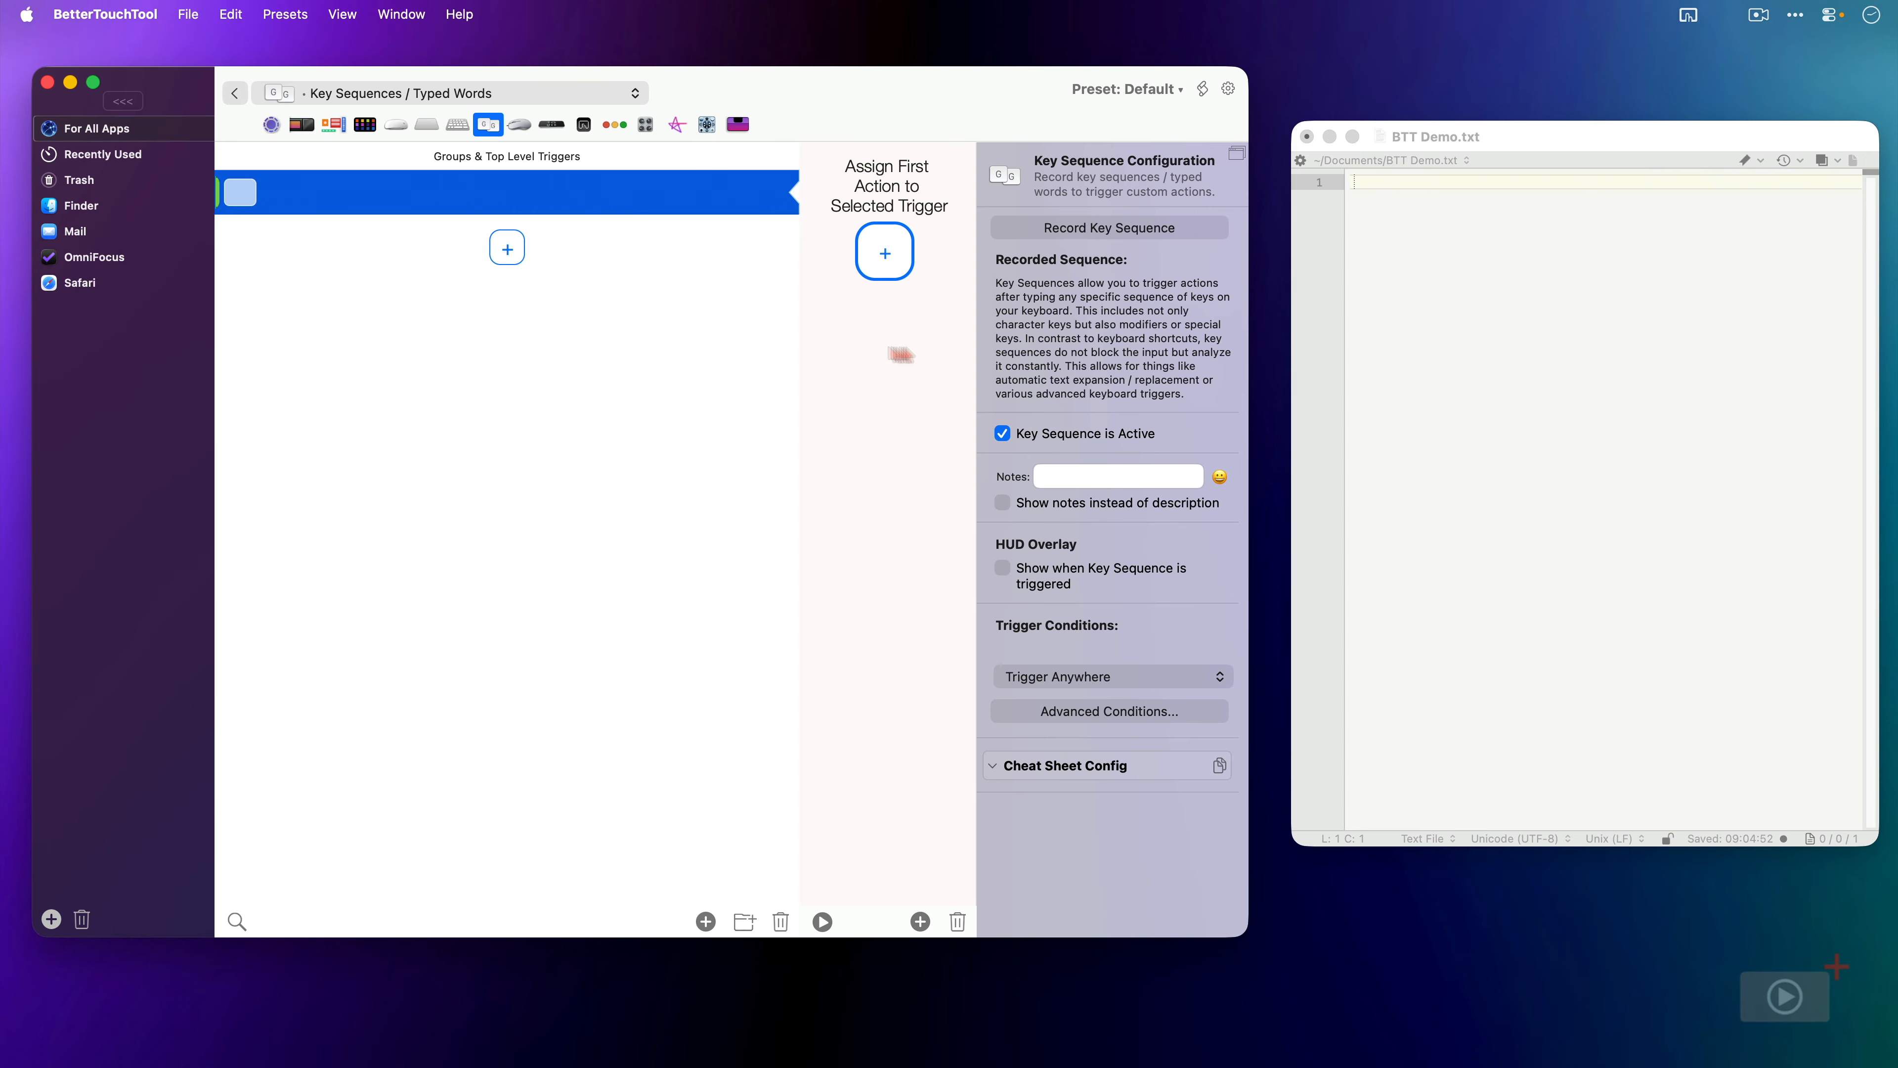
- Record the key sequence K, R, period for the new trigger and save it
click(1175, 241)
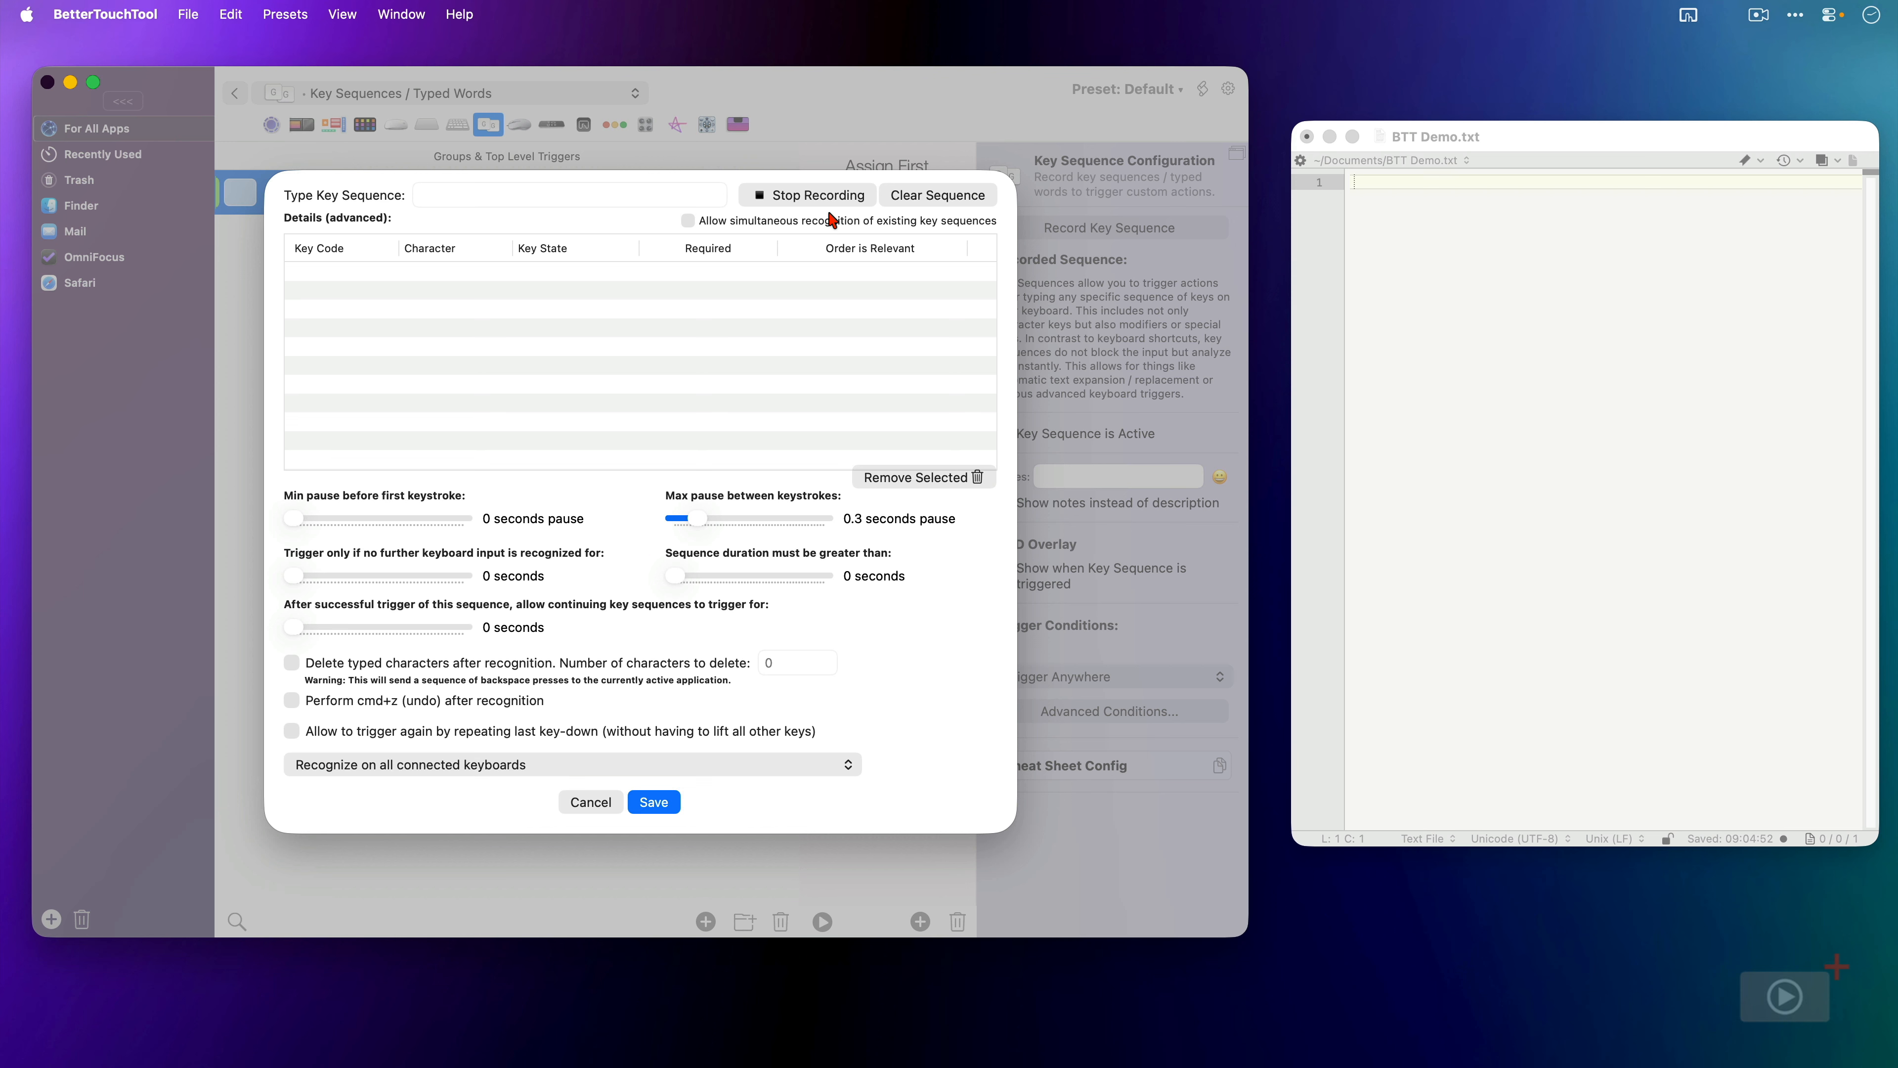
key(k)
key(r)
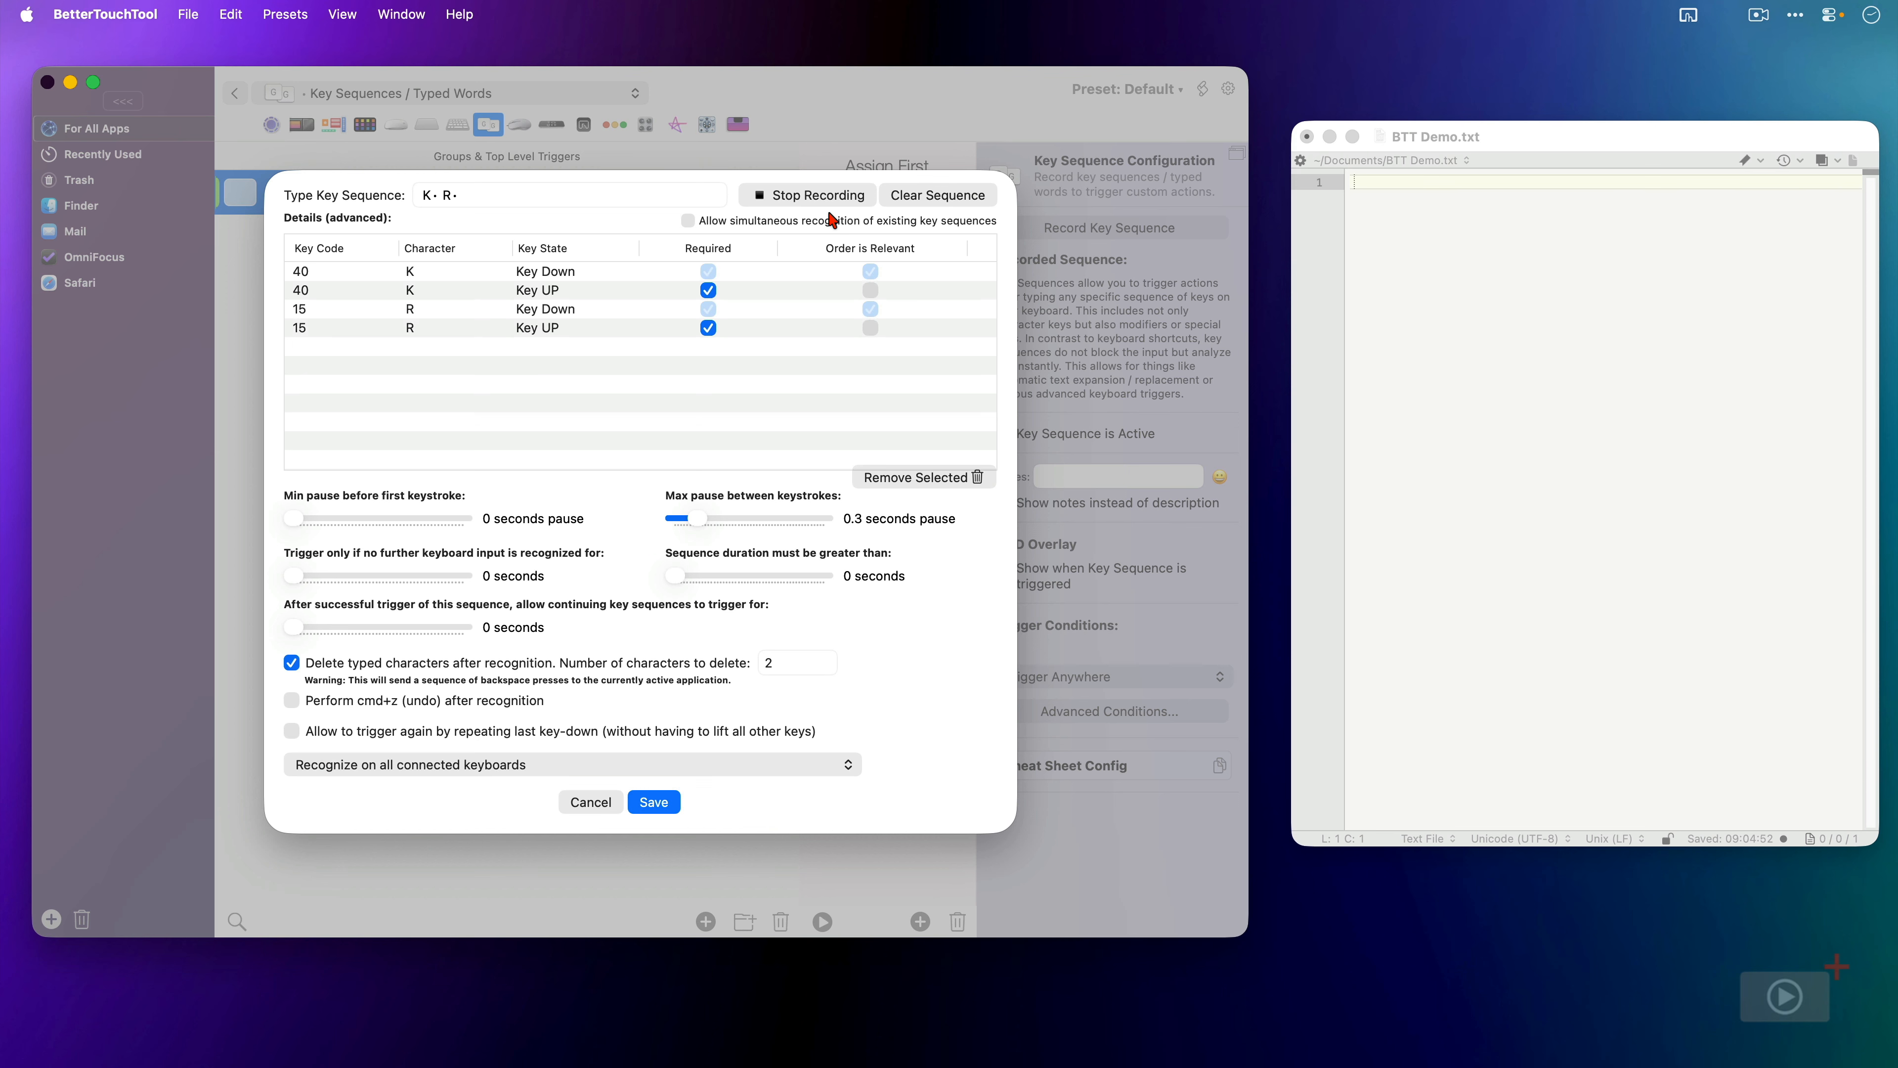
key(period)
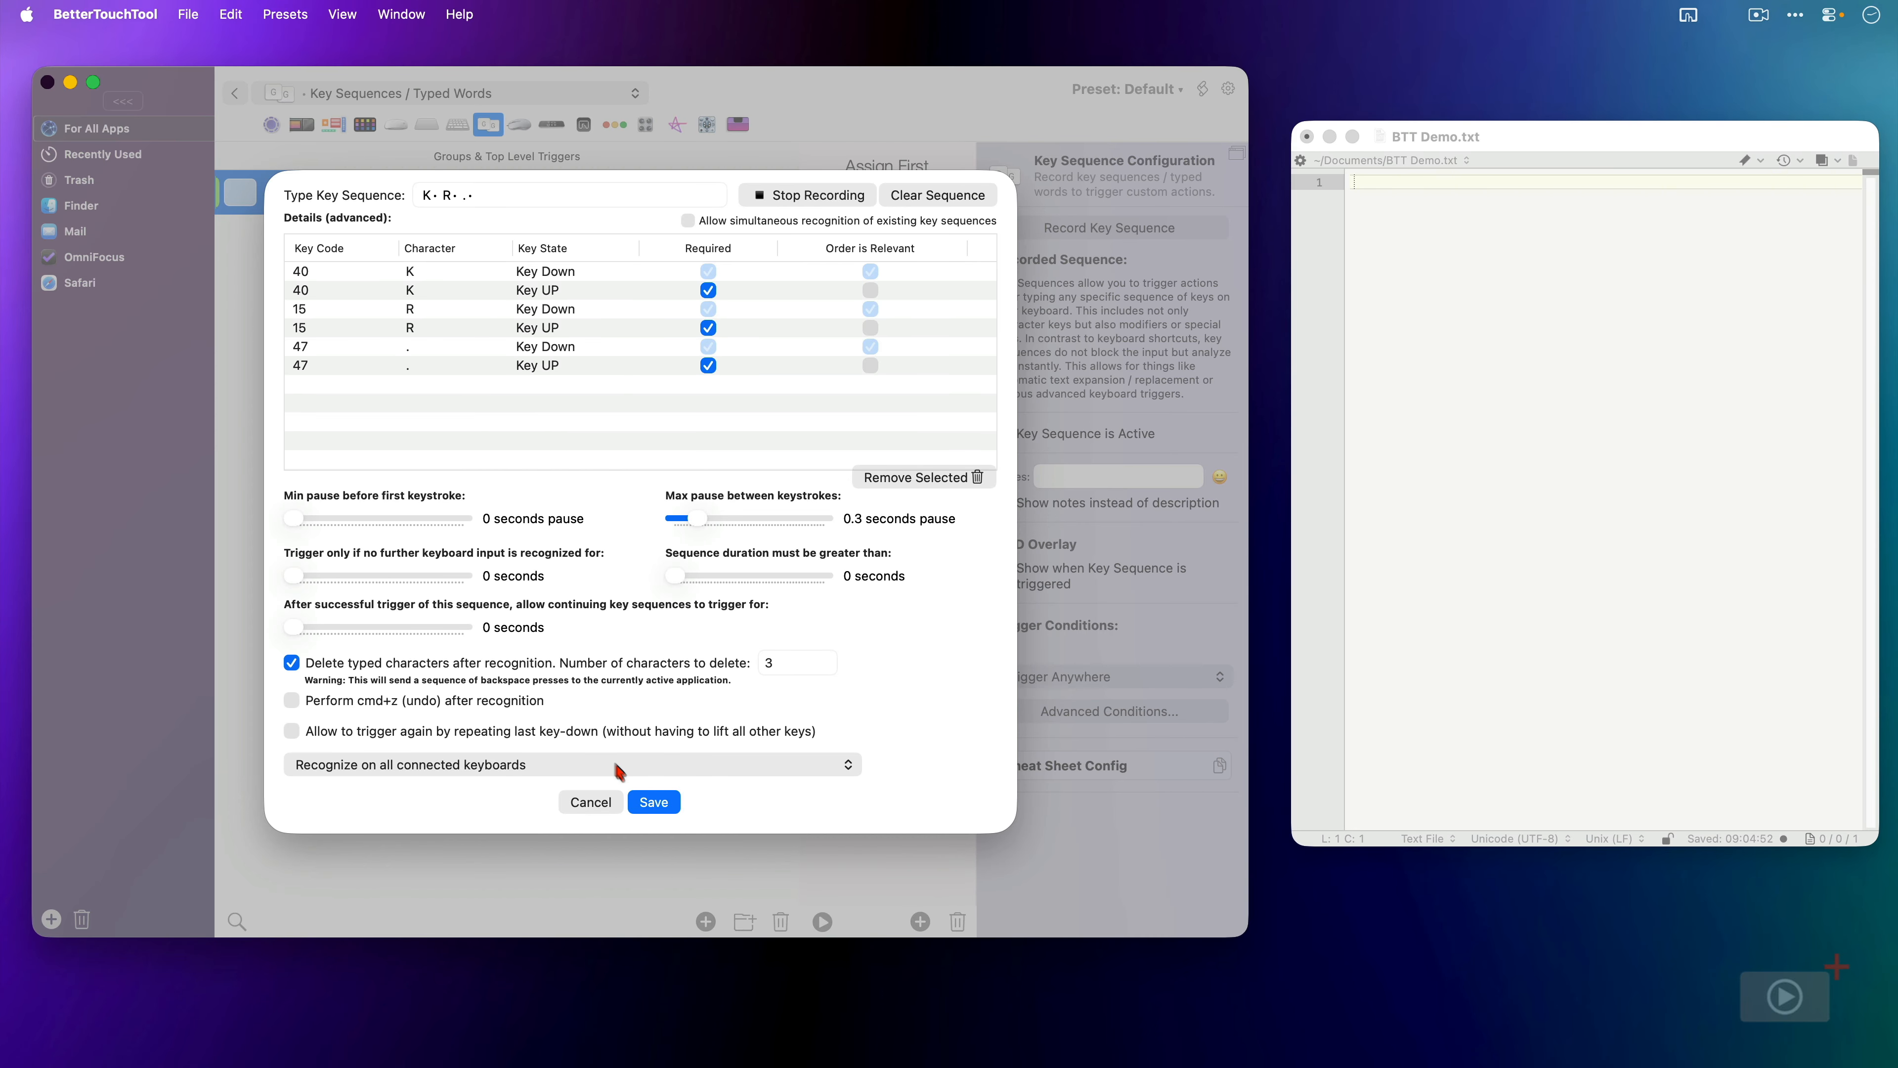
click(654, 802)
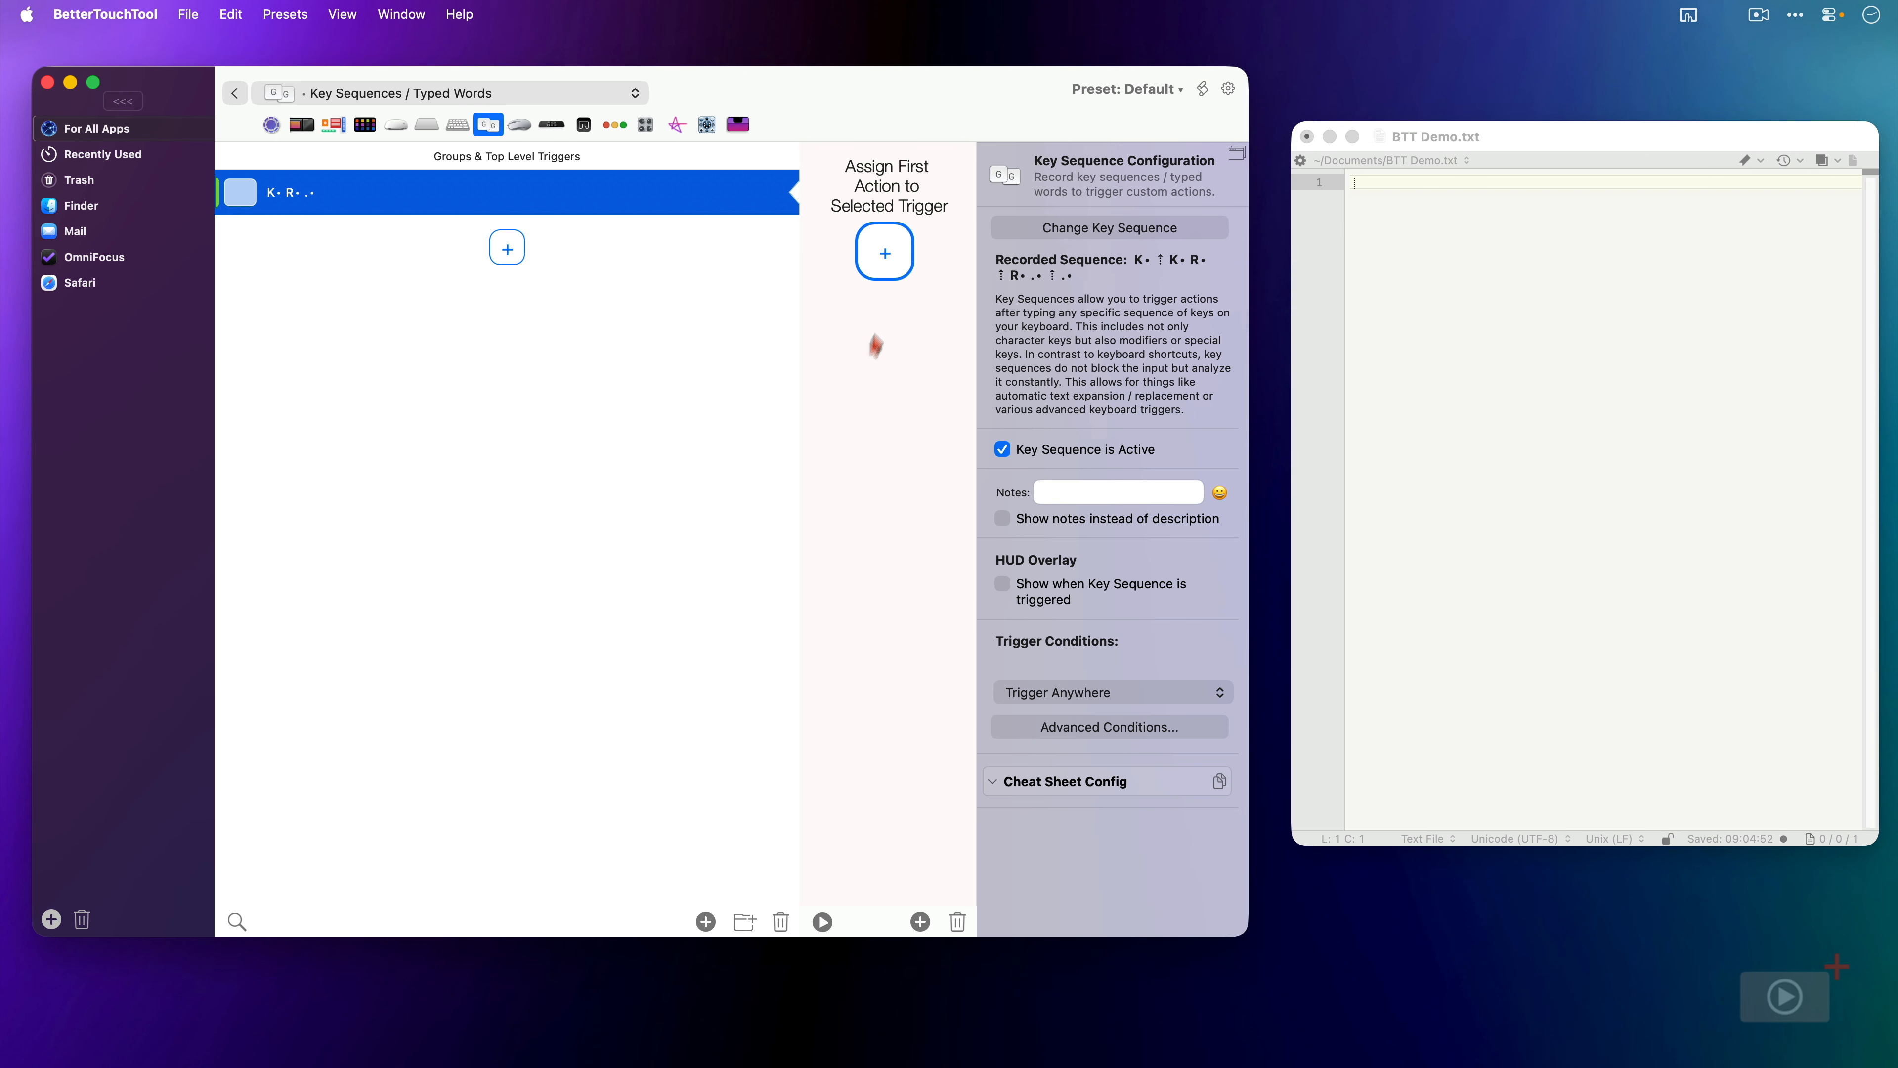
- Assign the Insert / Type / Paste Custom Text action to the K R . trigger, finding it by searching for "type"
click(893, 254)
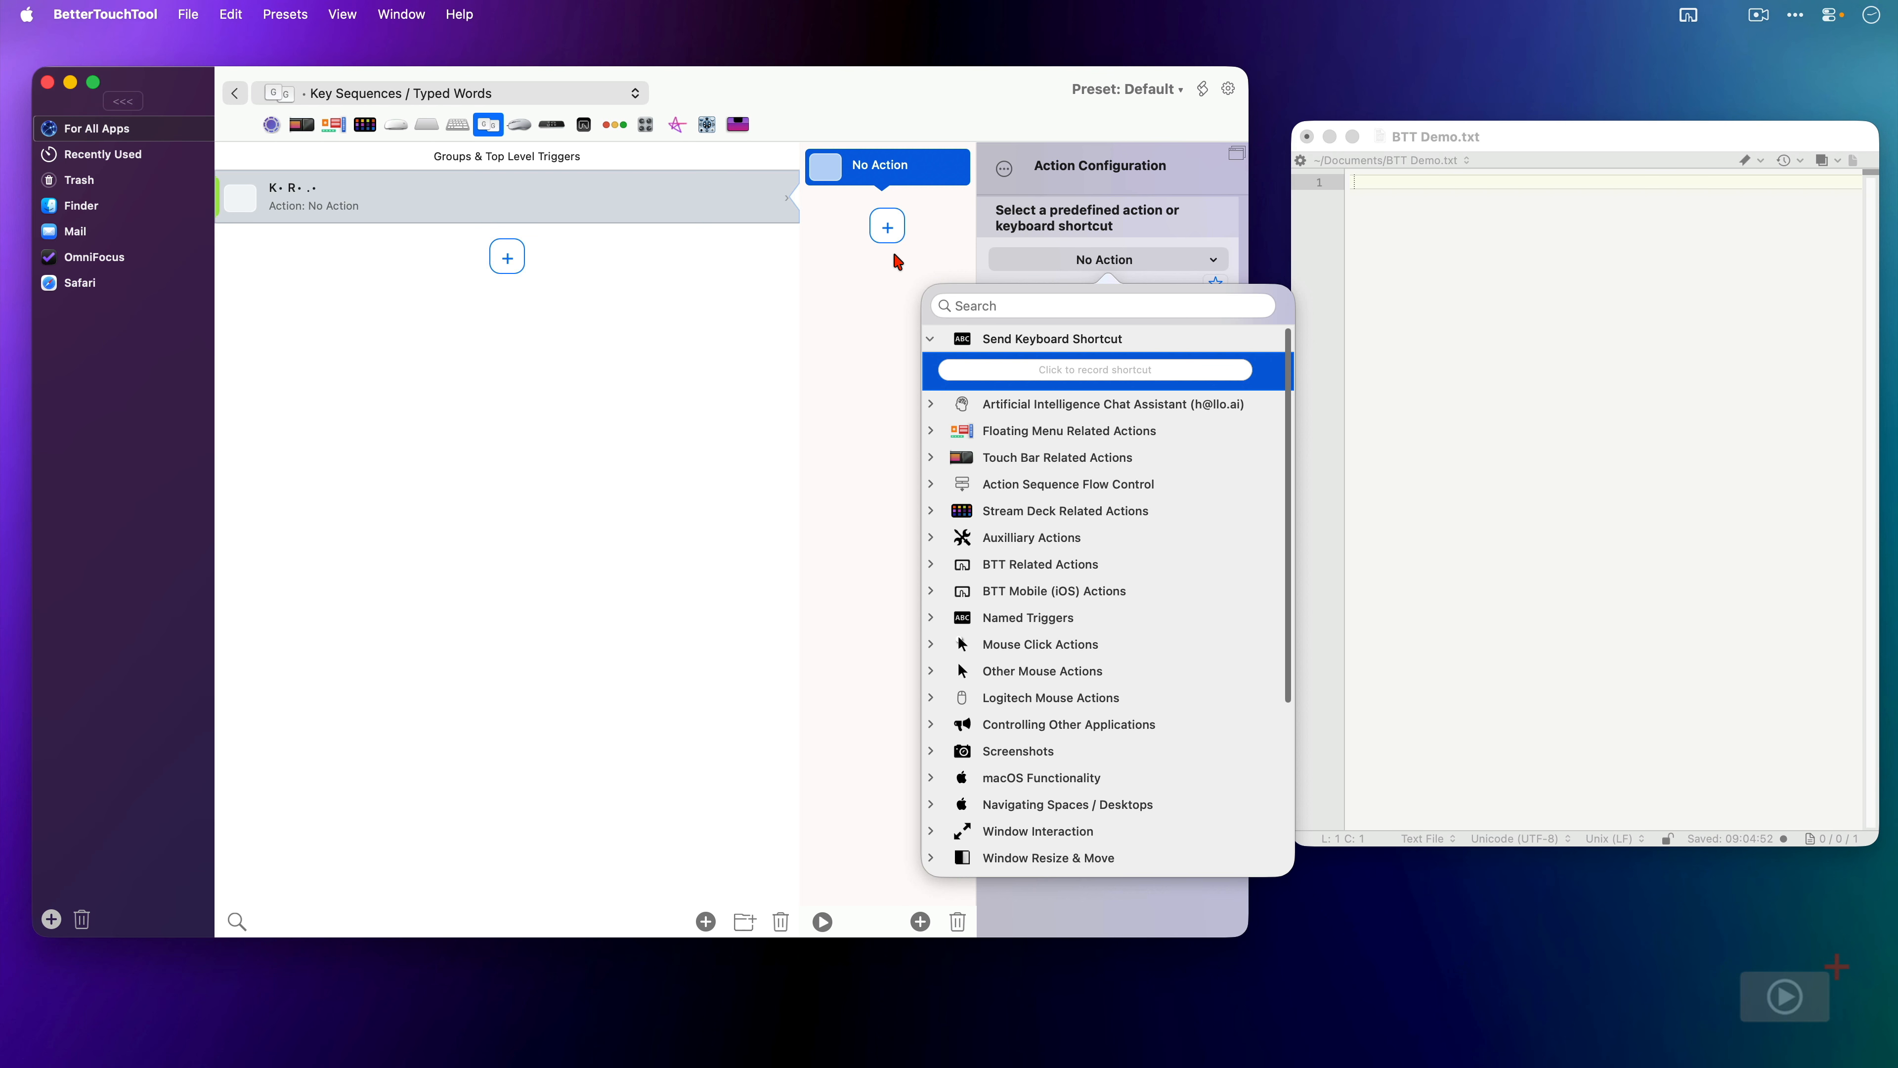
key(k)
key(r)
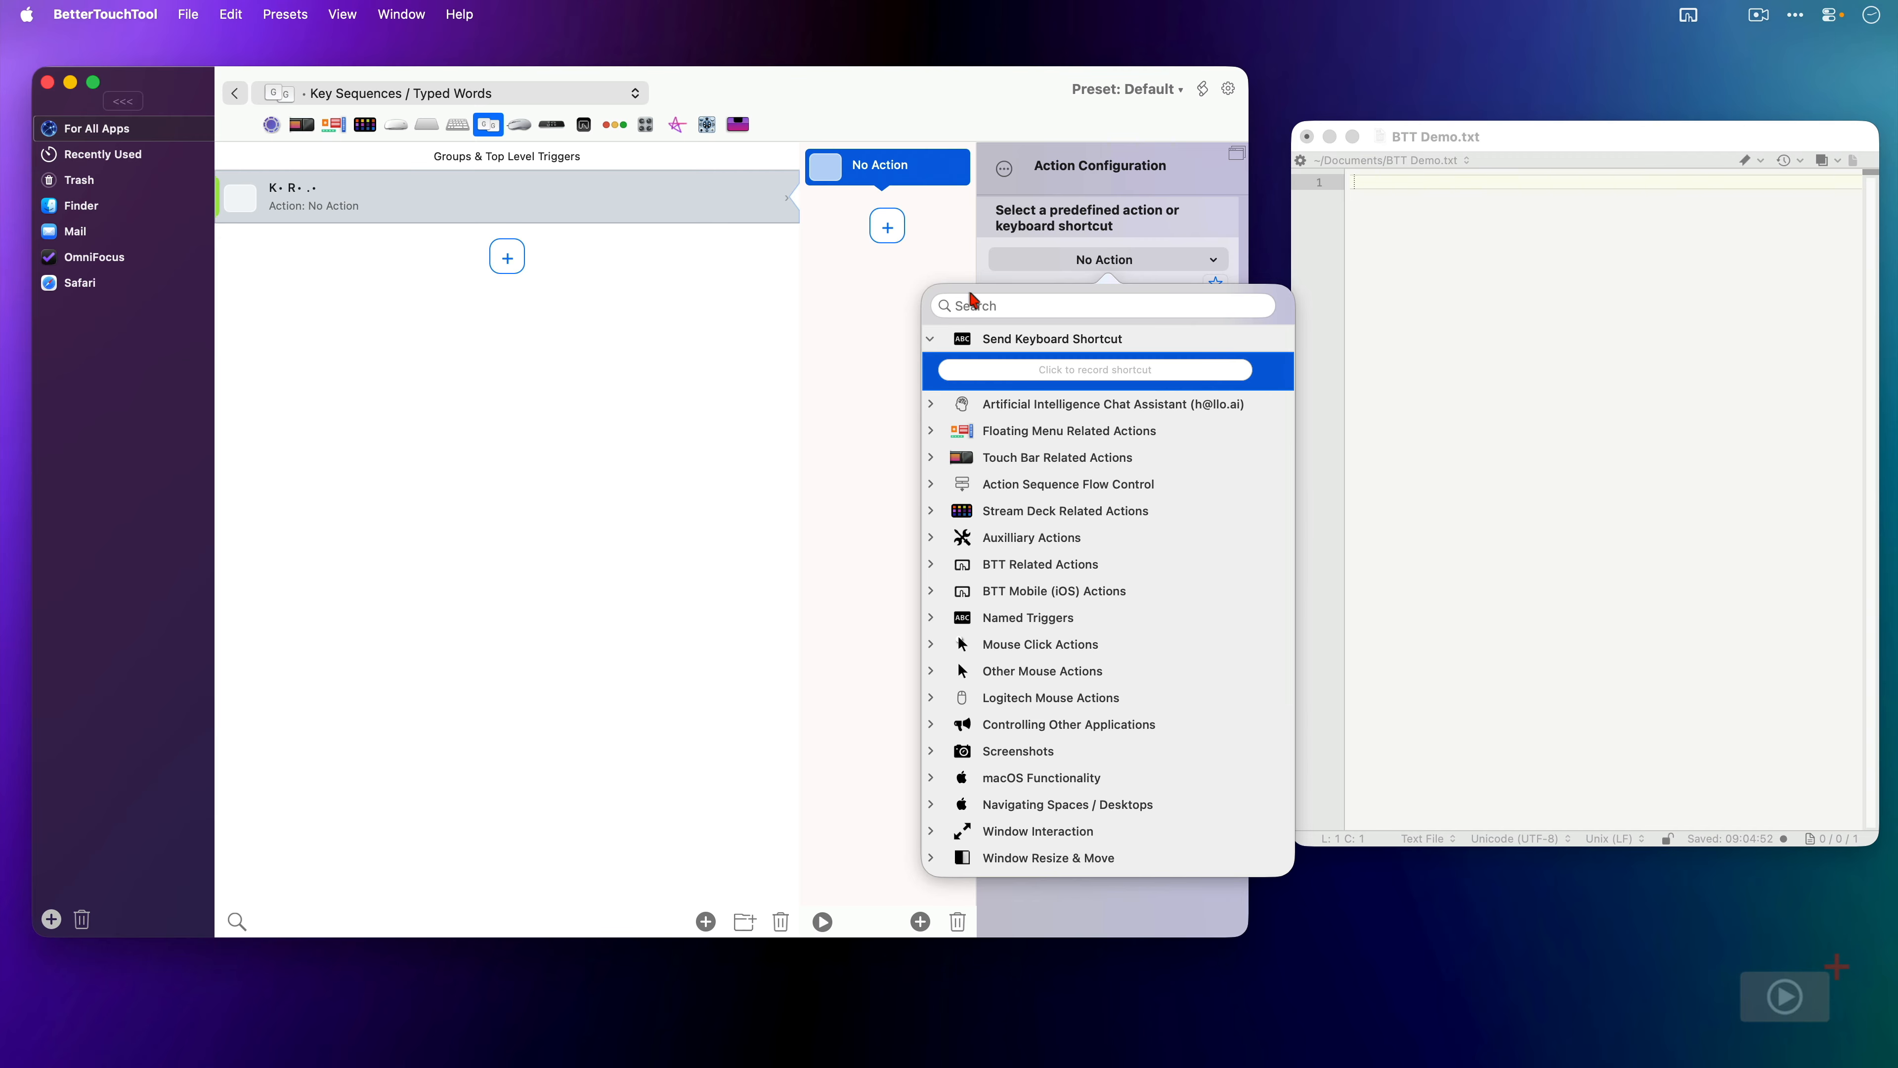
click(993, 303)
text(type)
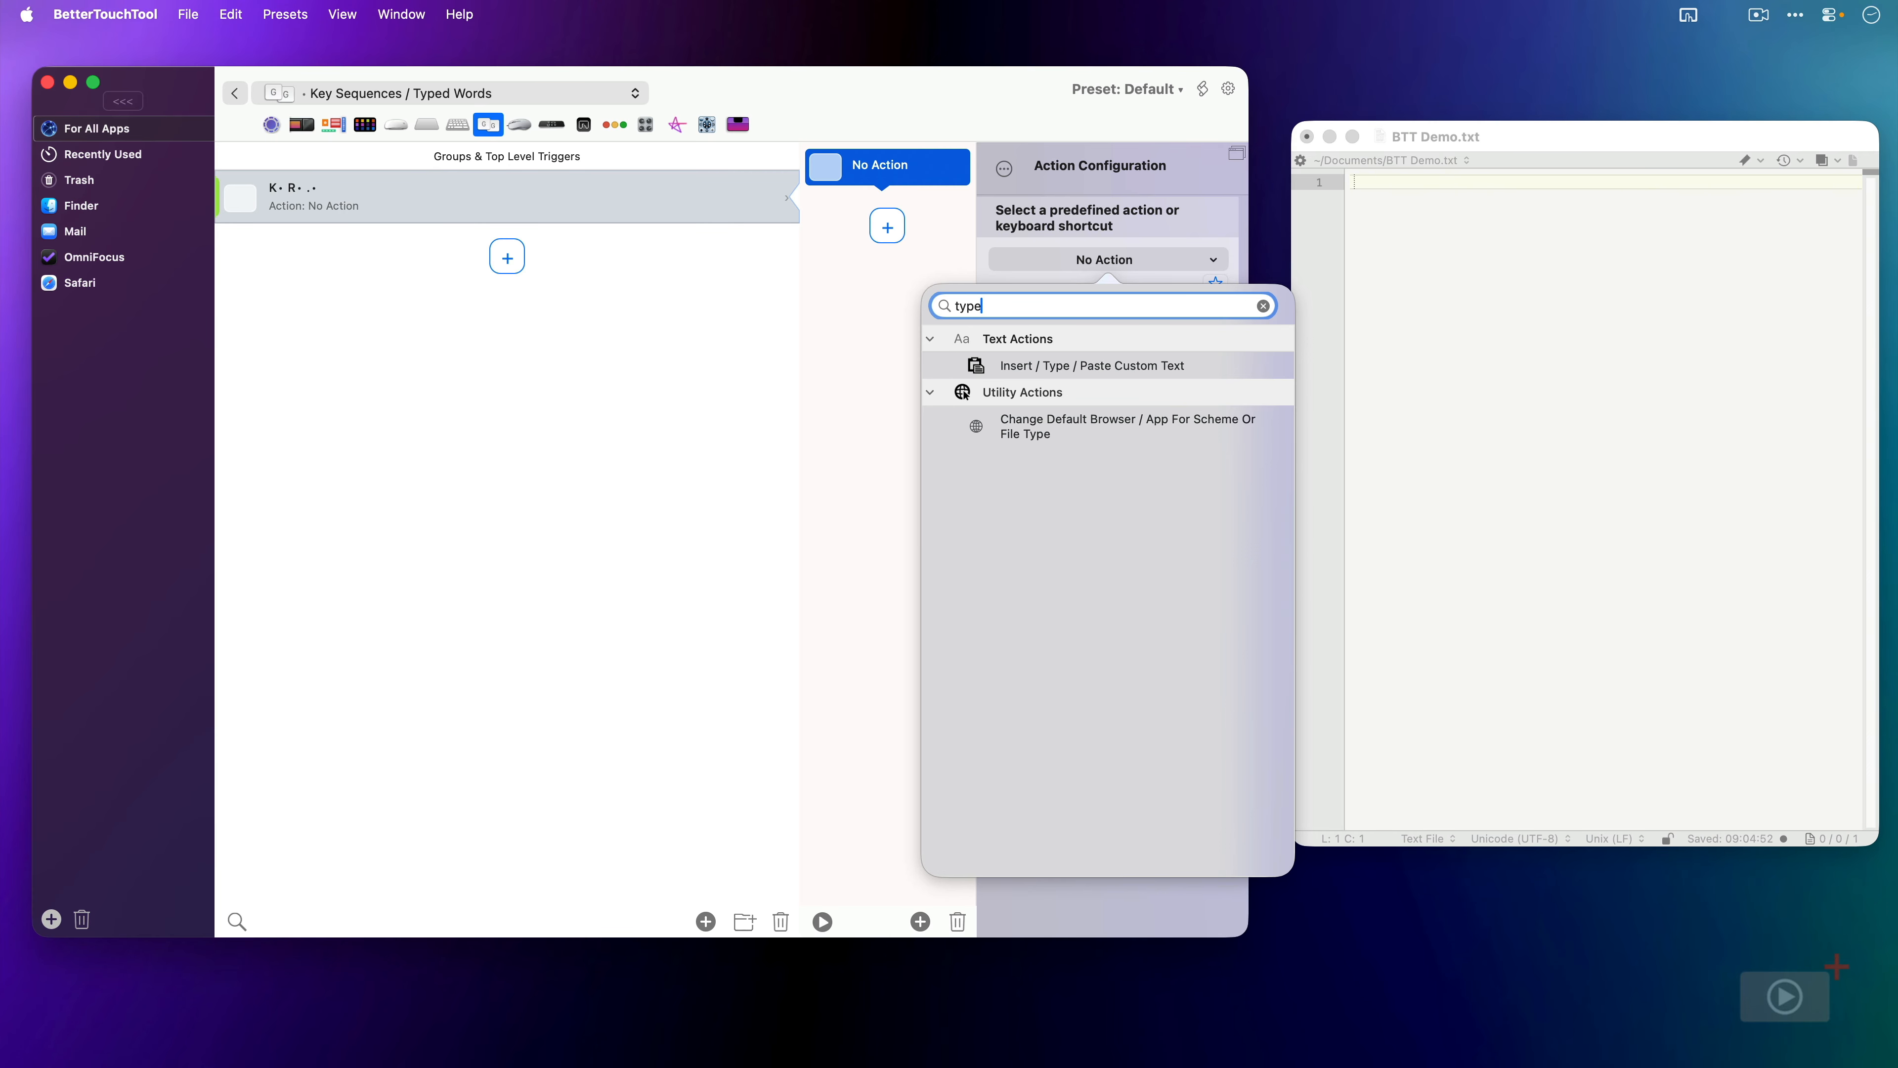
click(1154, 365)
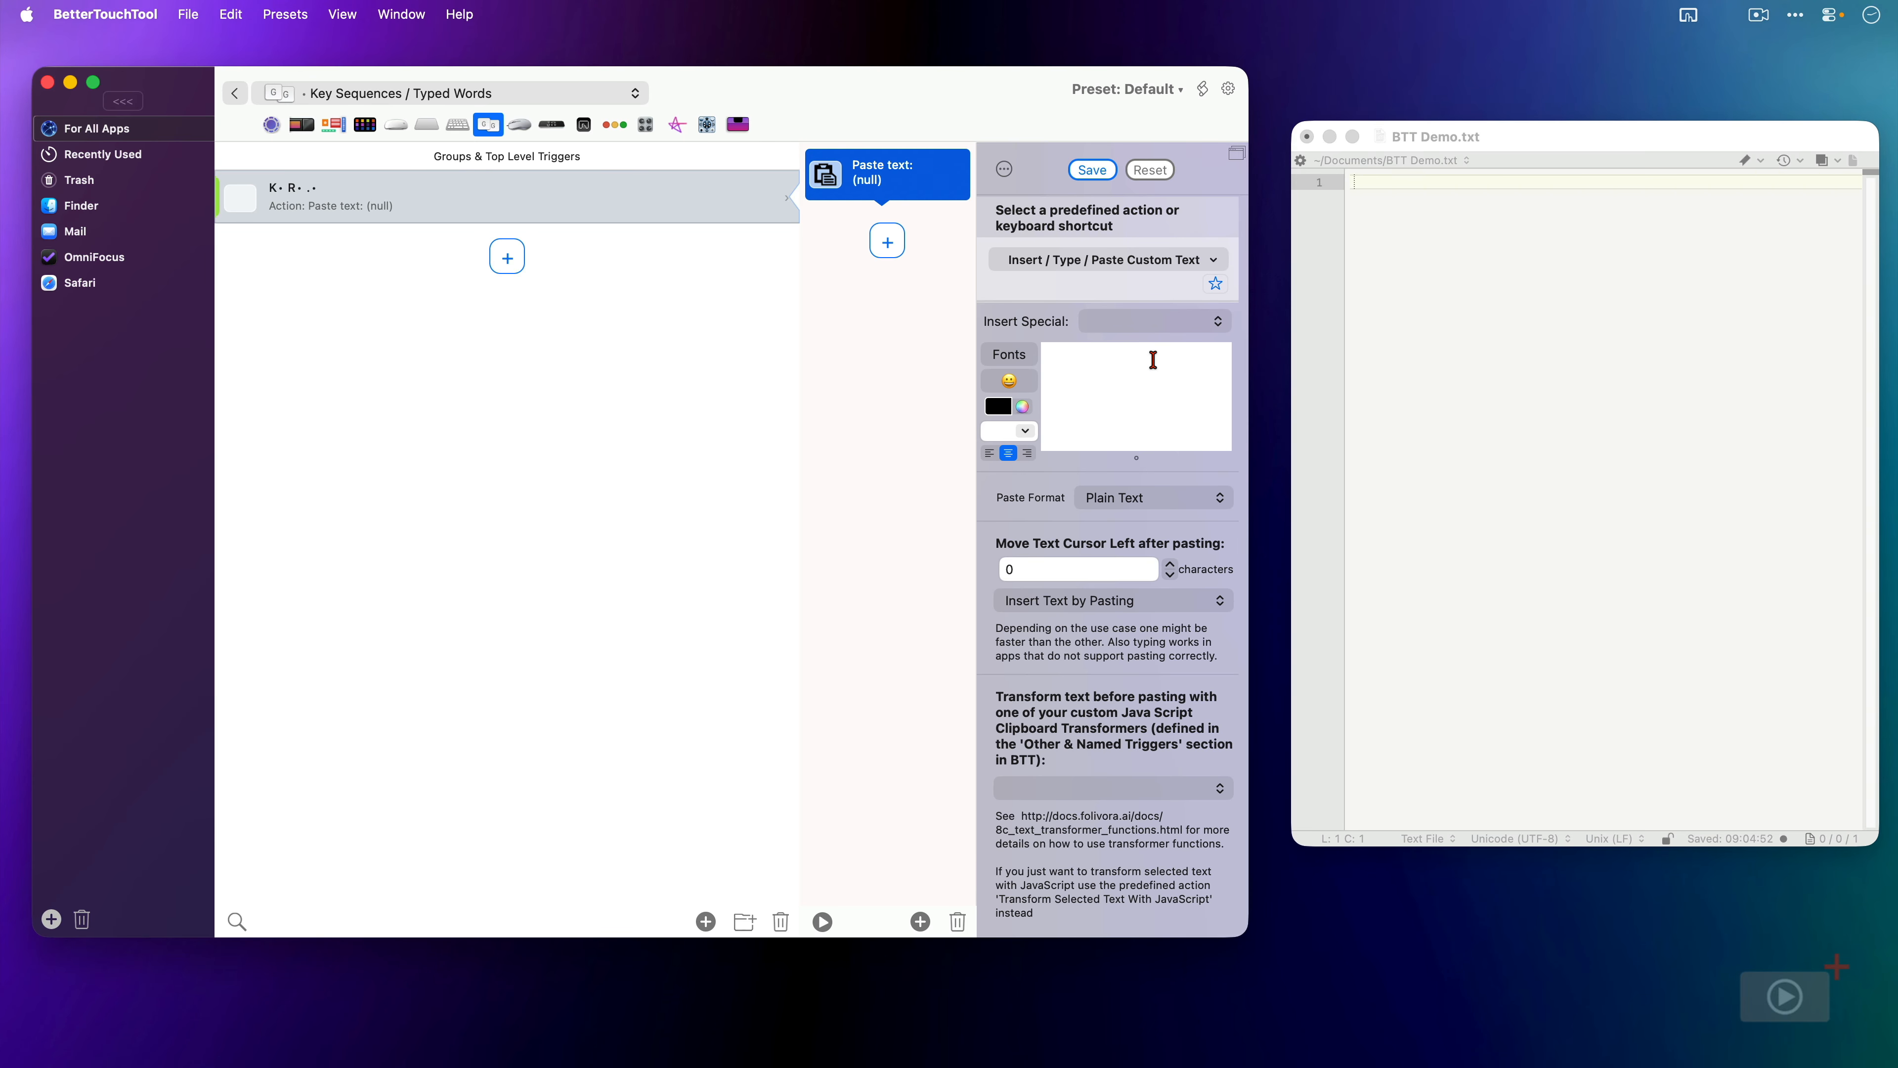
- Enter "Kind Regards," followed by line breaks as the custom text to paste
text(Kind )
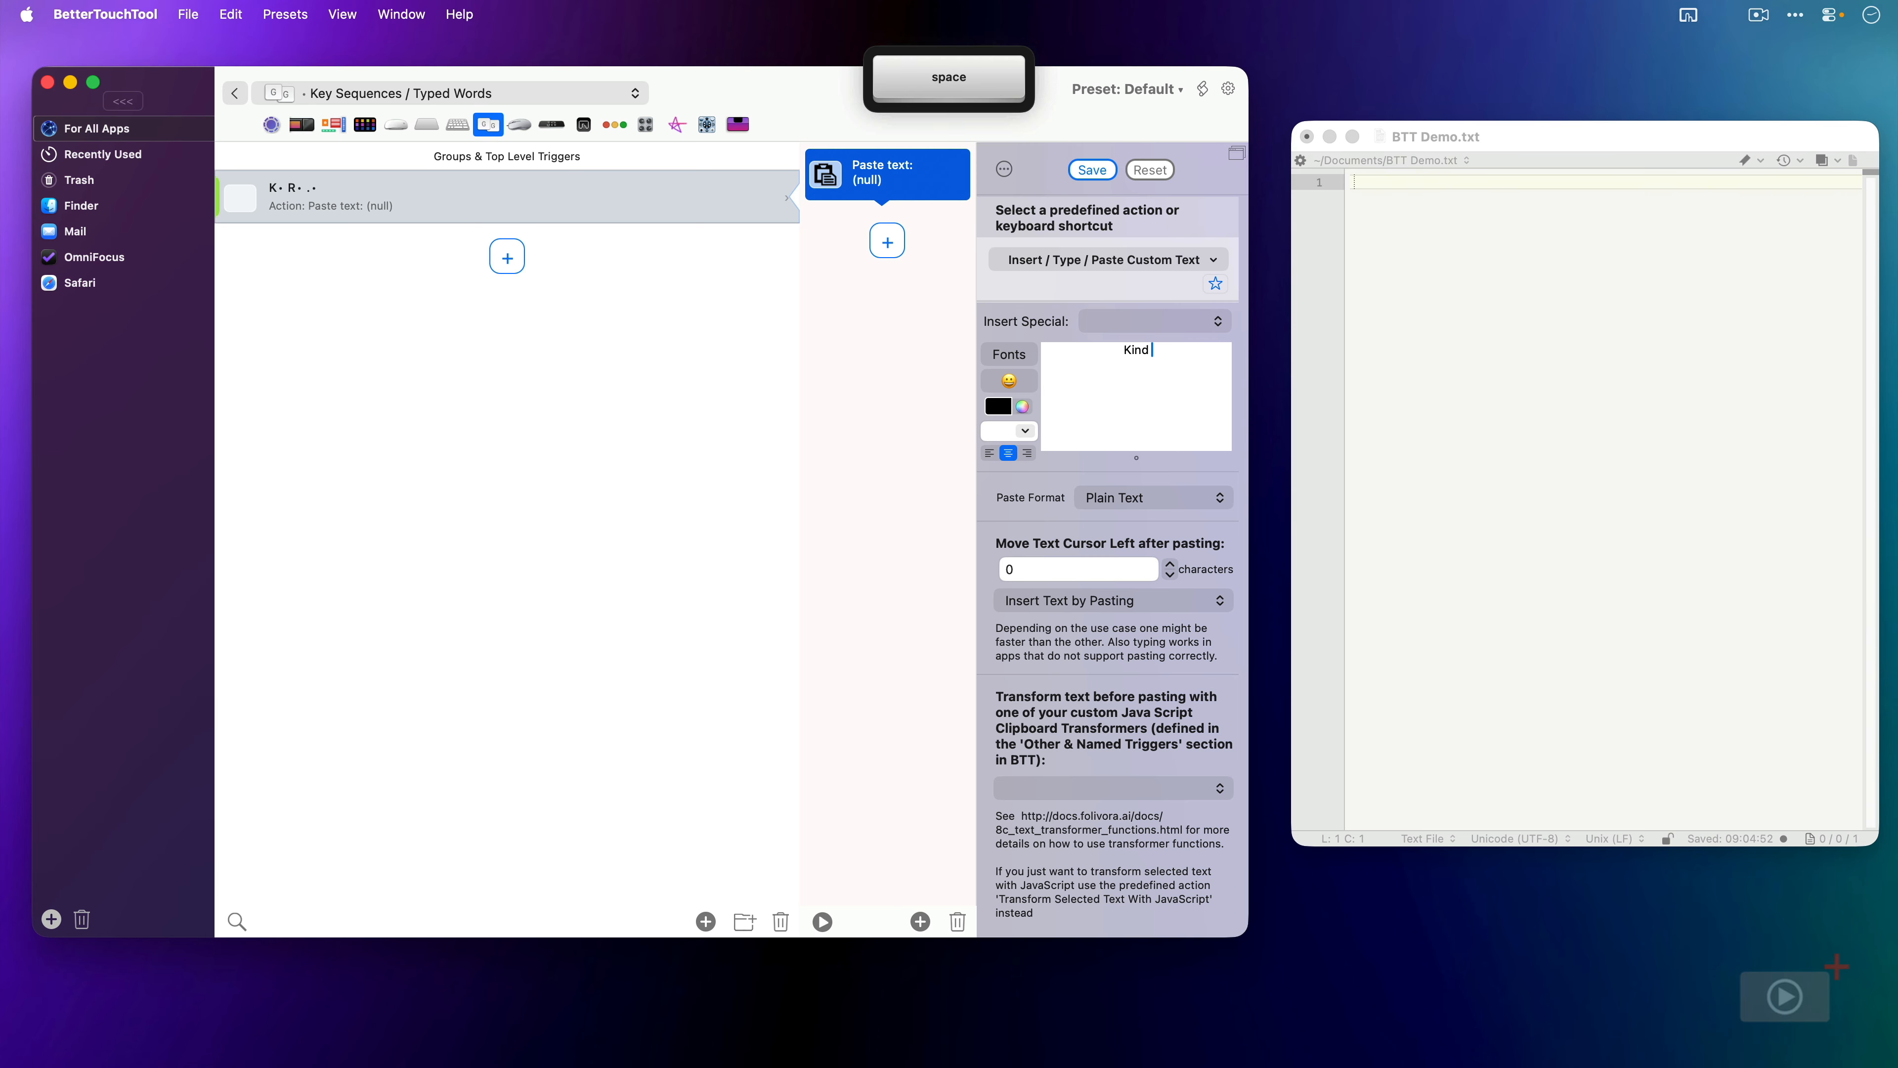
text(Regards,)
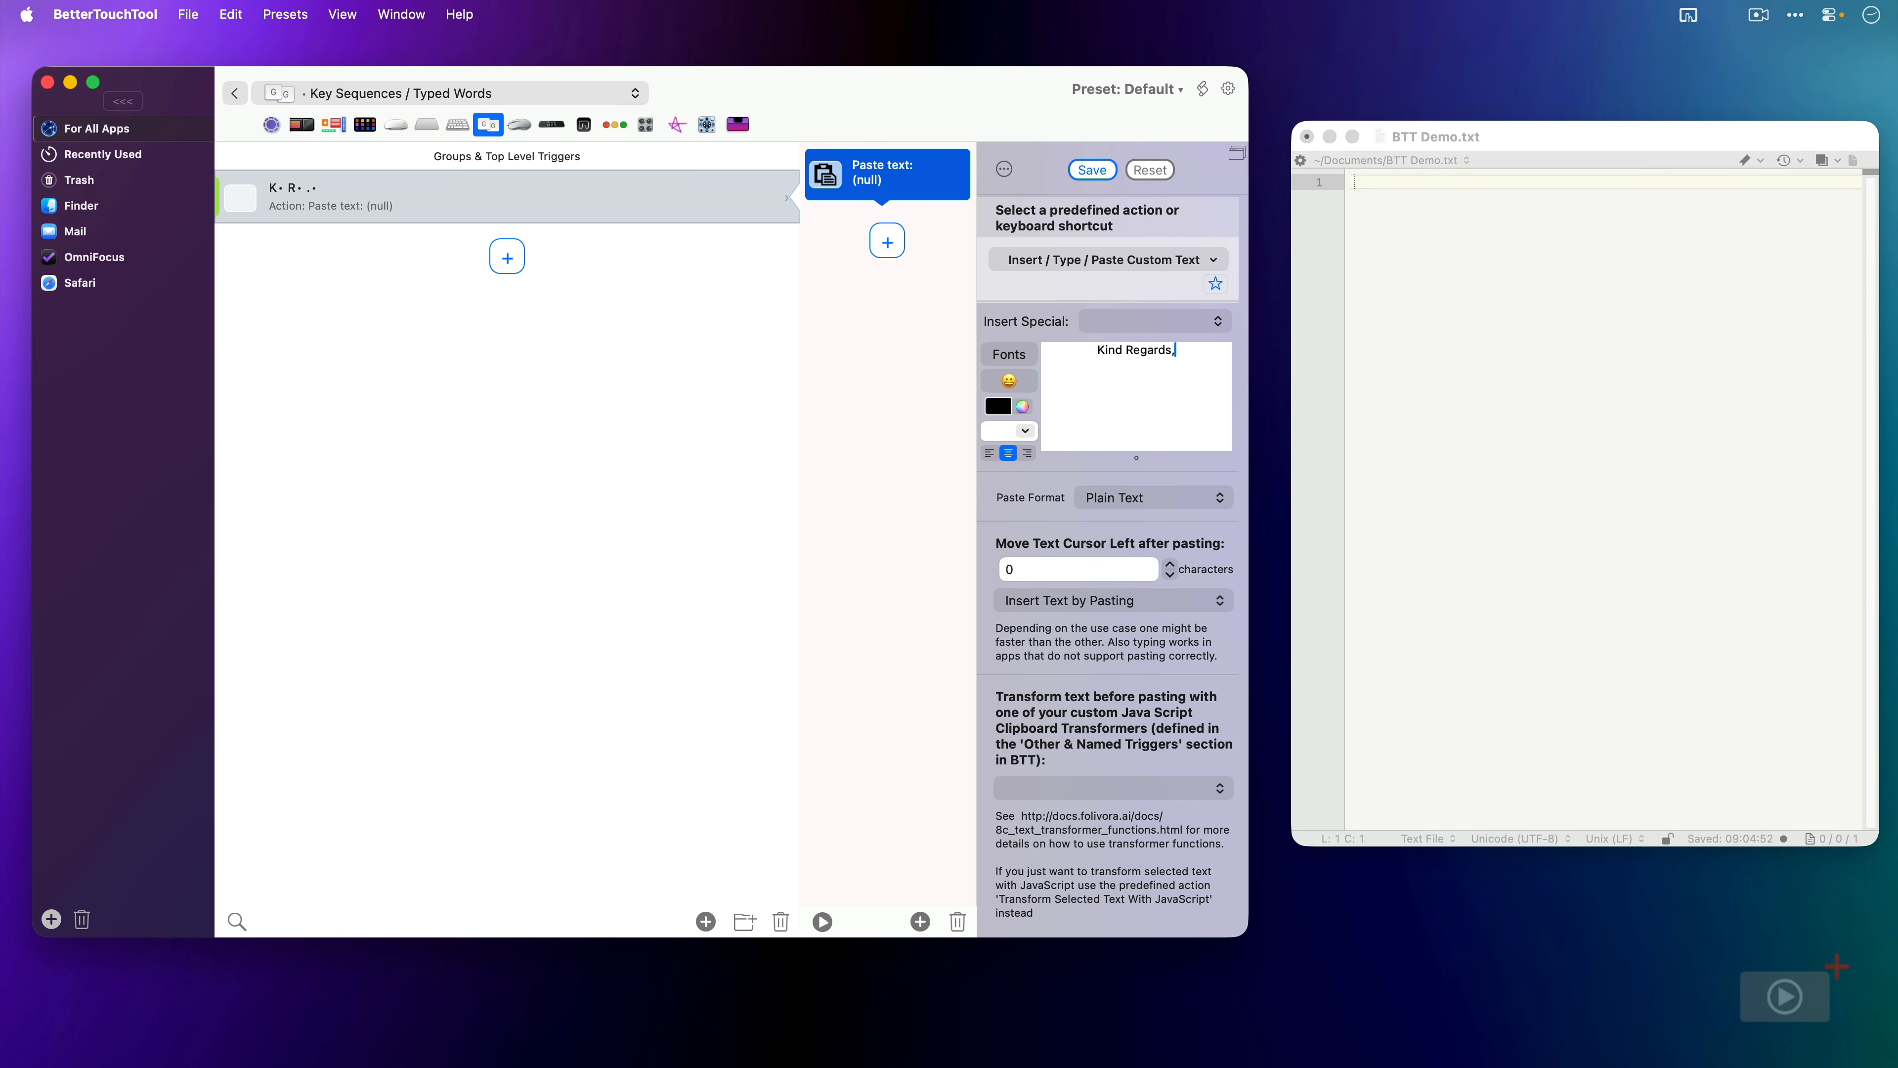
key(Return)
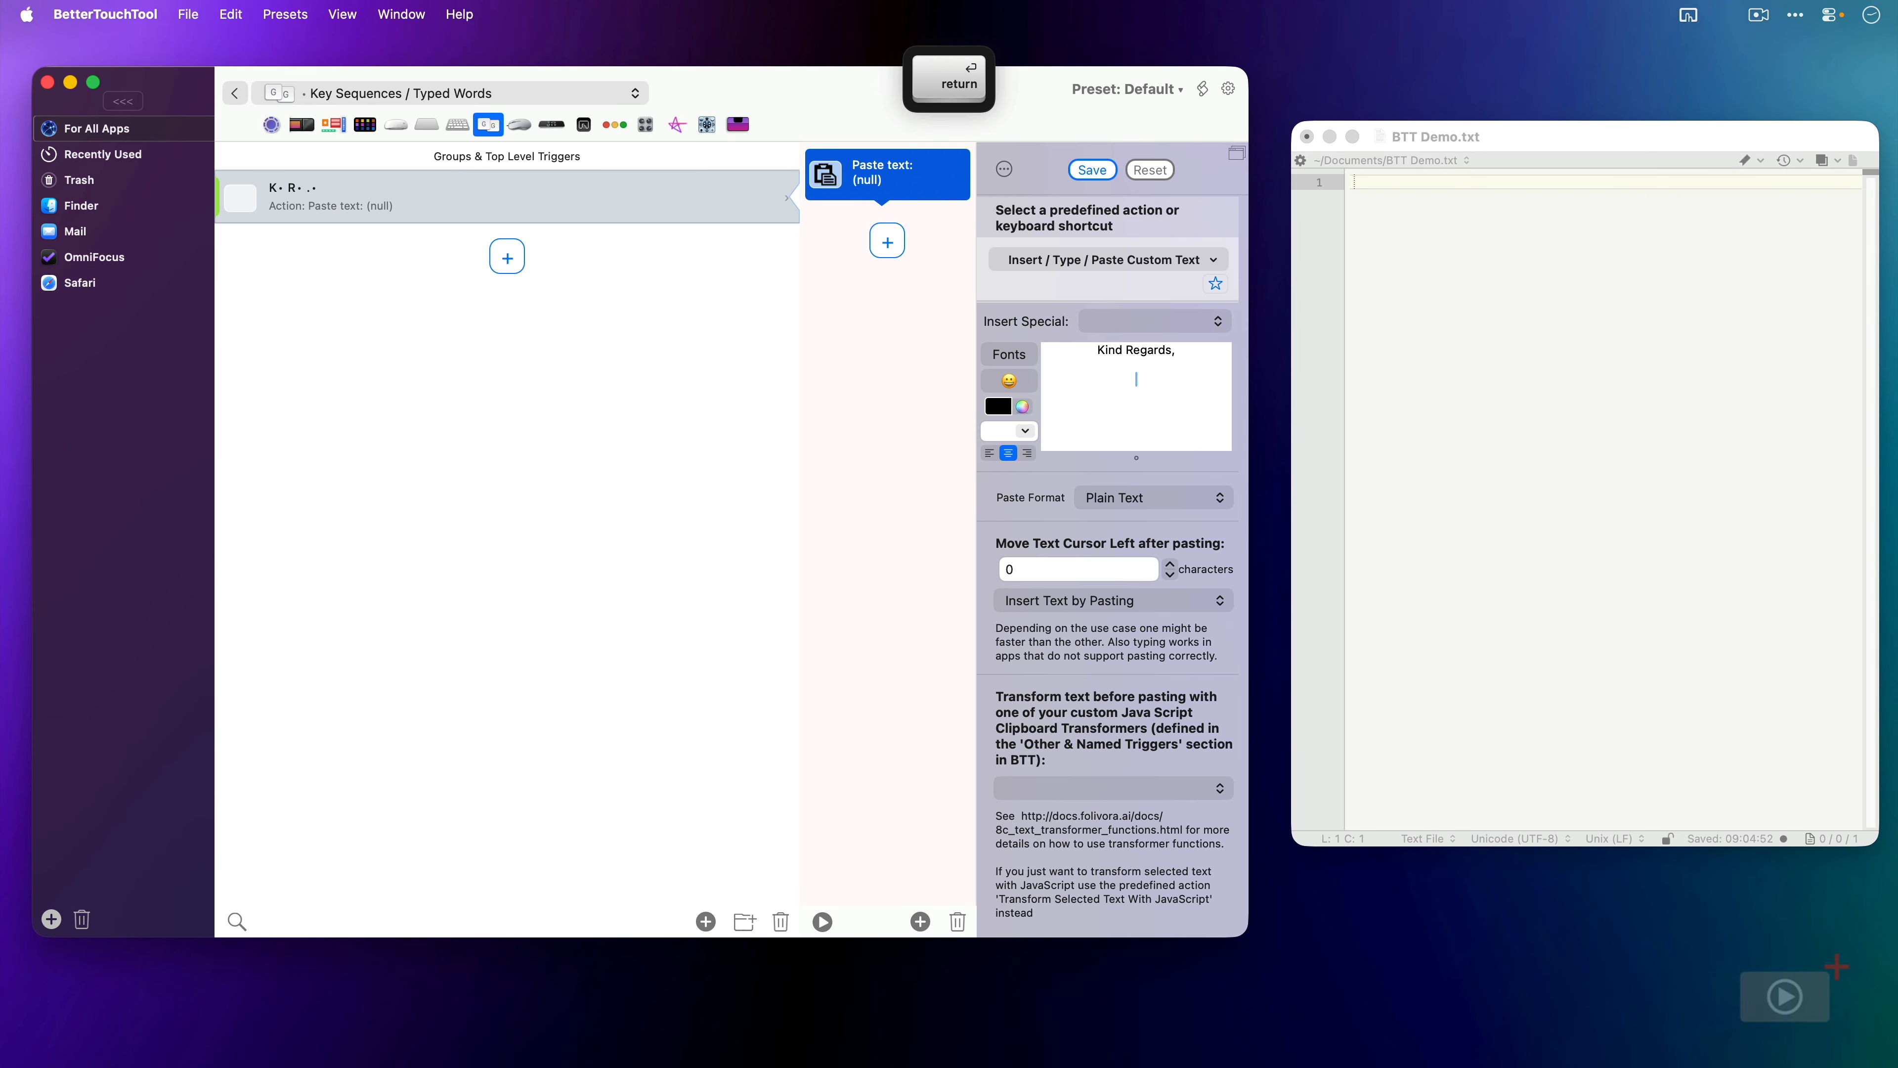
click(1016, 357)
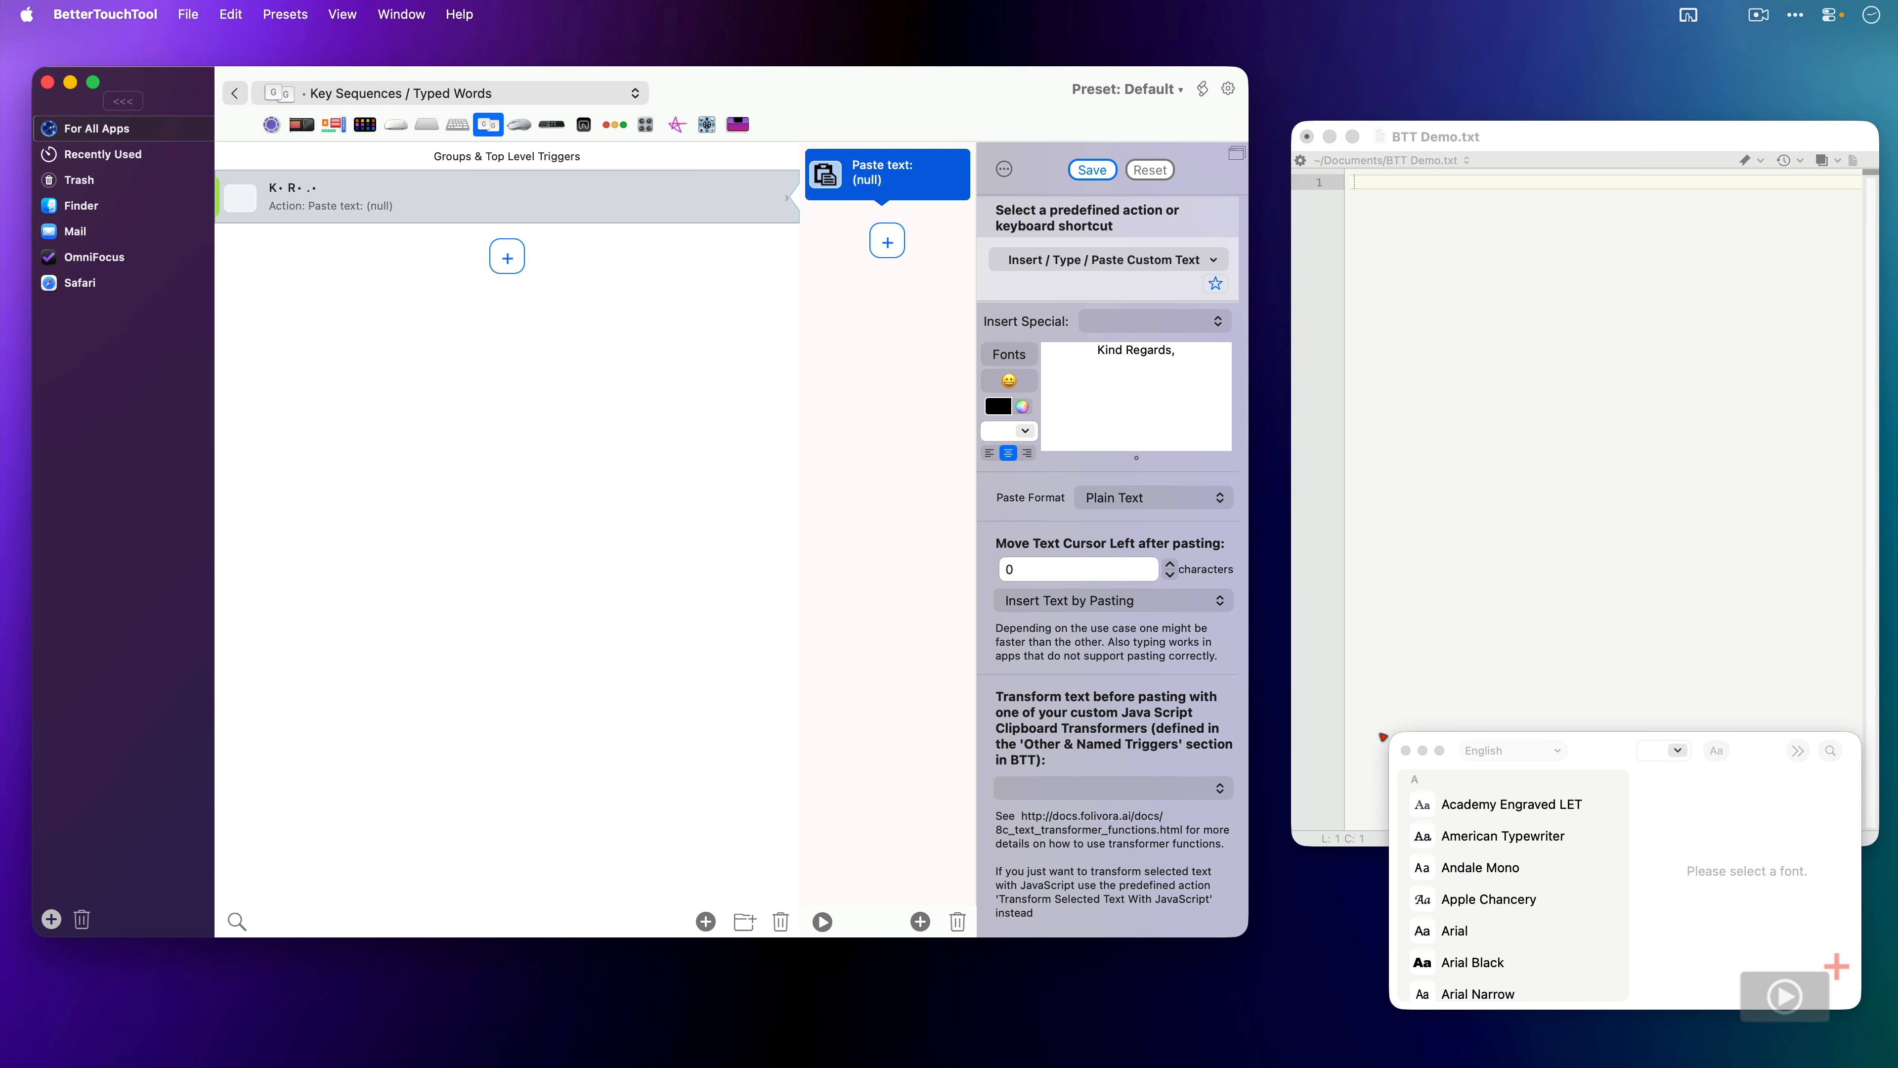
click(1405, 751)
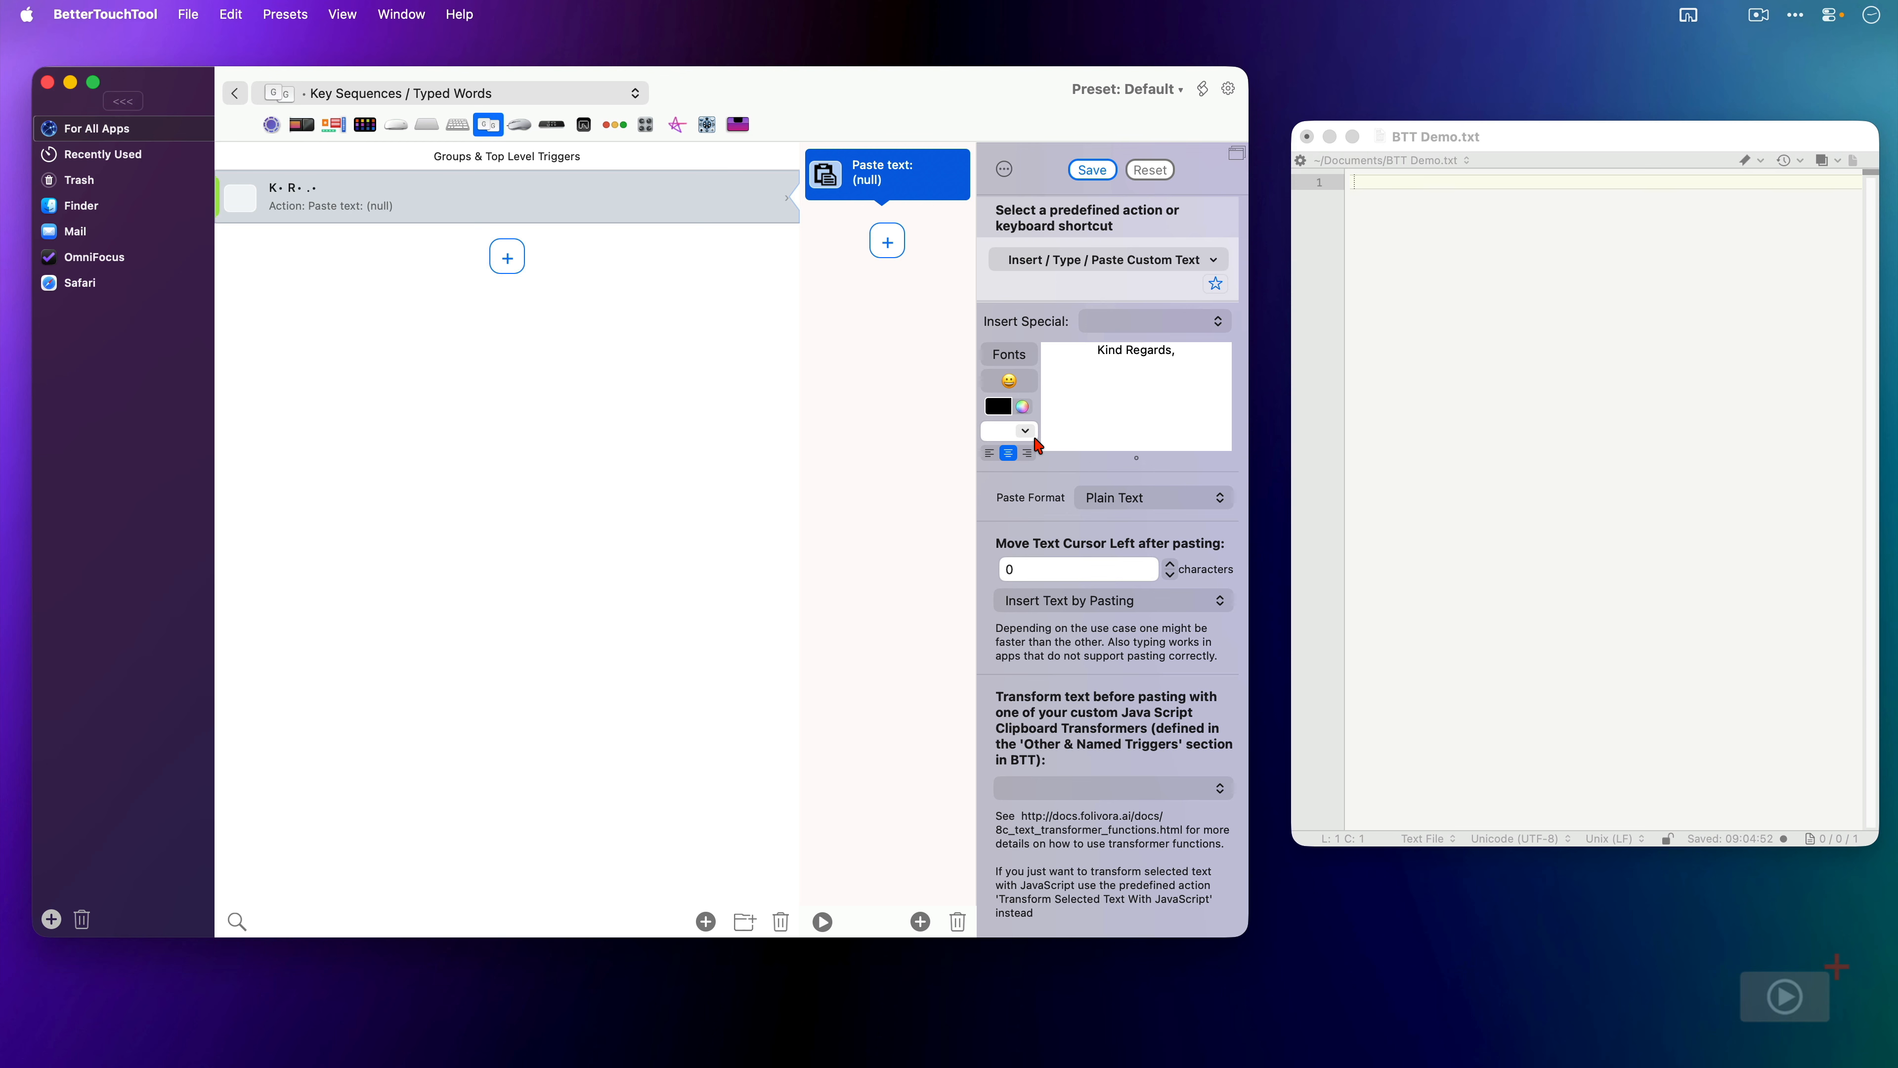
click(990, 453)
click(1007, 453)
- Choose Plain Text as the paste format and save the paste action
click(1165, 505)
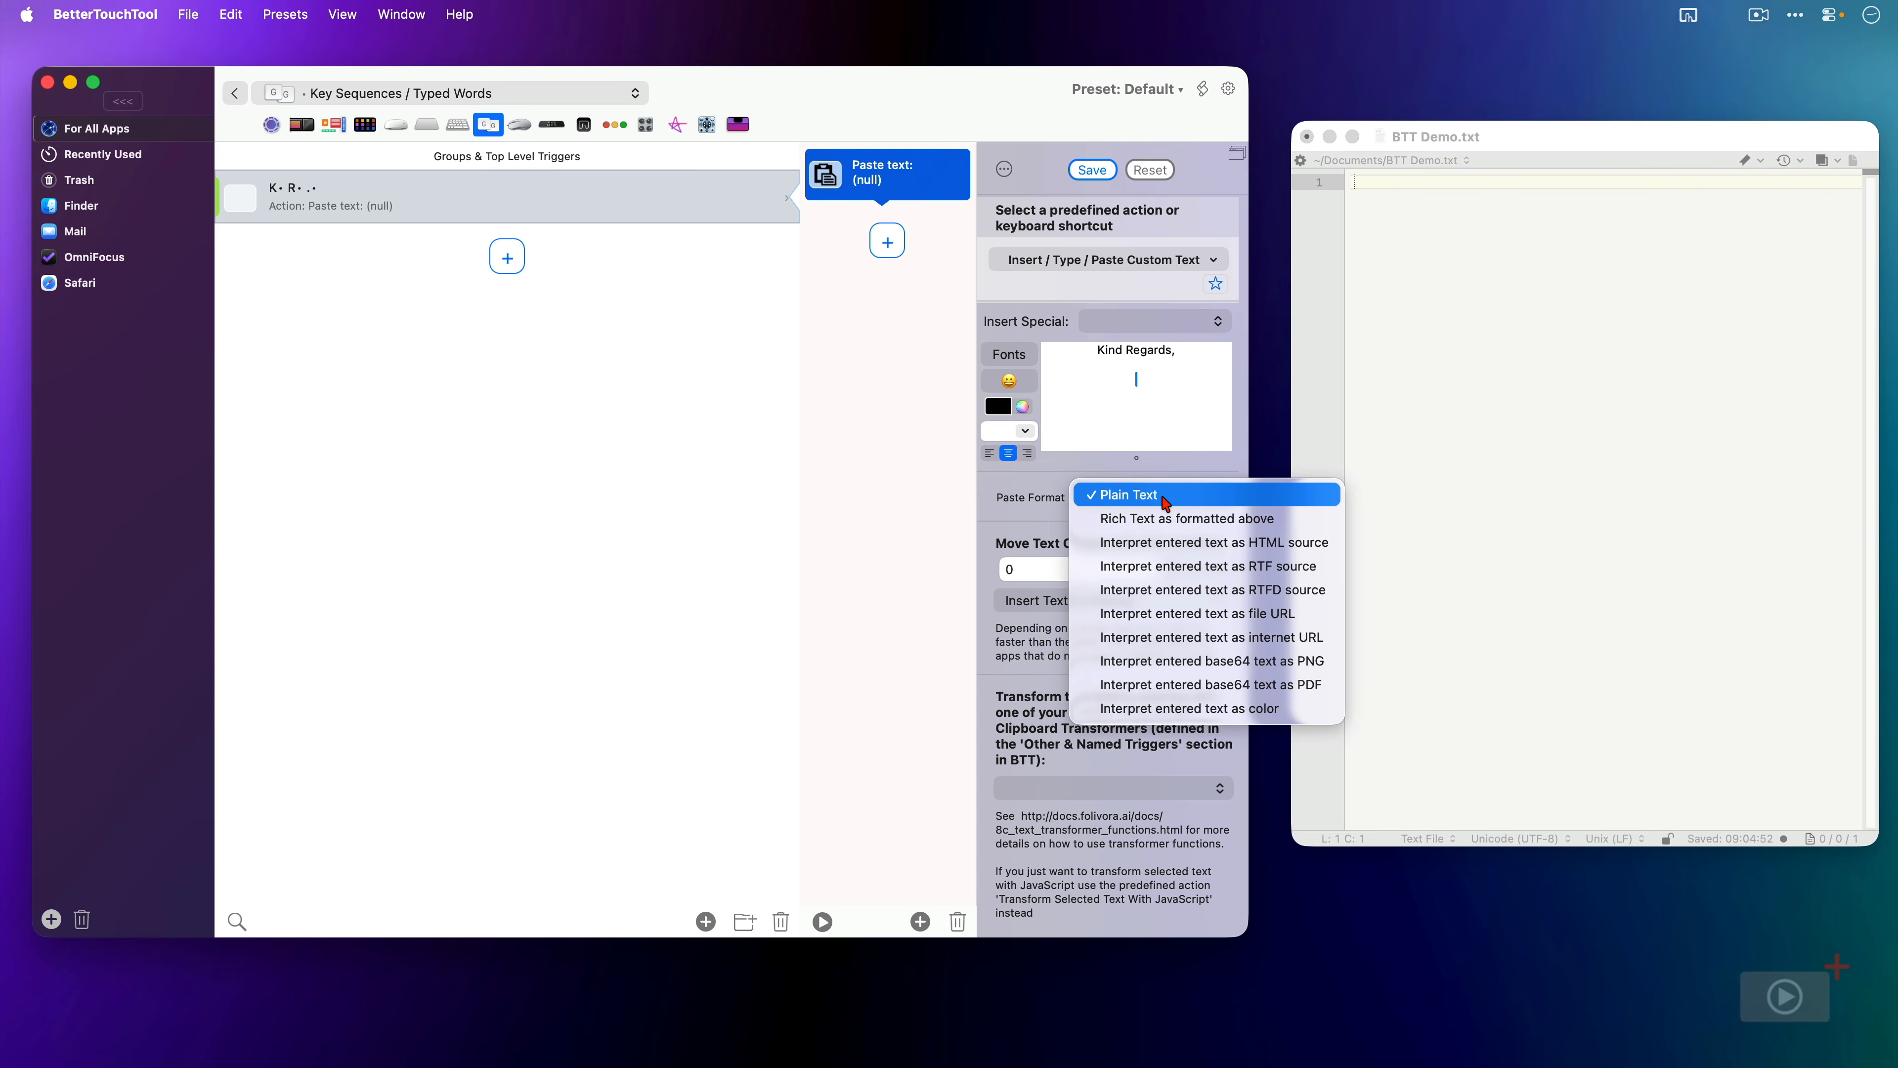
click(1167, 499)
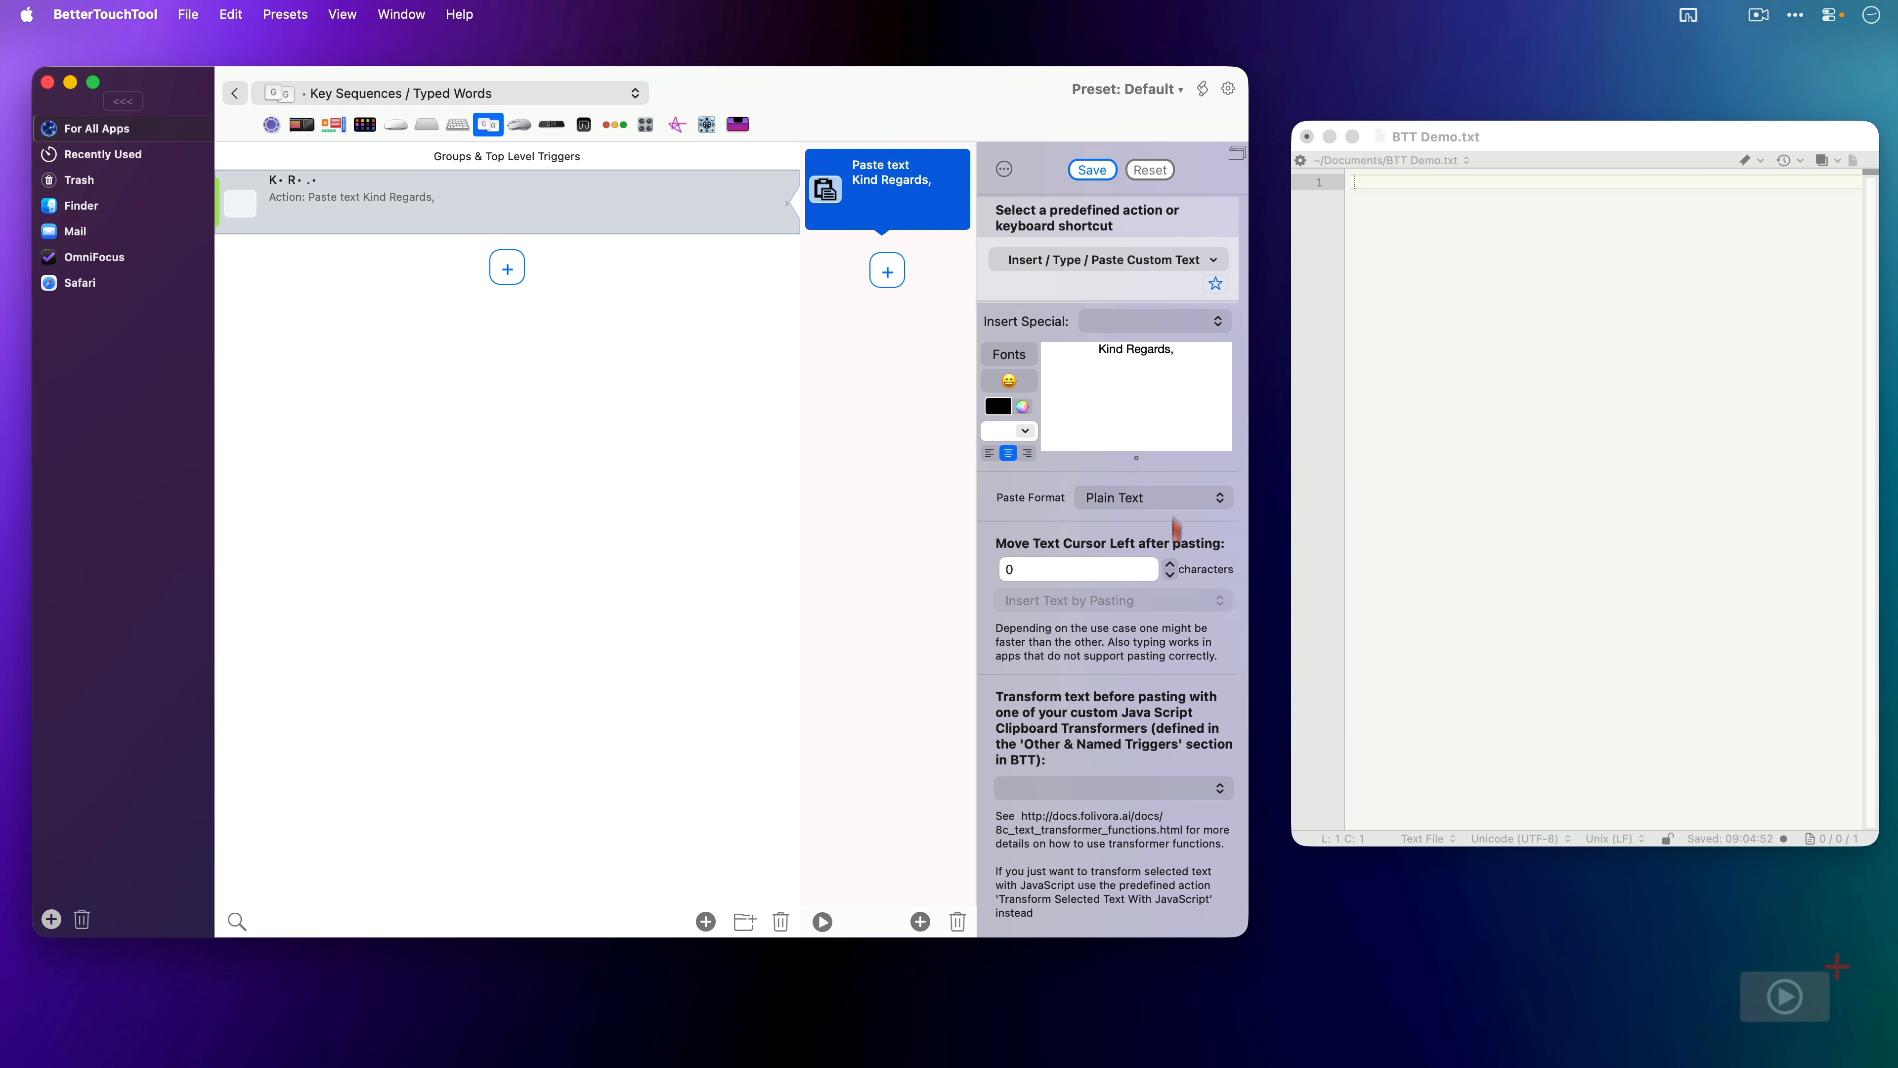
click(1088, 170)
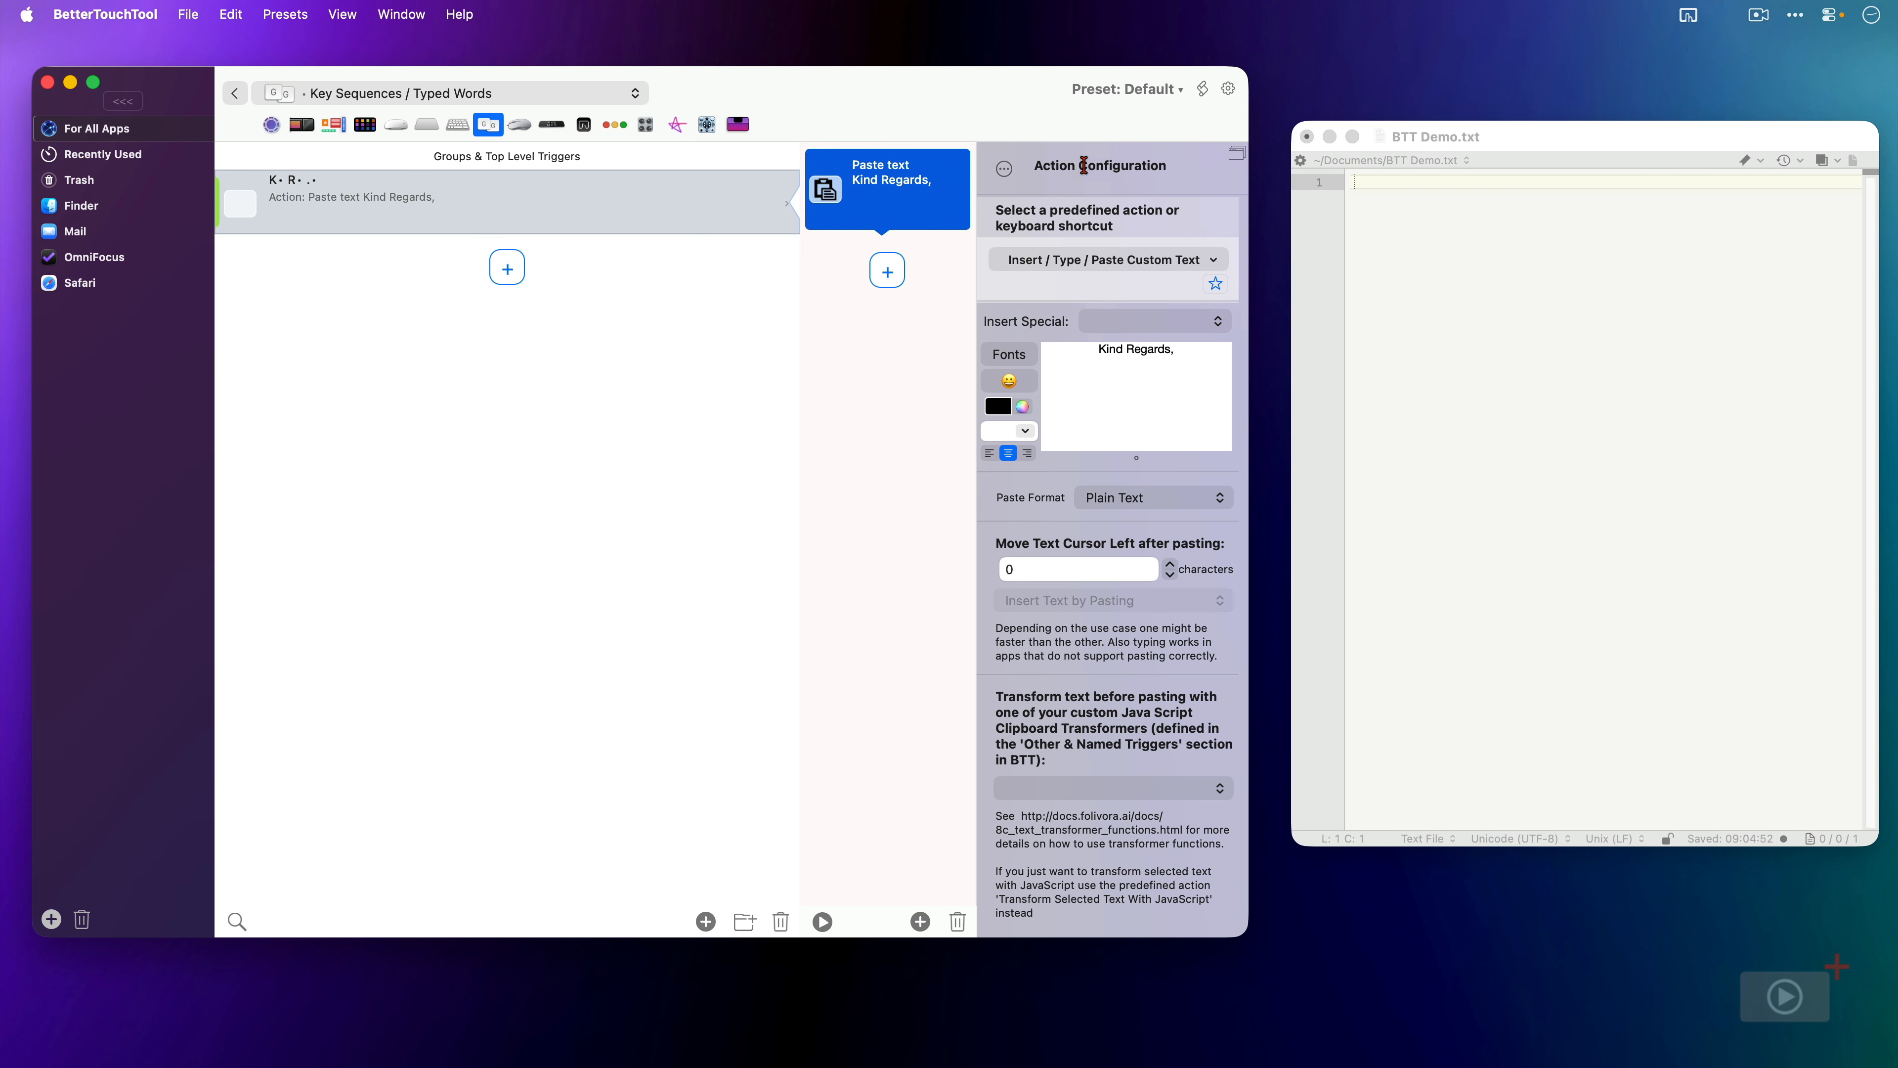
- Switch to BBEdit and enter kr. in BTT Demo.txt to test the text expansion
click(1423, 290)
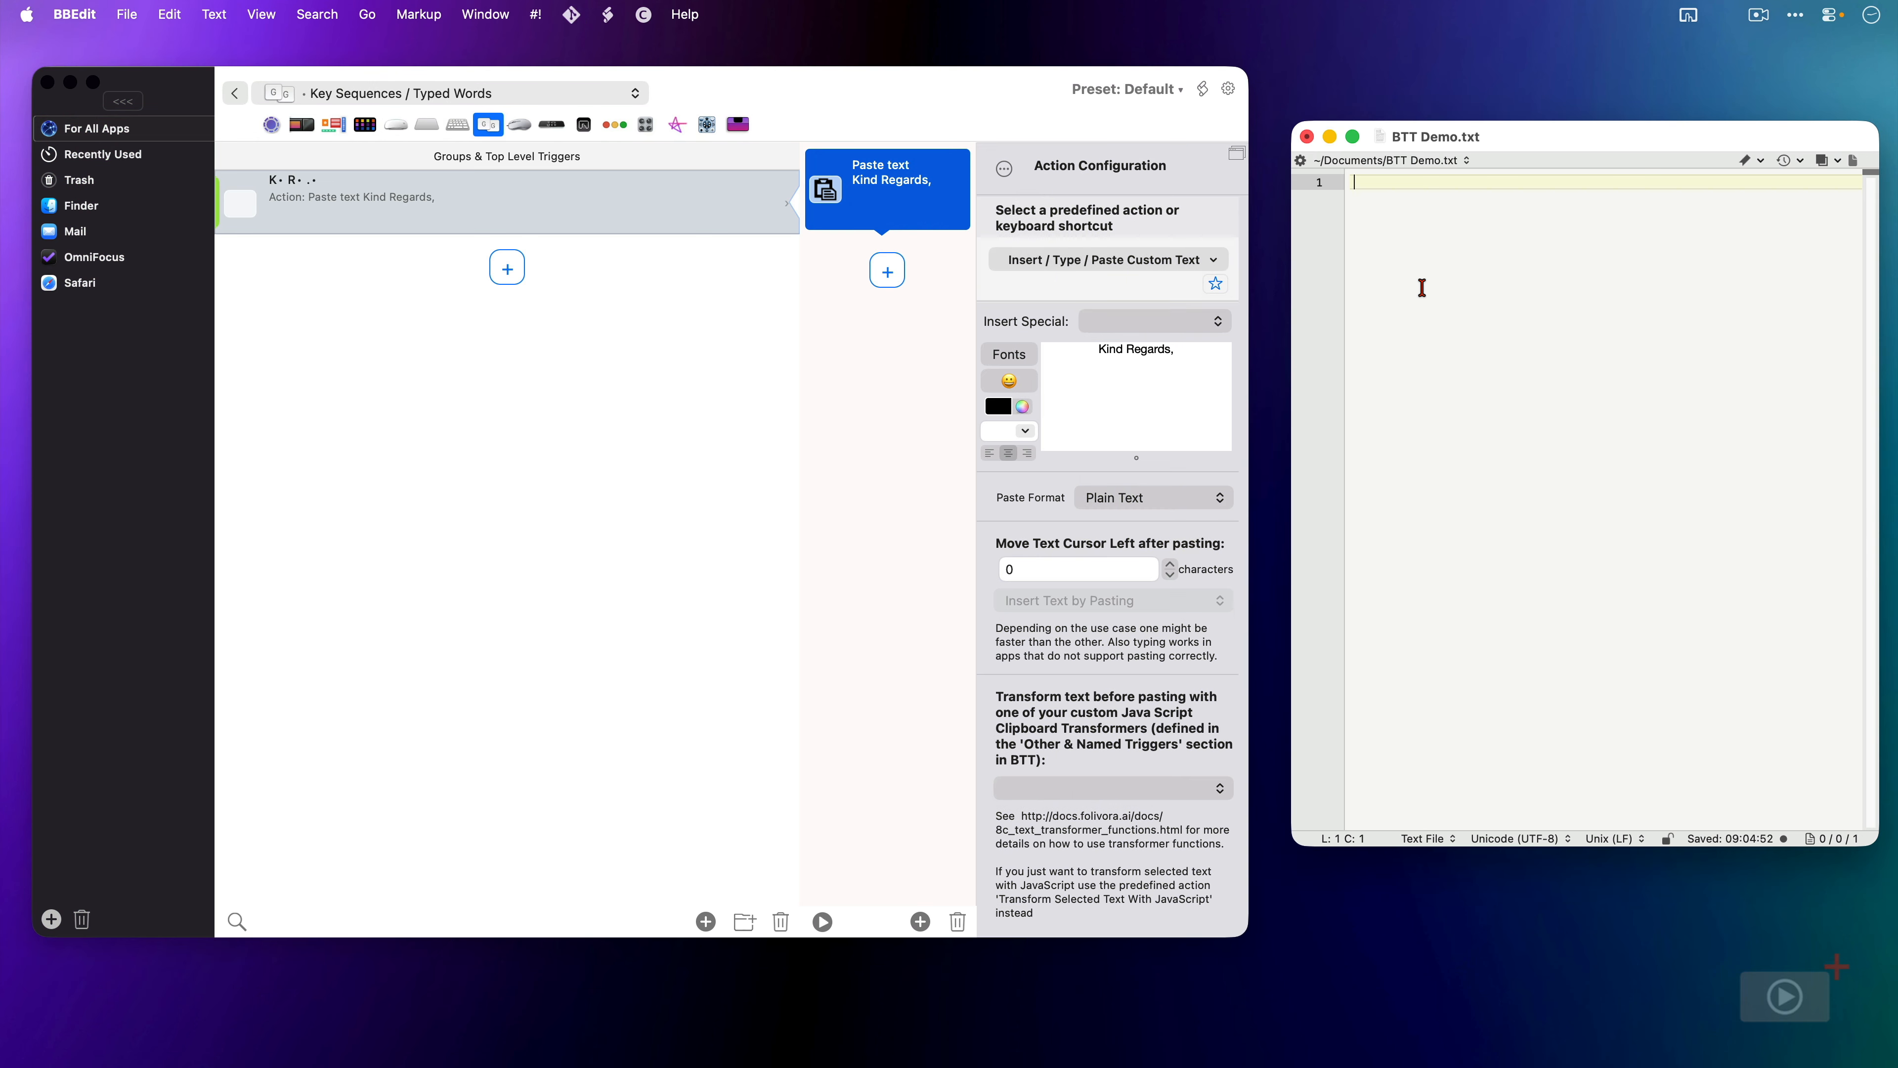
text(kr.)
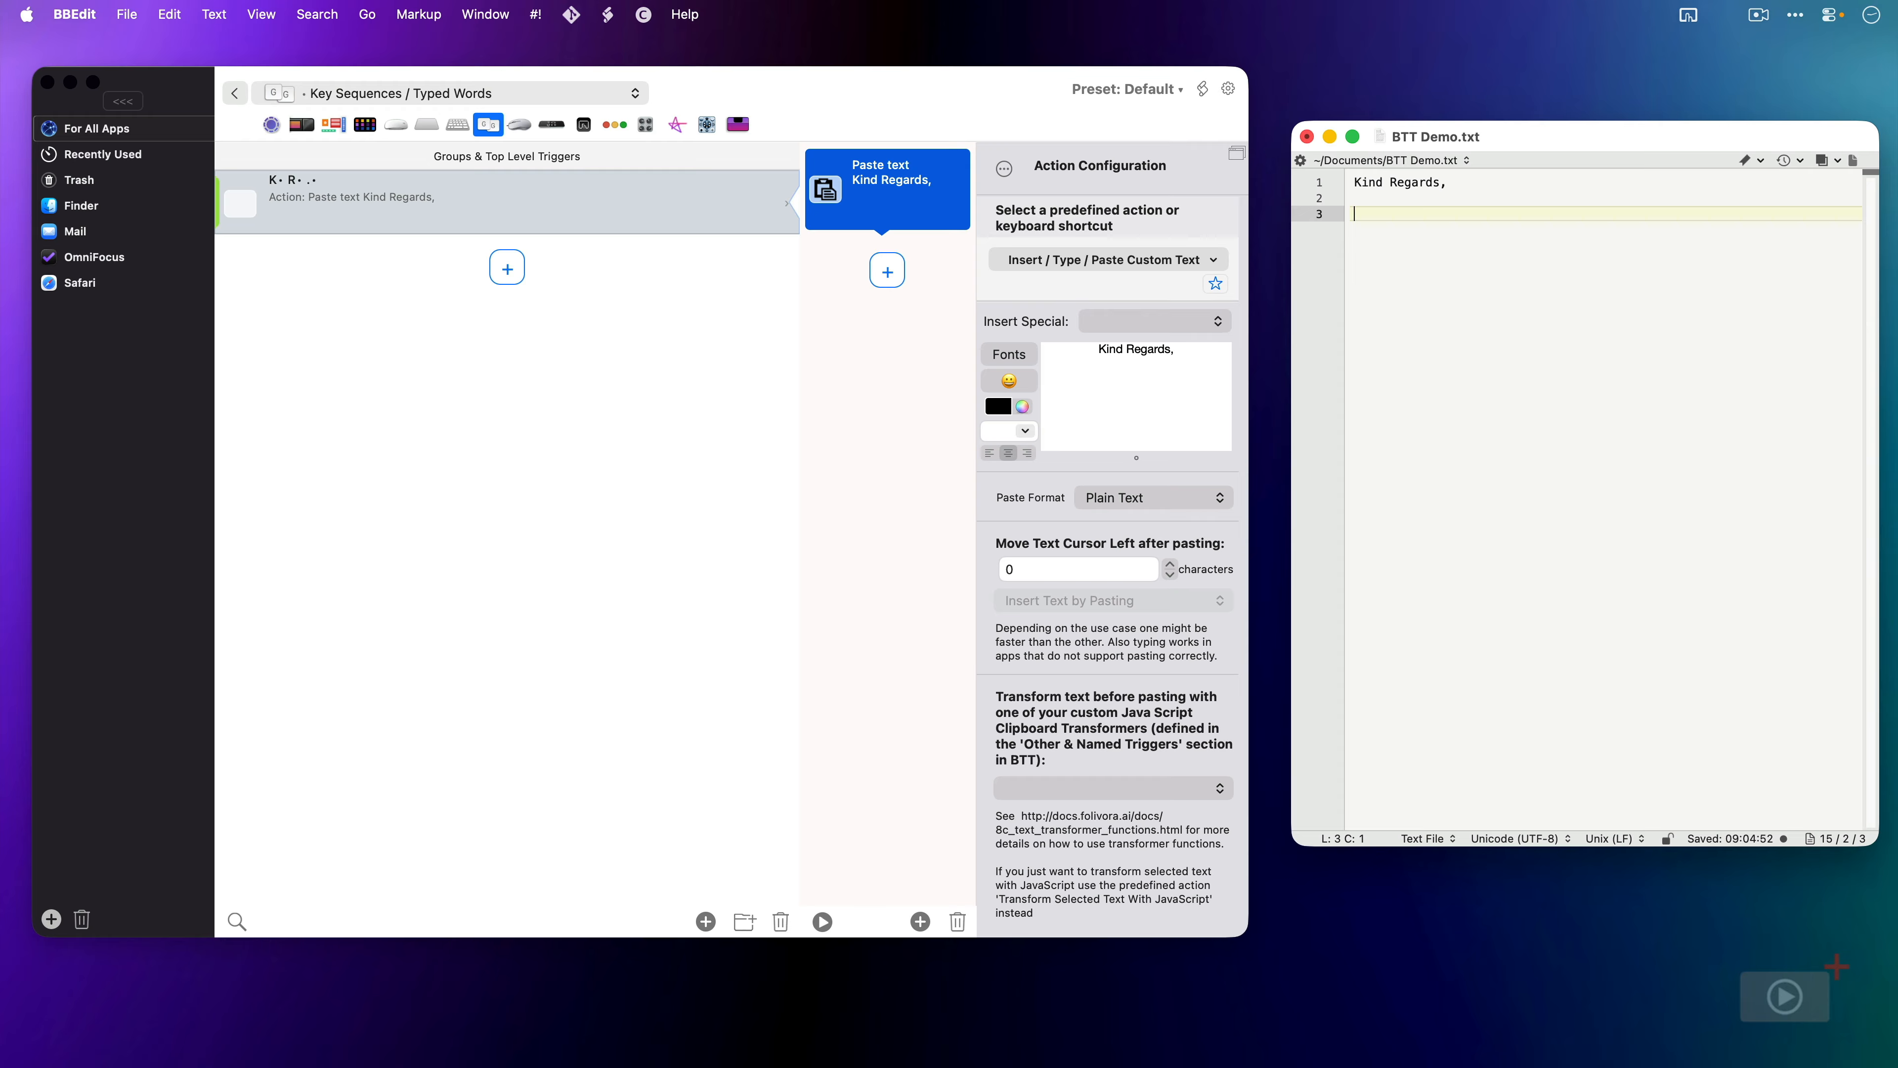
- Review the timing and character-deletion options of the K R . key sequence in BetterTouchTool and save them as they are
click(706, 226)
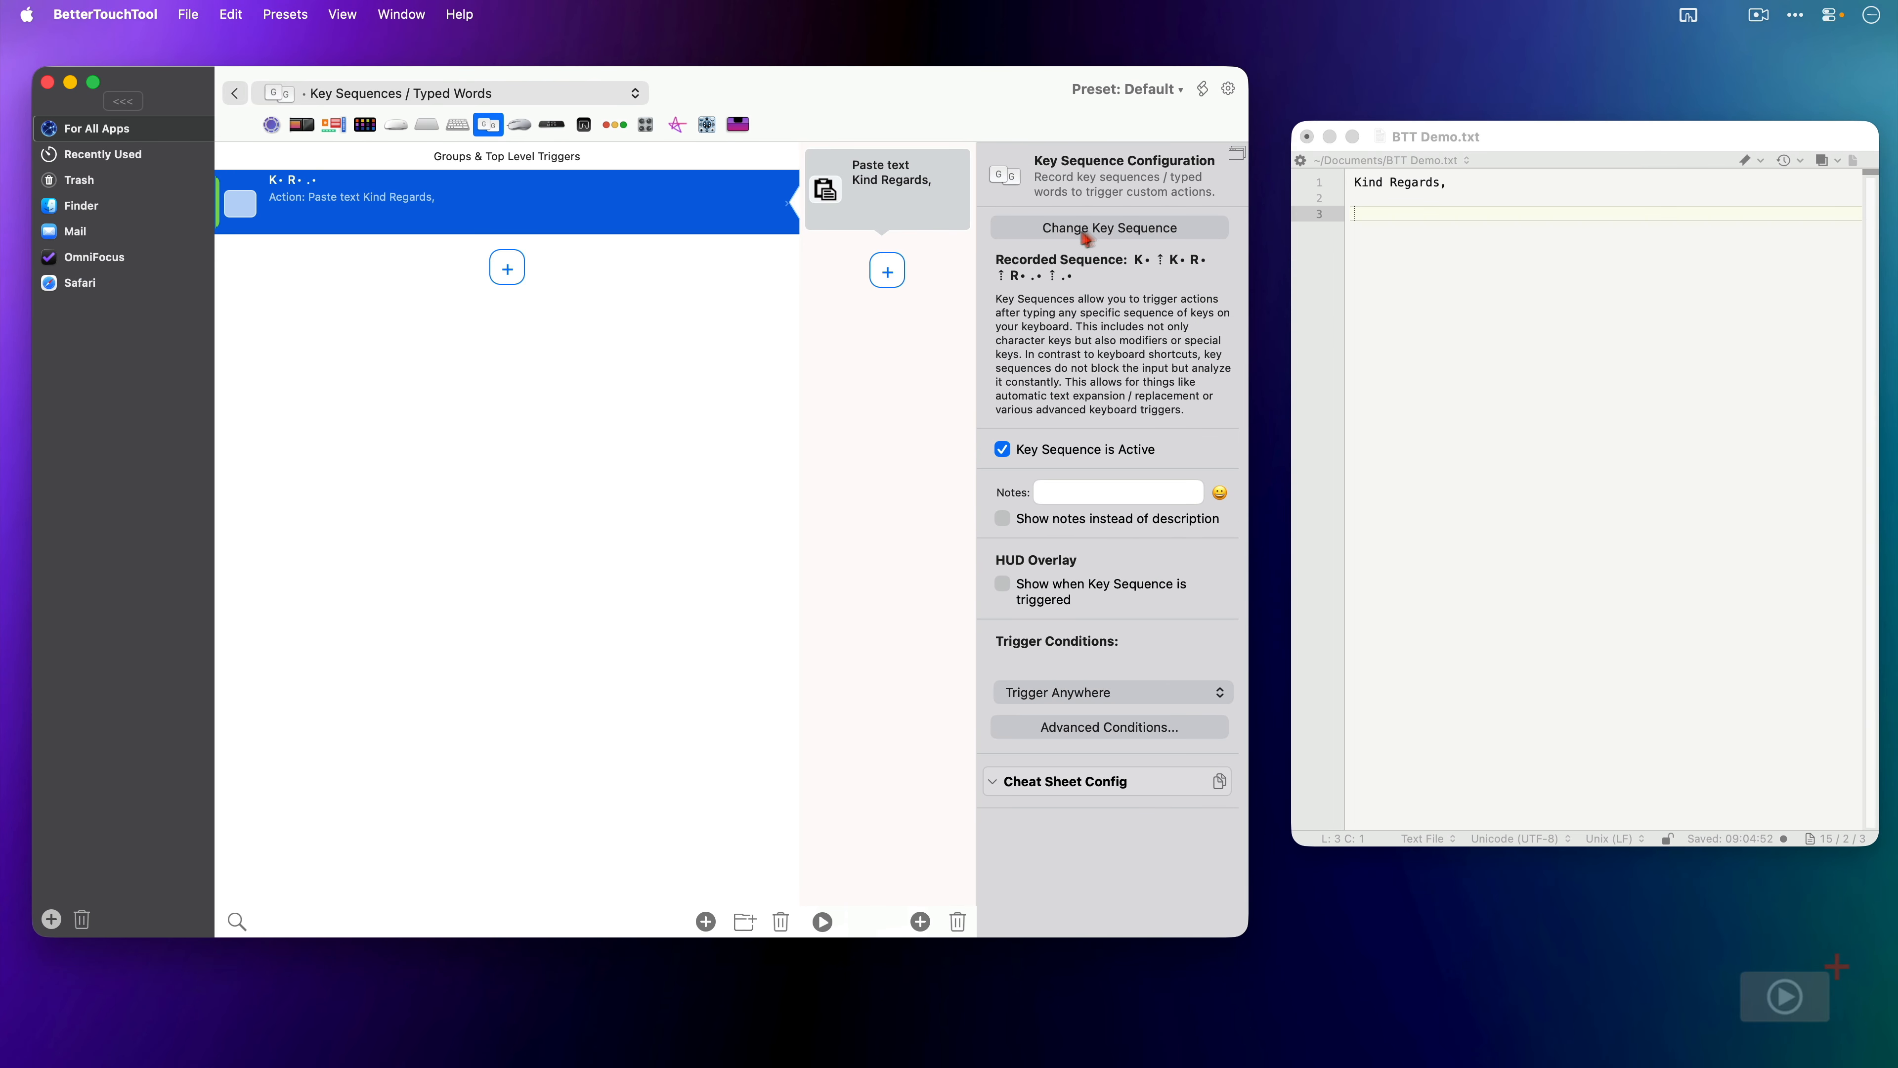
click(1153, 230)
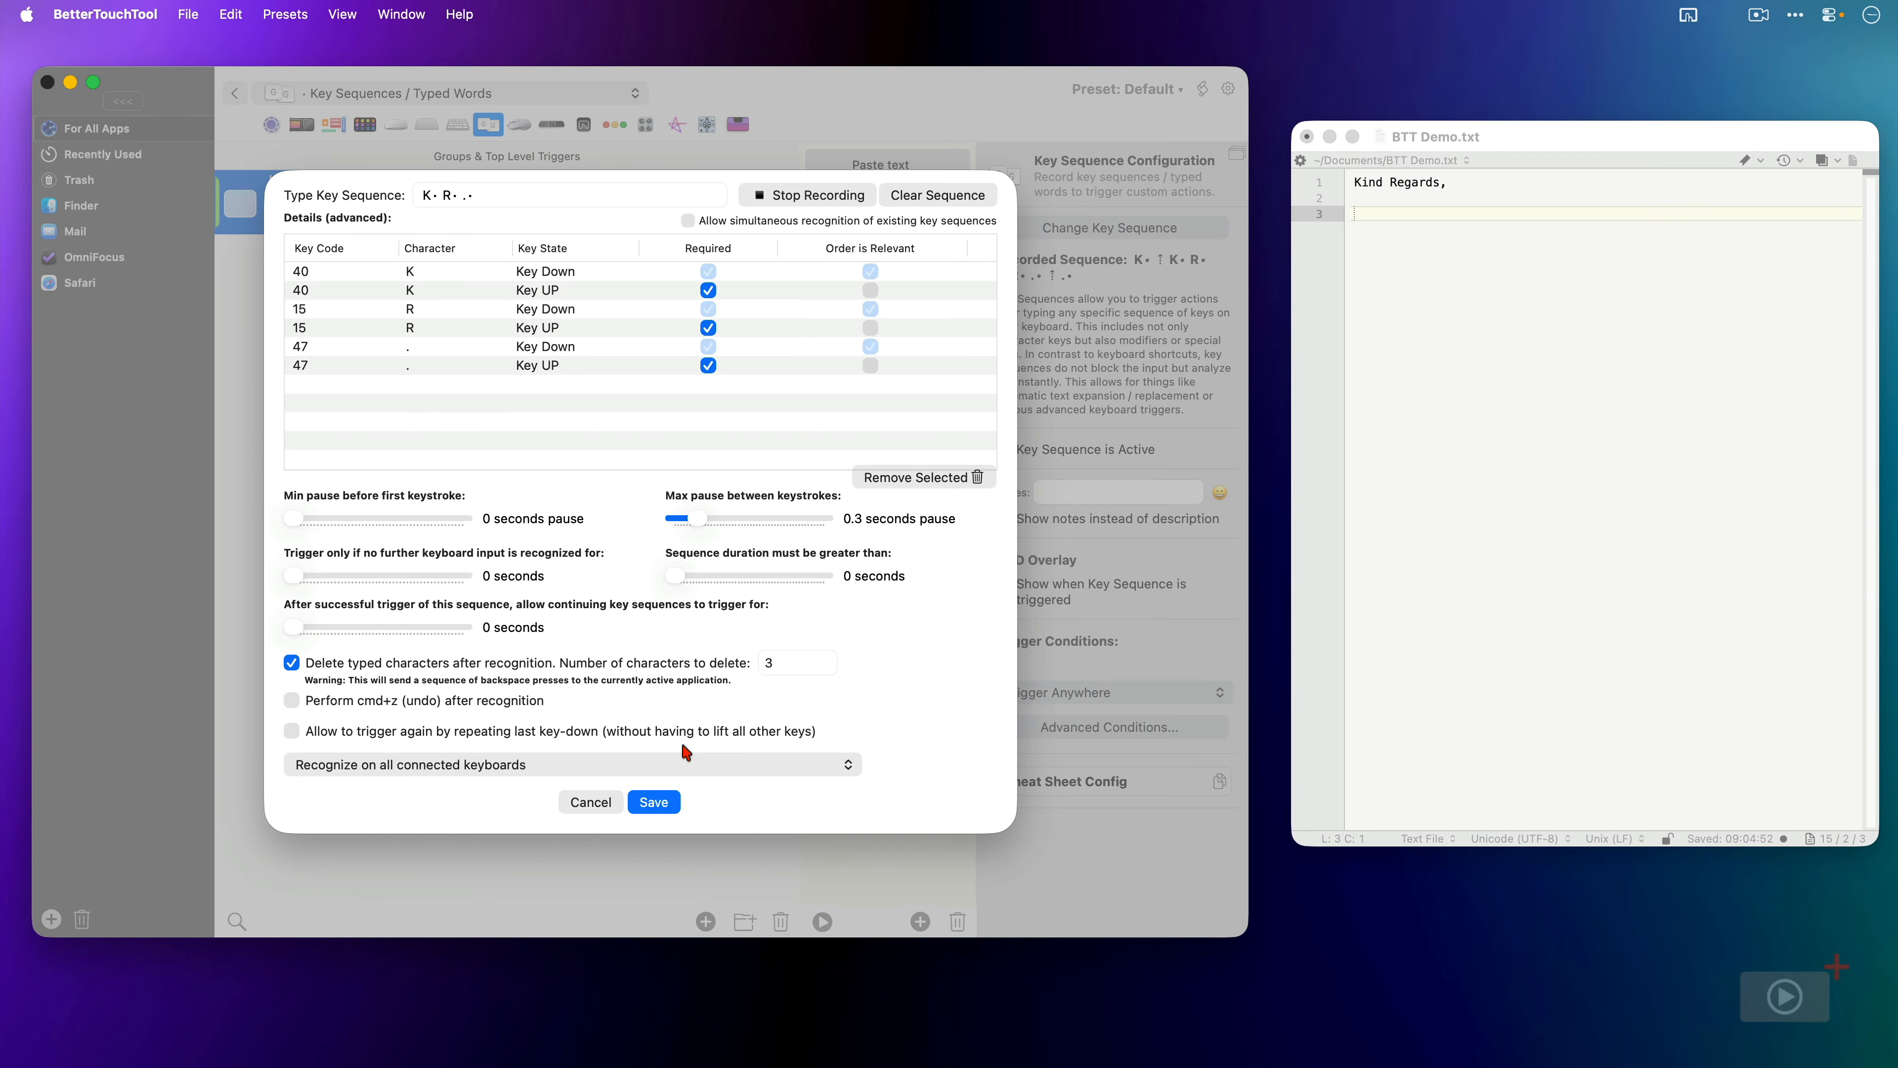
click(654, 803)
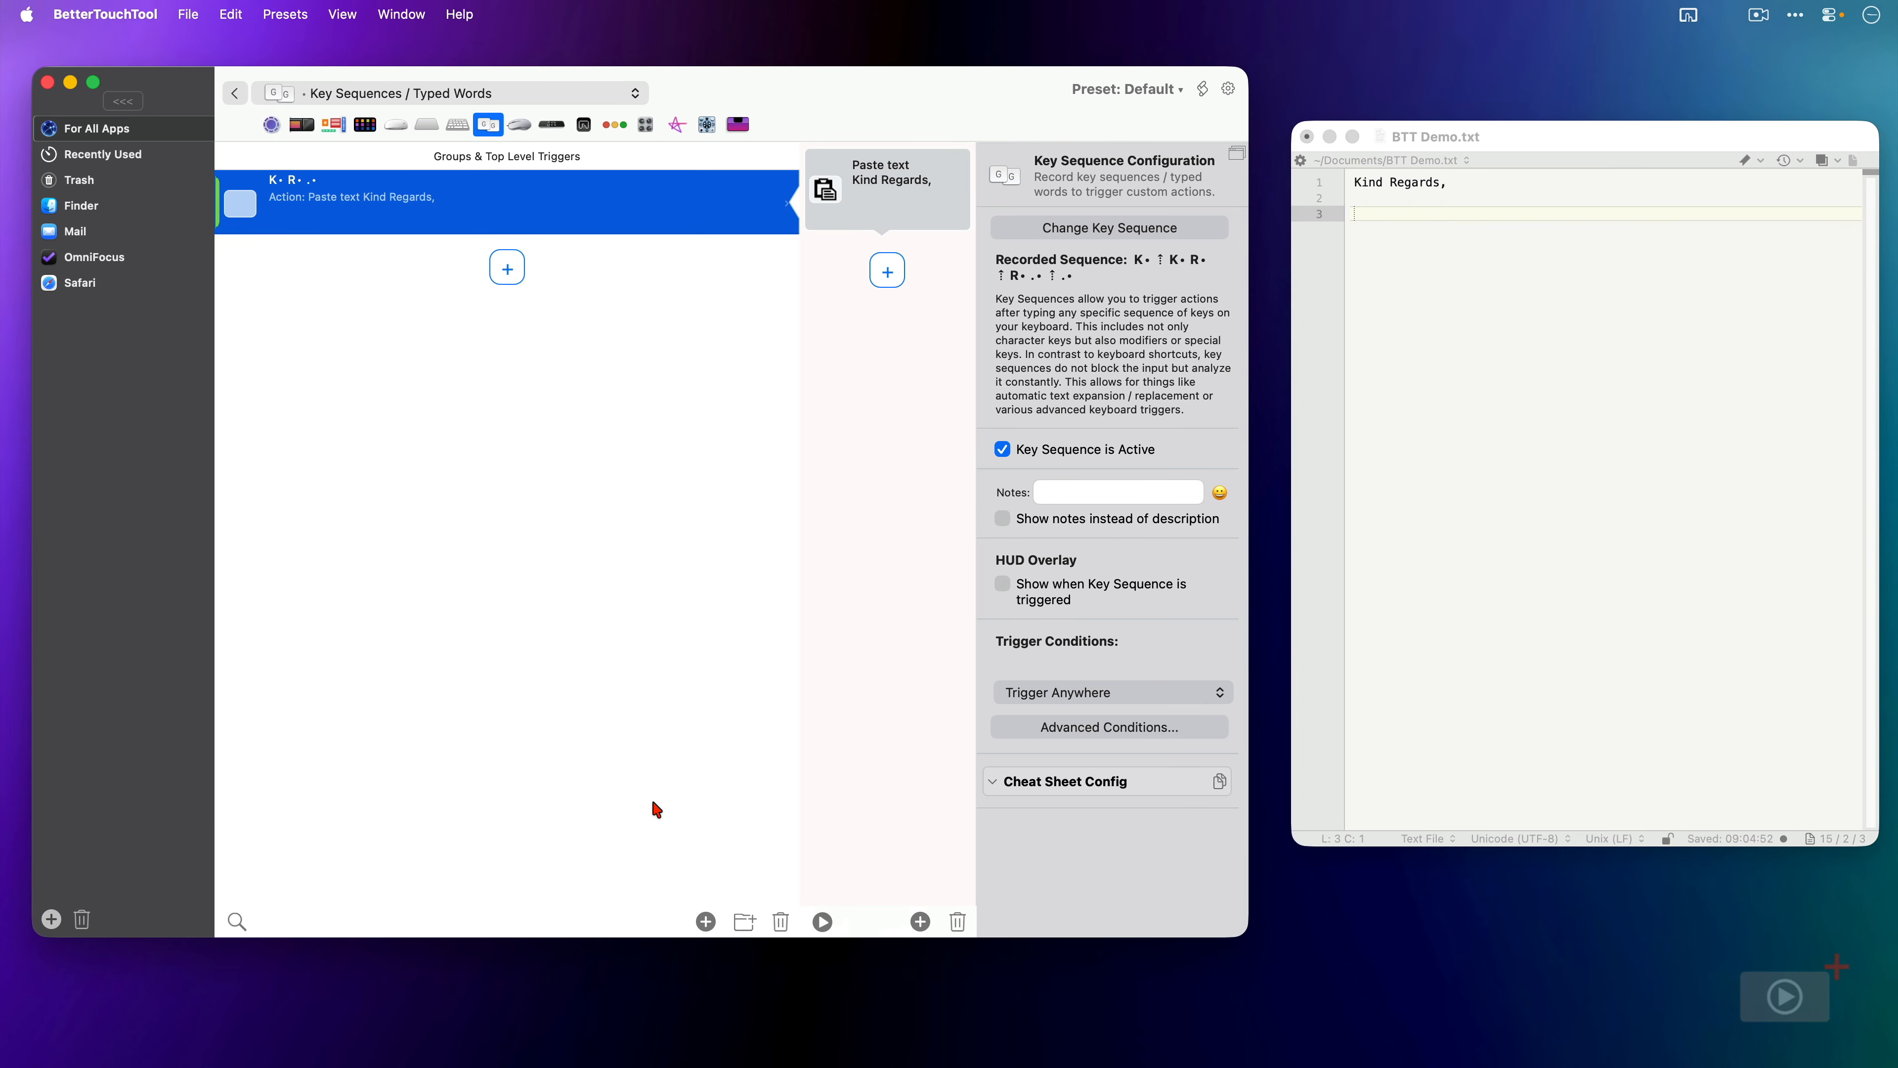
- In BBEdit, enter kr. slowly with pauses between characters, and again quickly on a new line, to test the keystroke pause limit
click(1412, 484)
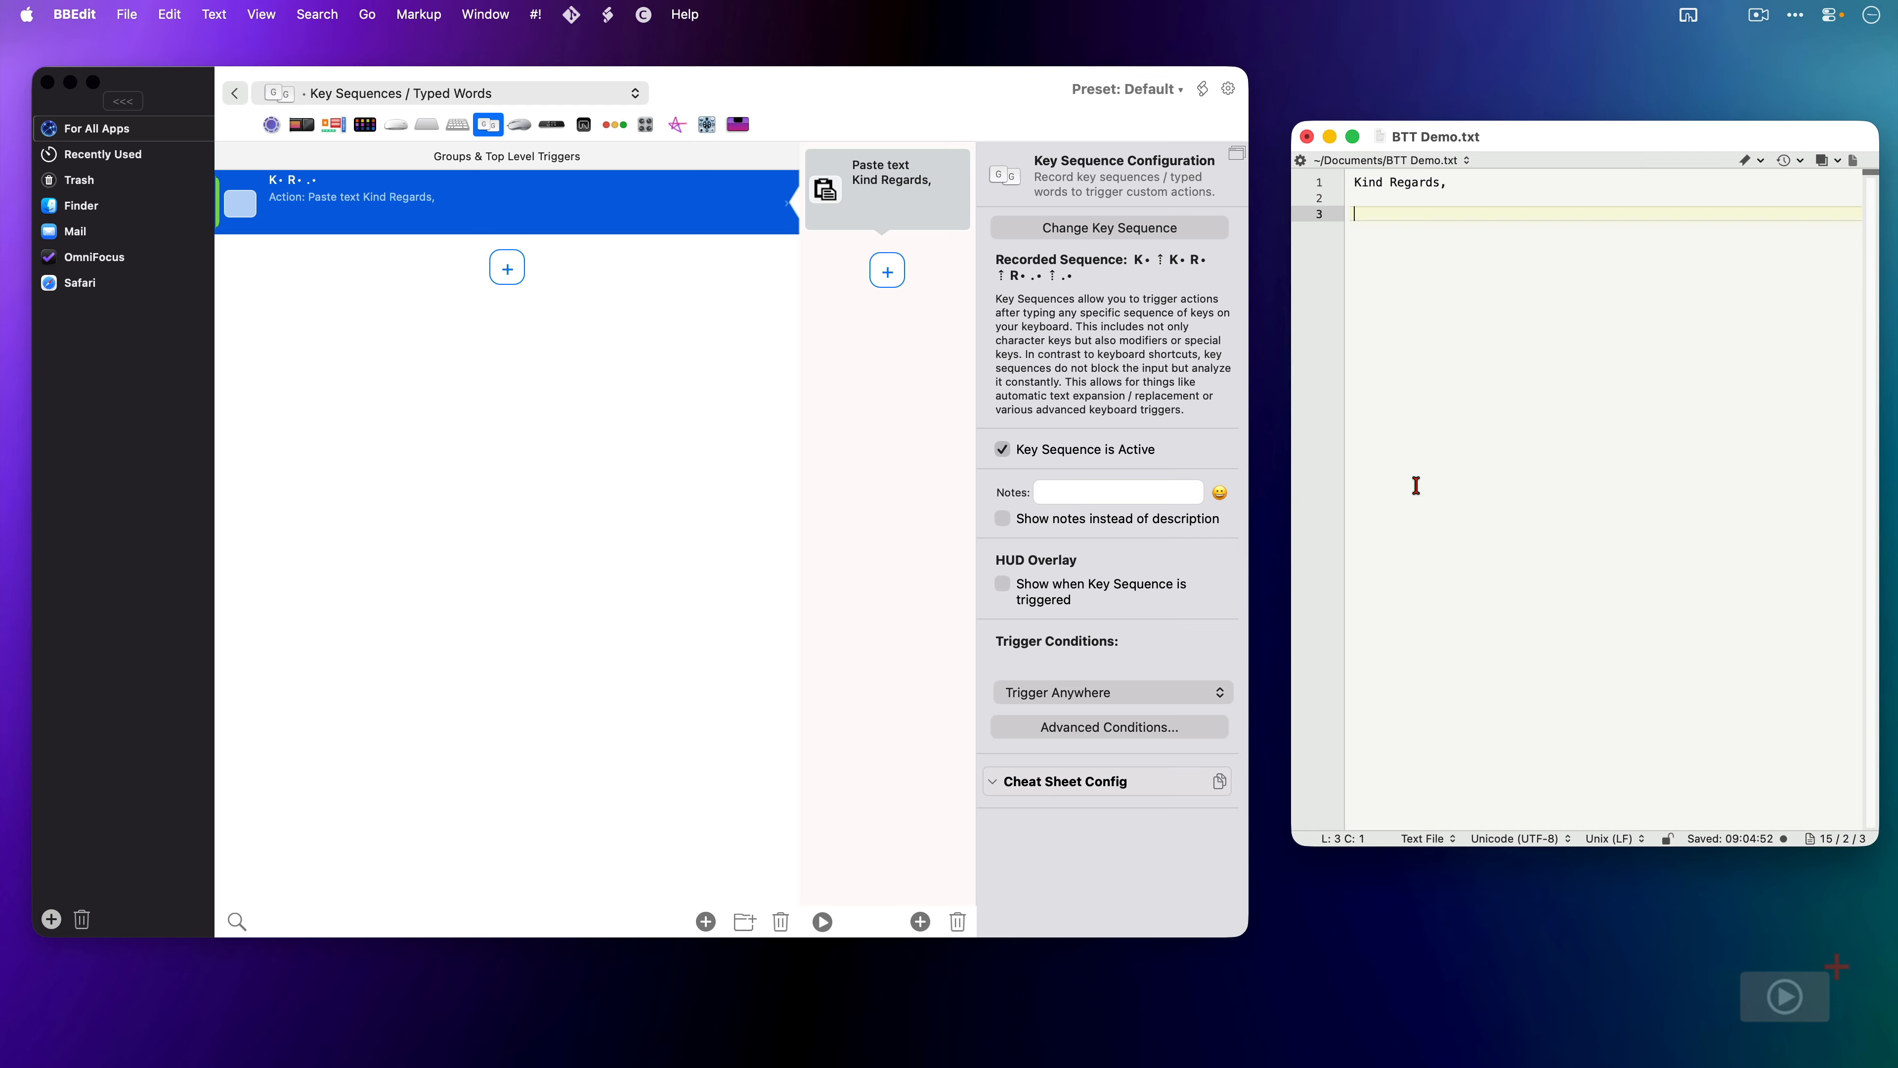
text(k)
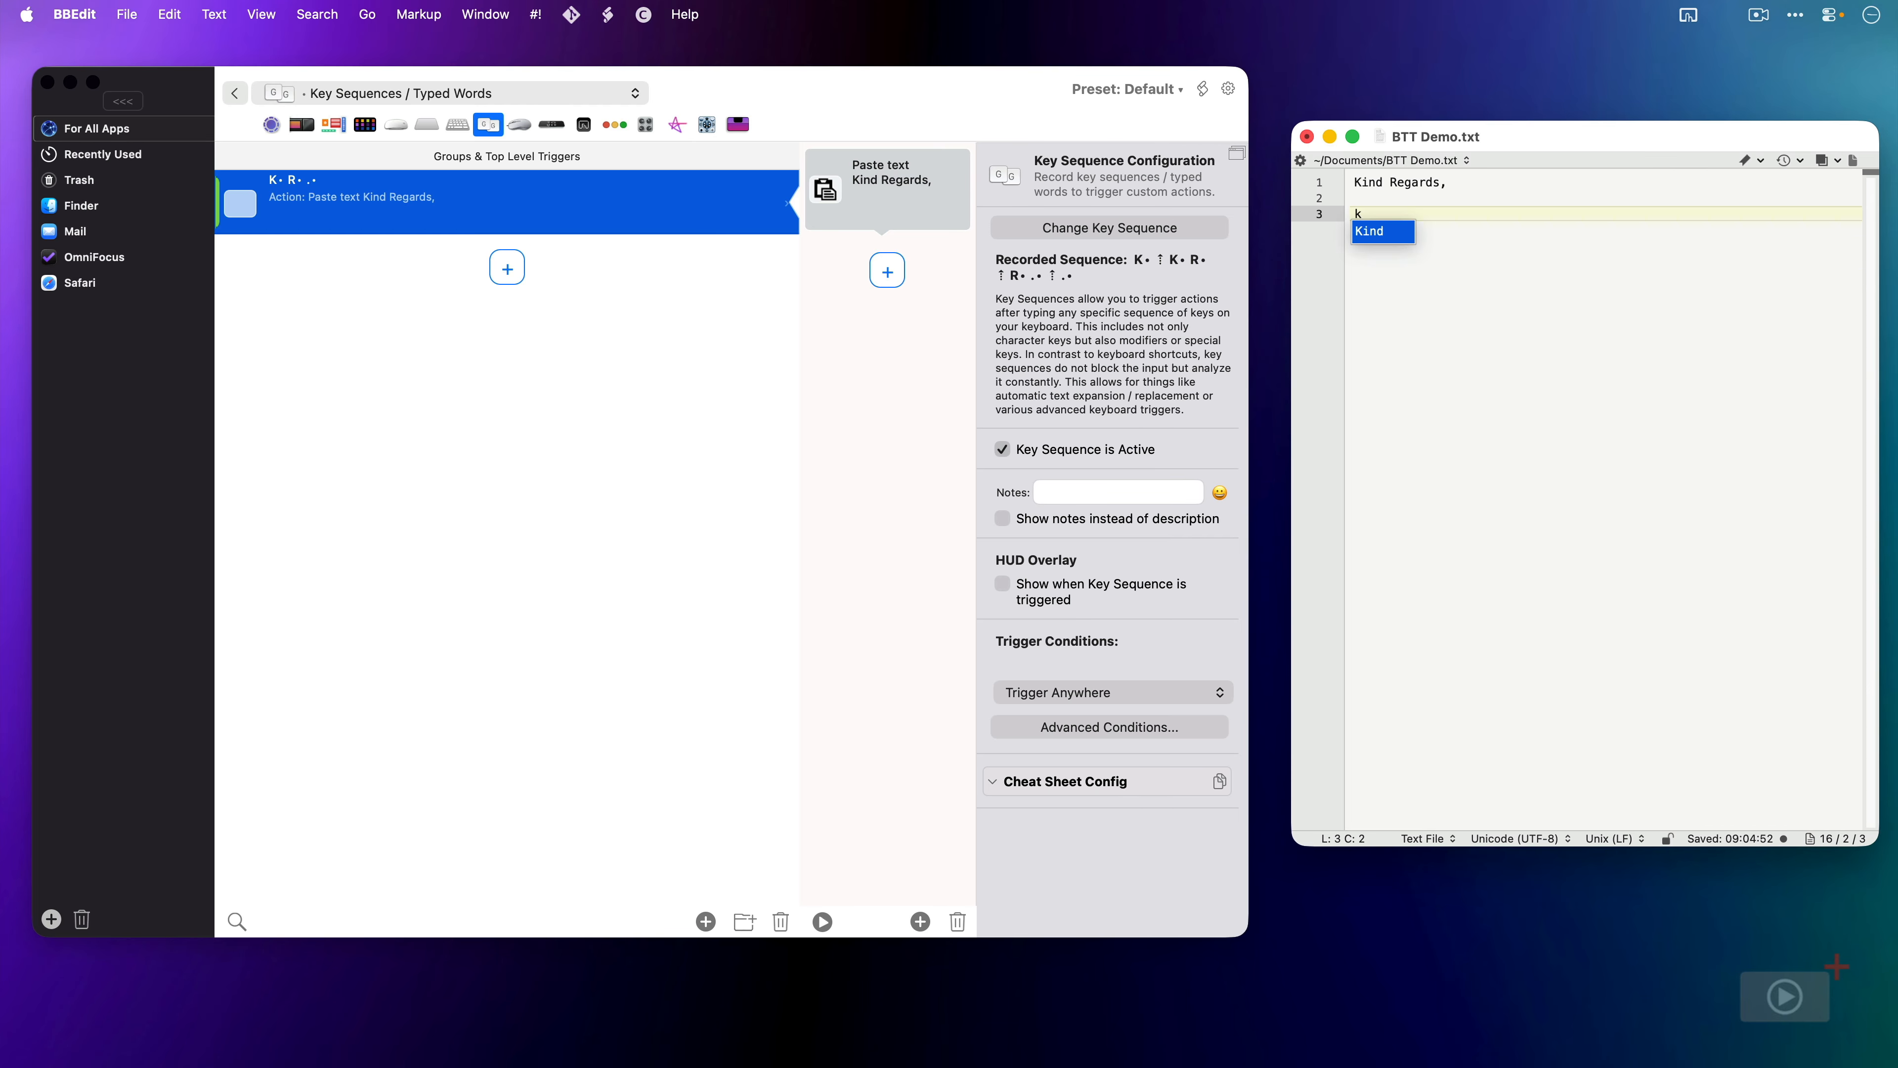
text(r)
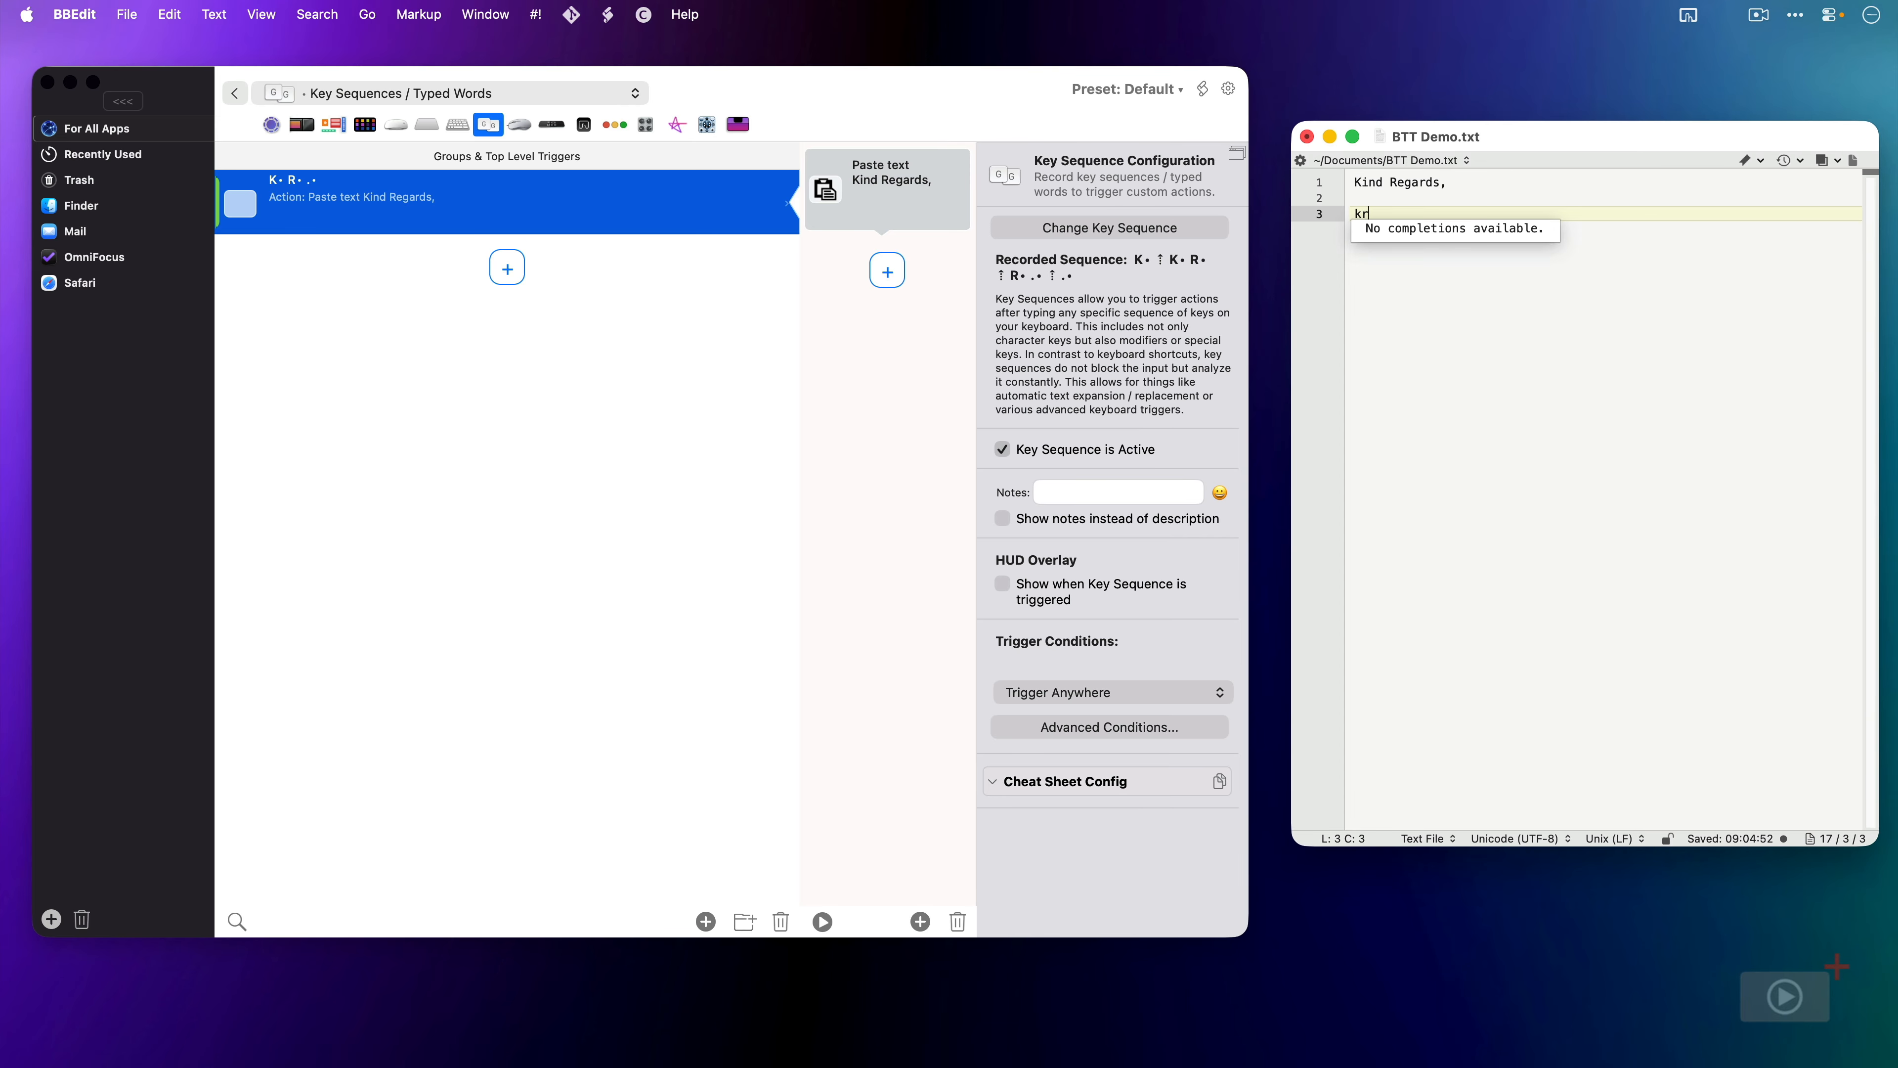
text(.)
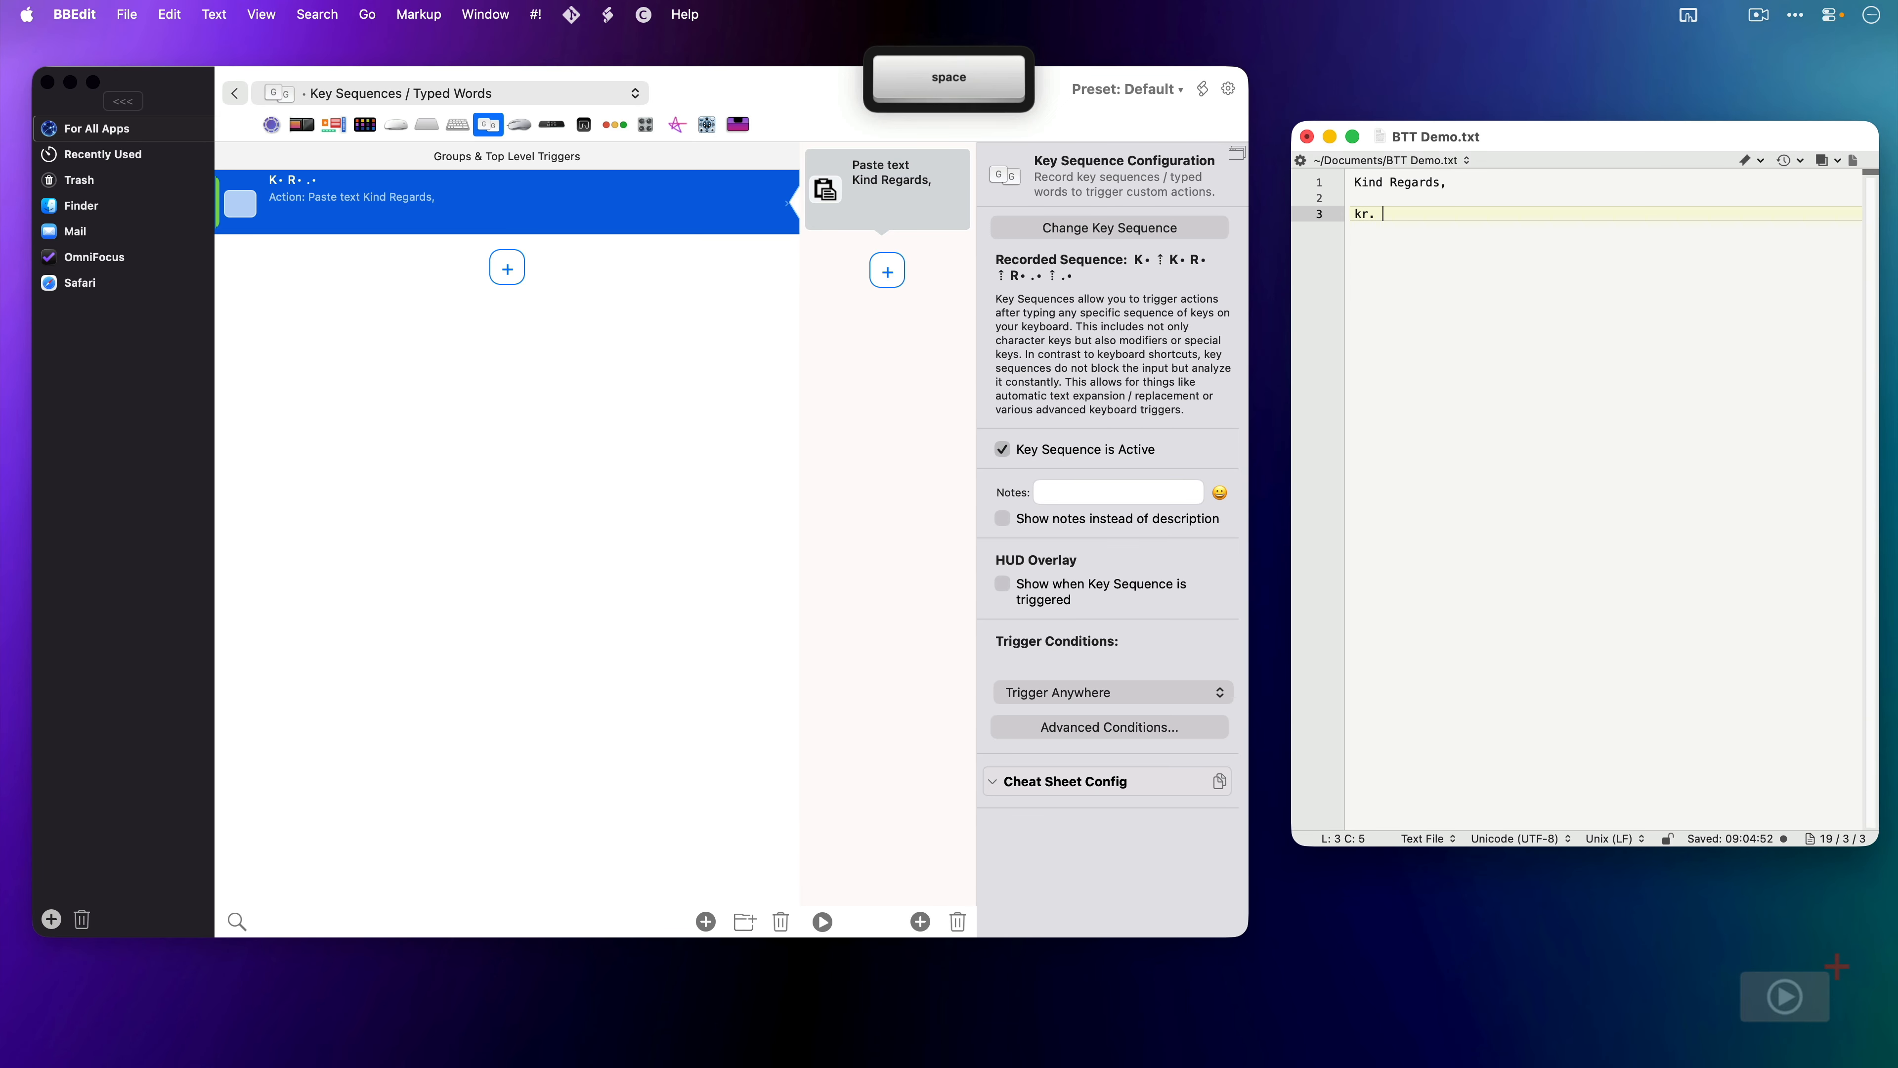
key(Return)
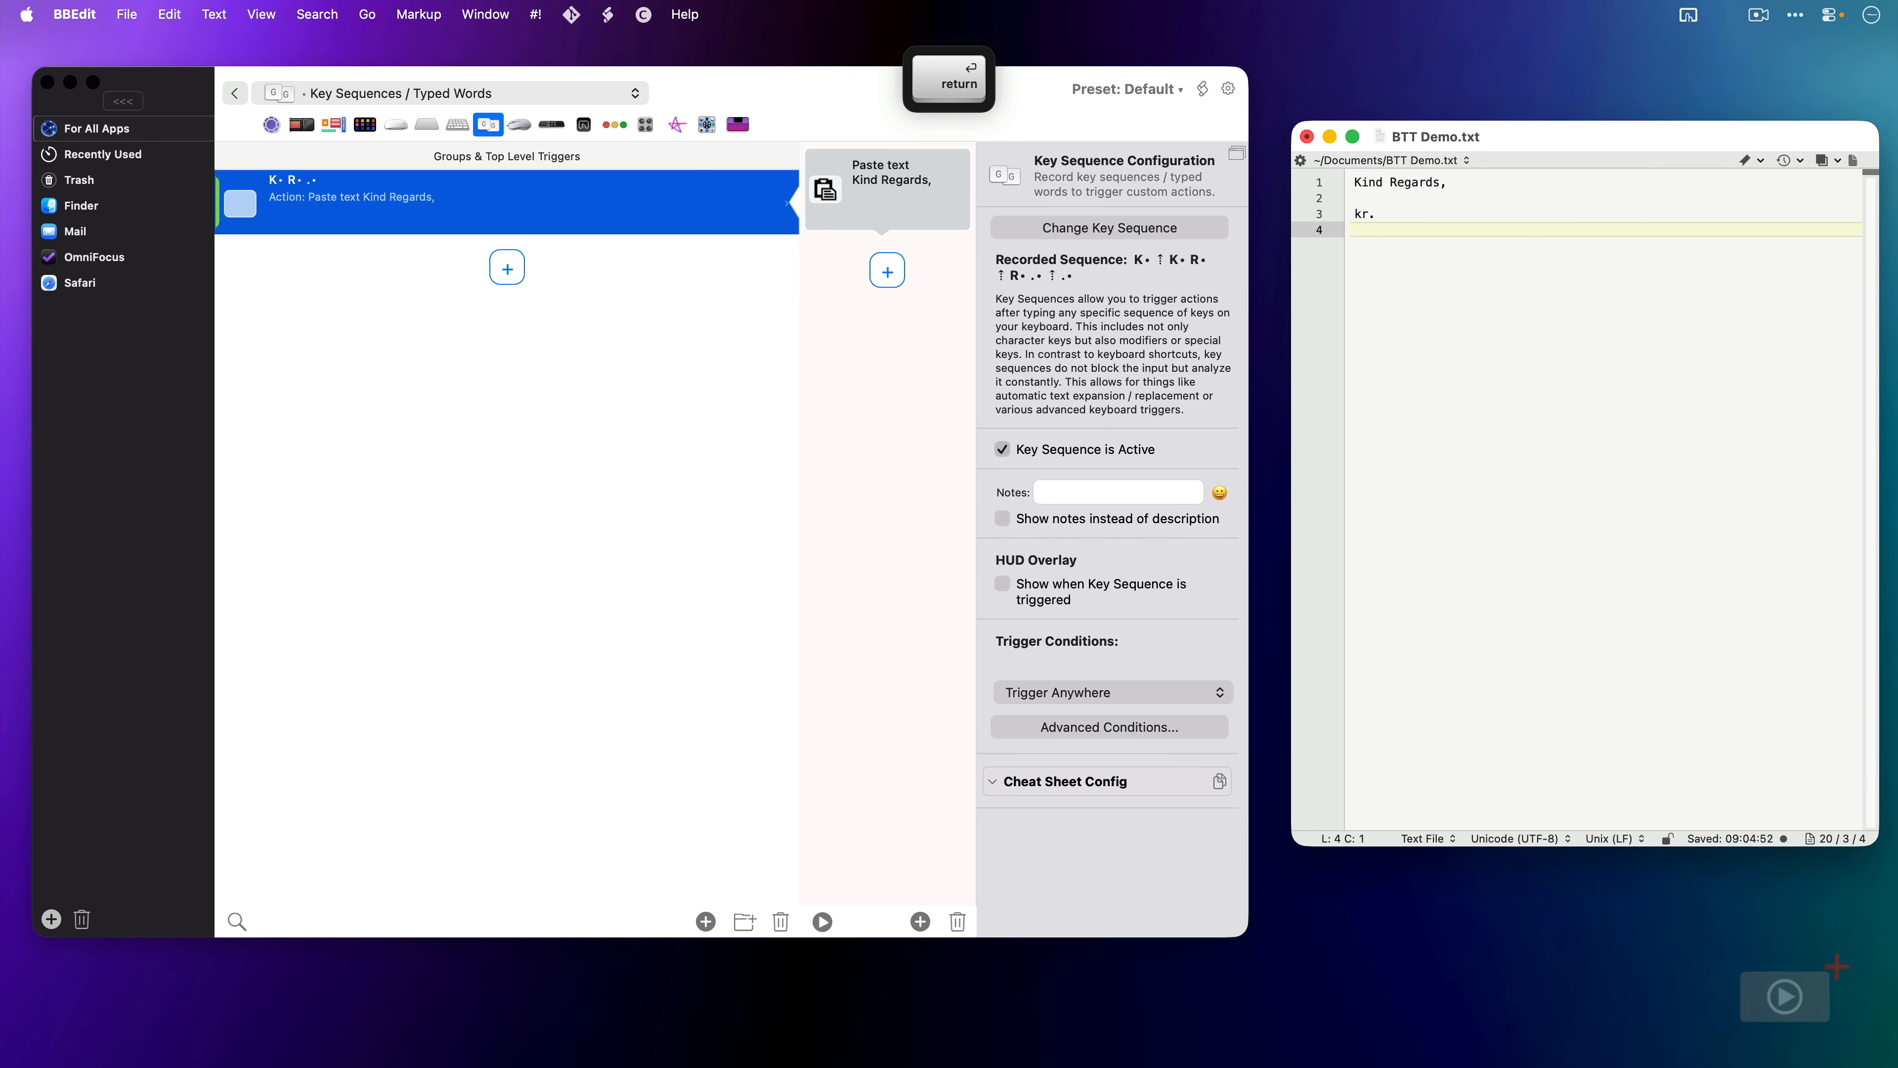
text(kr.)
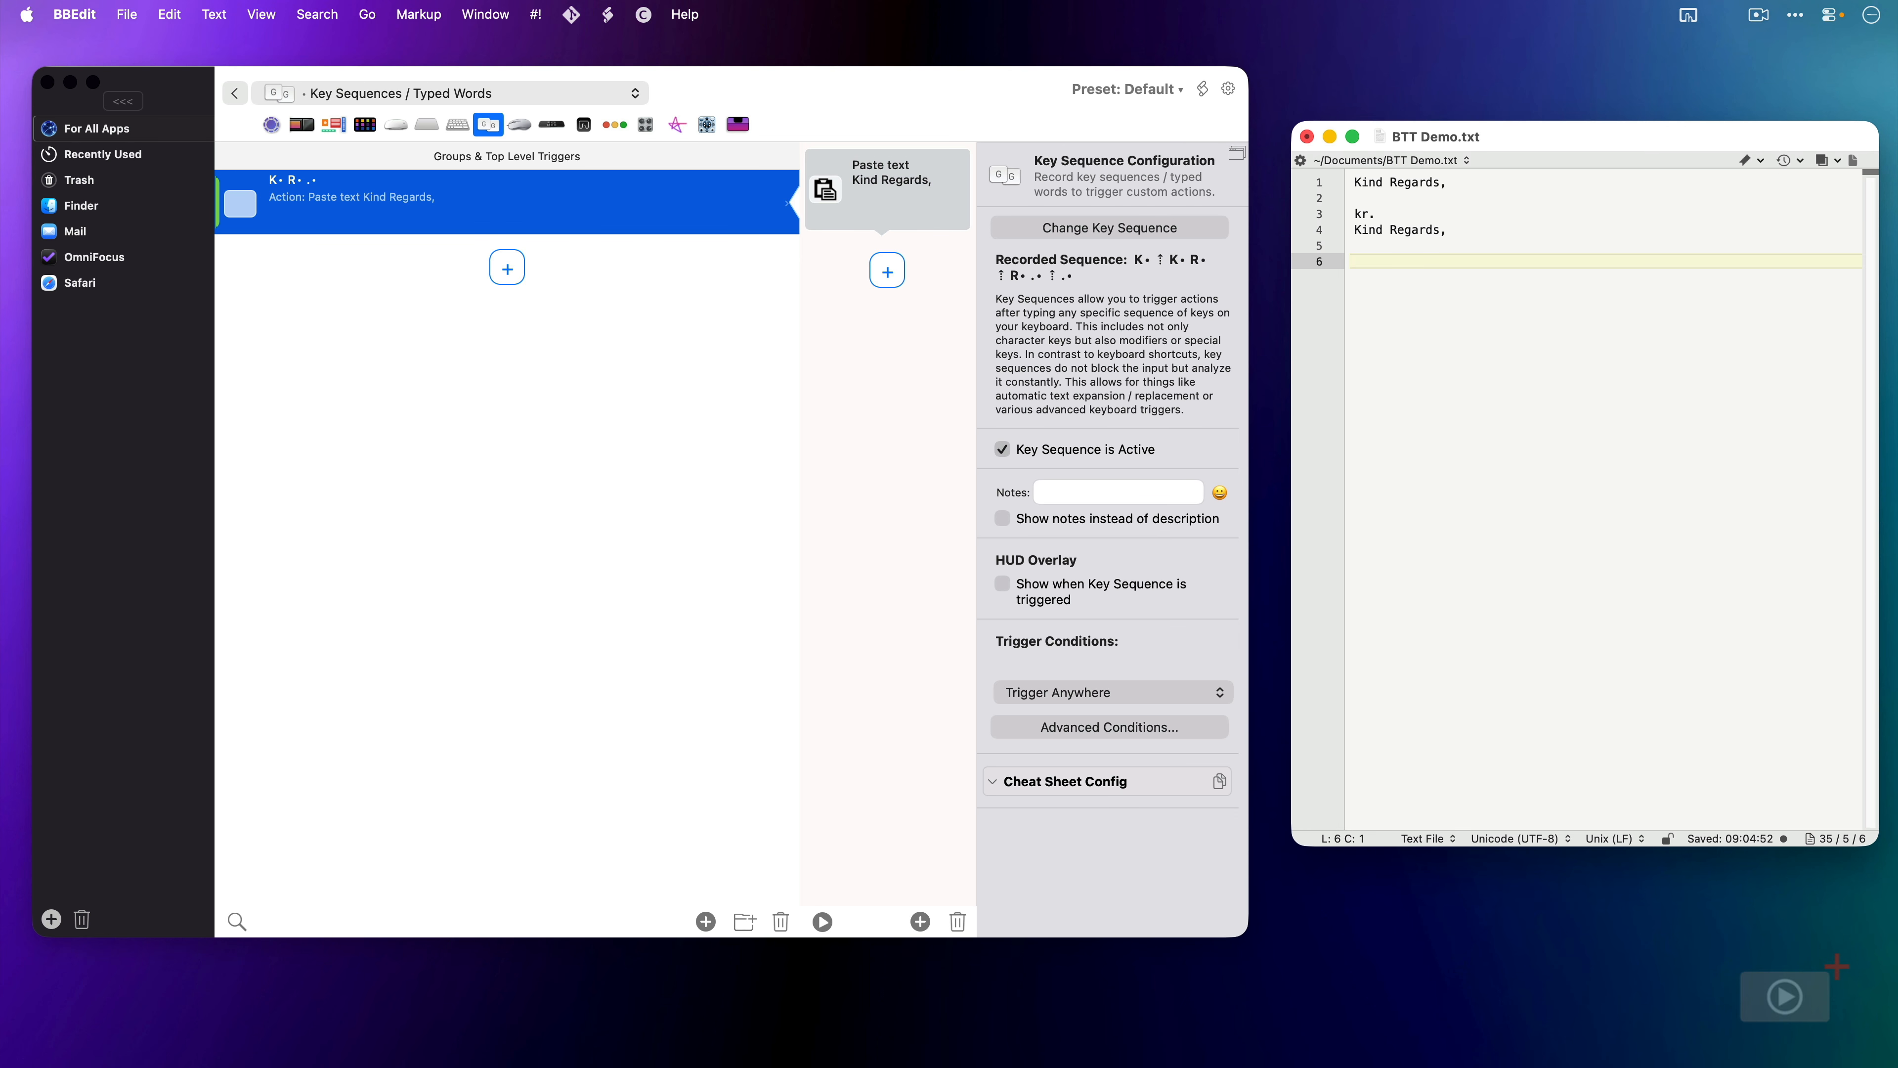
- Adjust how long the K R . sequence waits for no further keyboard input before triggering, and save it
click(1141, 229)
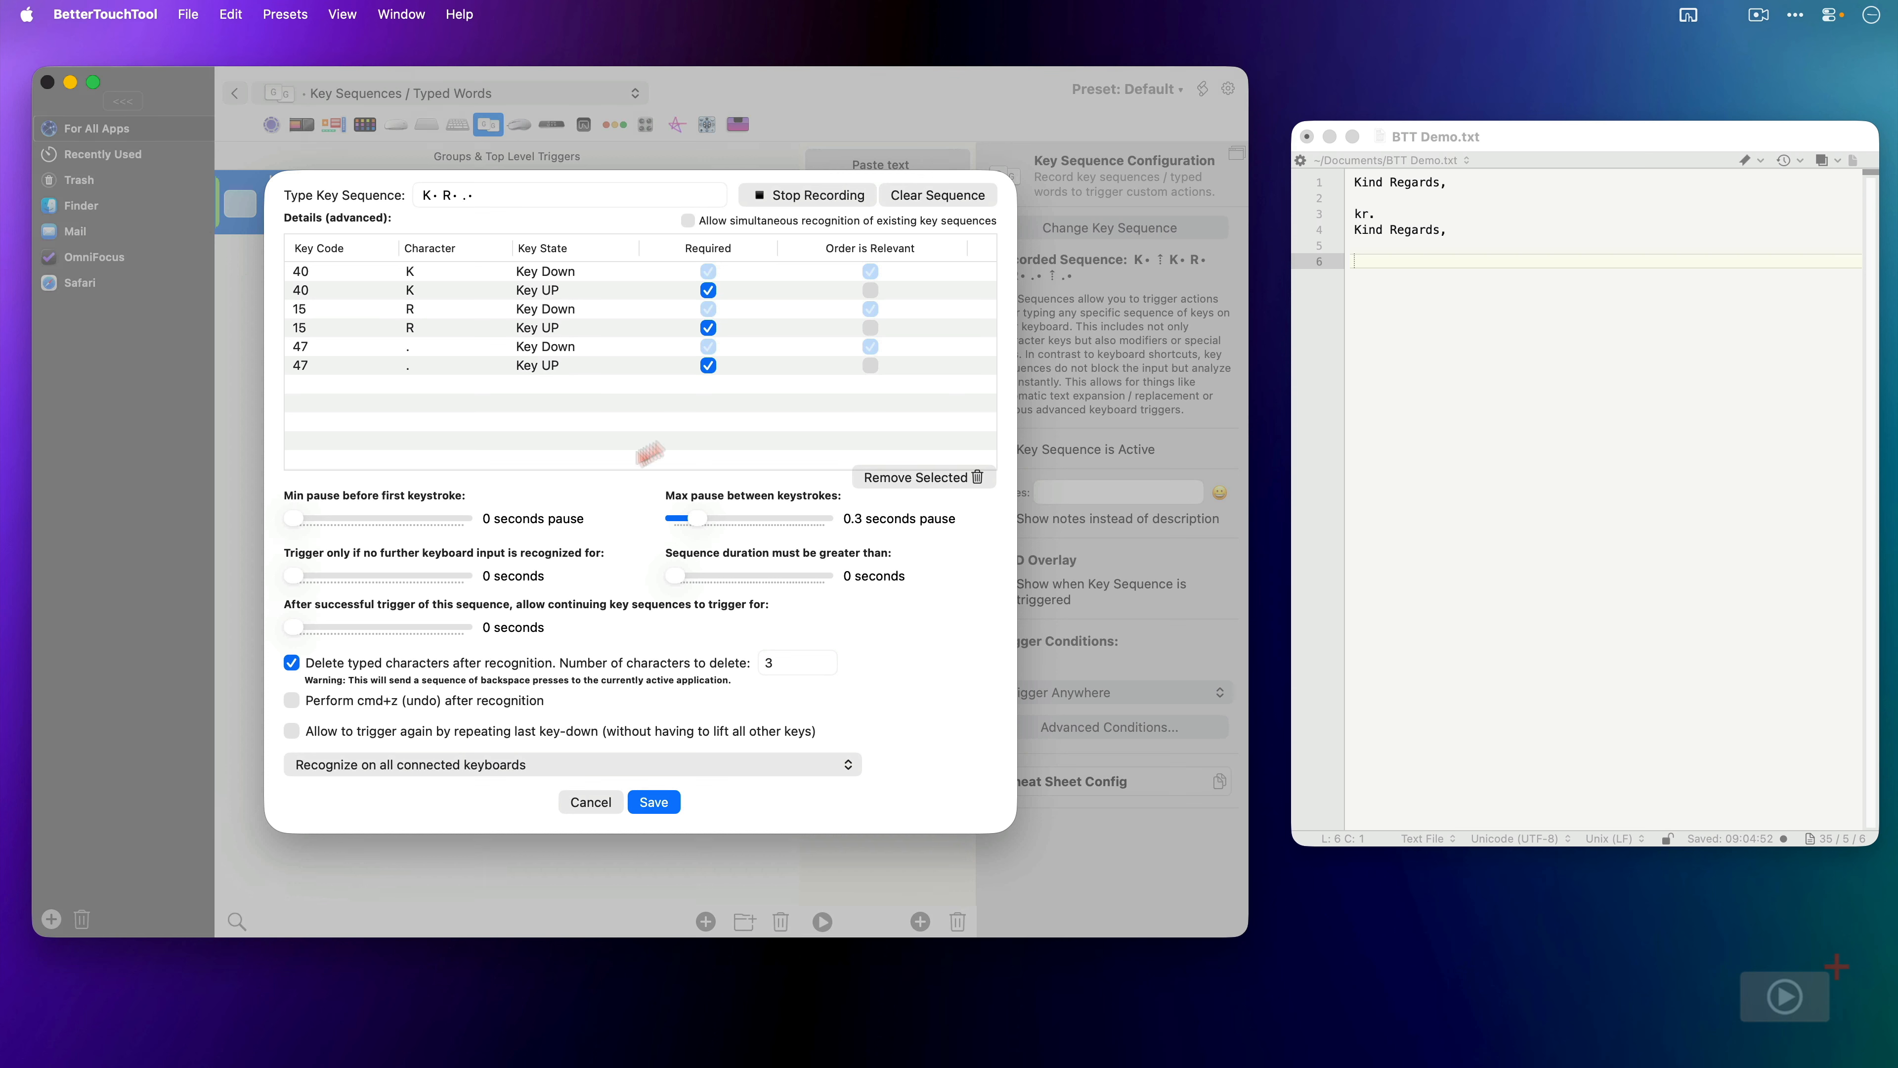
drag(300, 575, 510, 592)
click(654, 799)
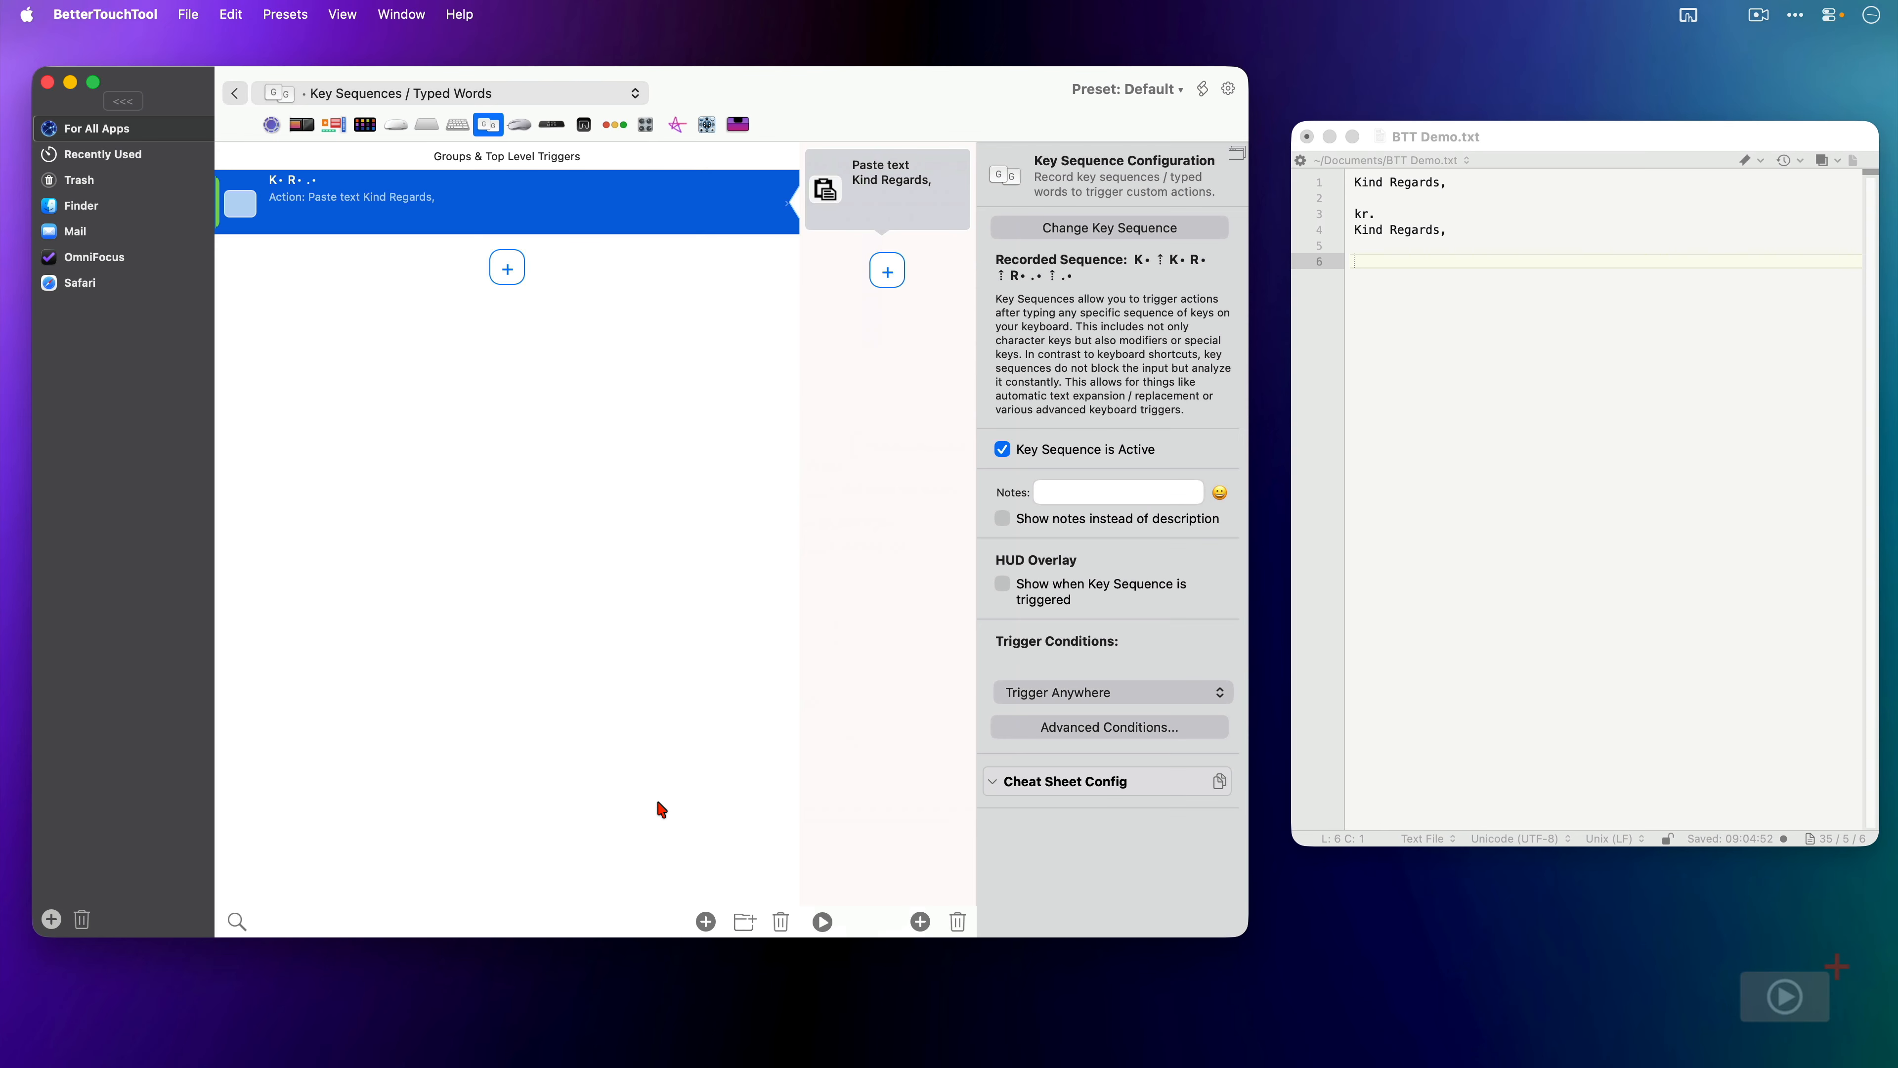
- Test the adjusted sequence by entering kr. on line 6 in BBEdit, and return to the key sequence's settings in BetterTouchTool
click(1521, 611)
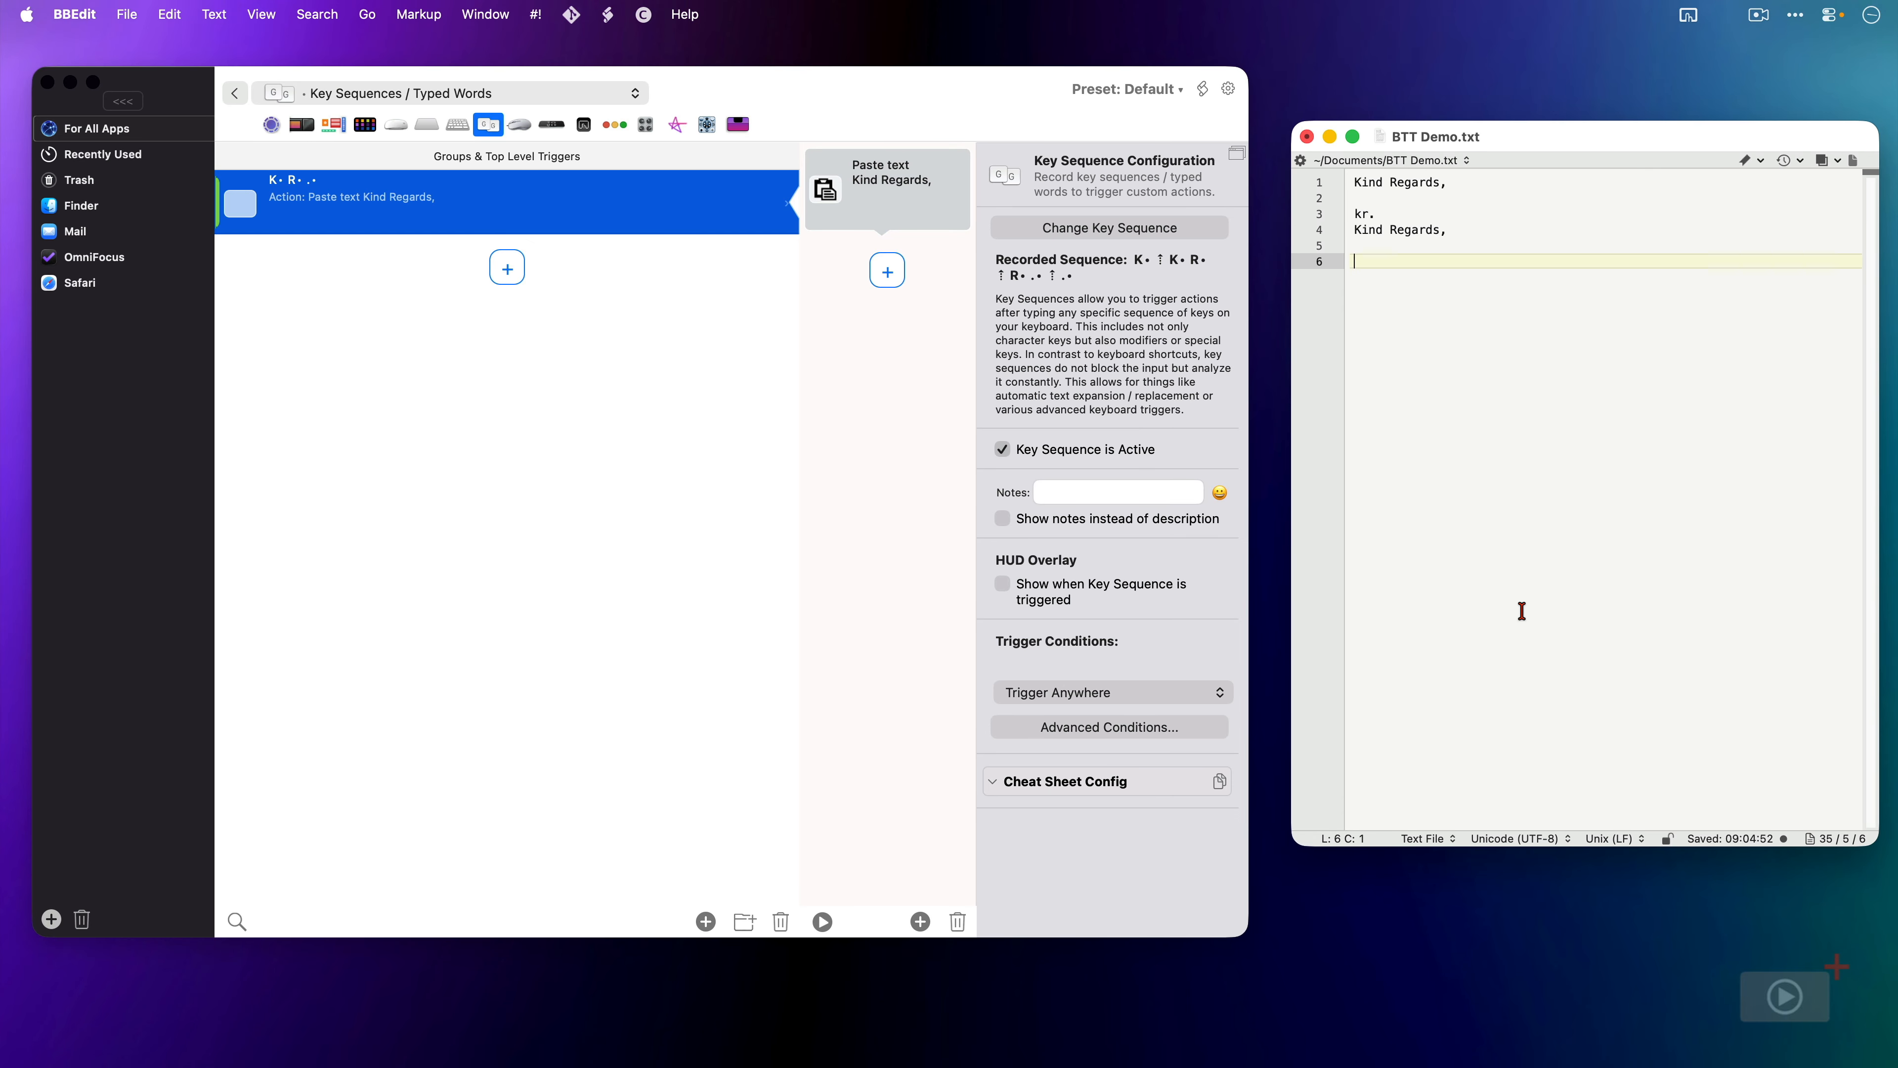
text(kr.)
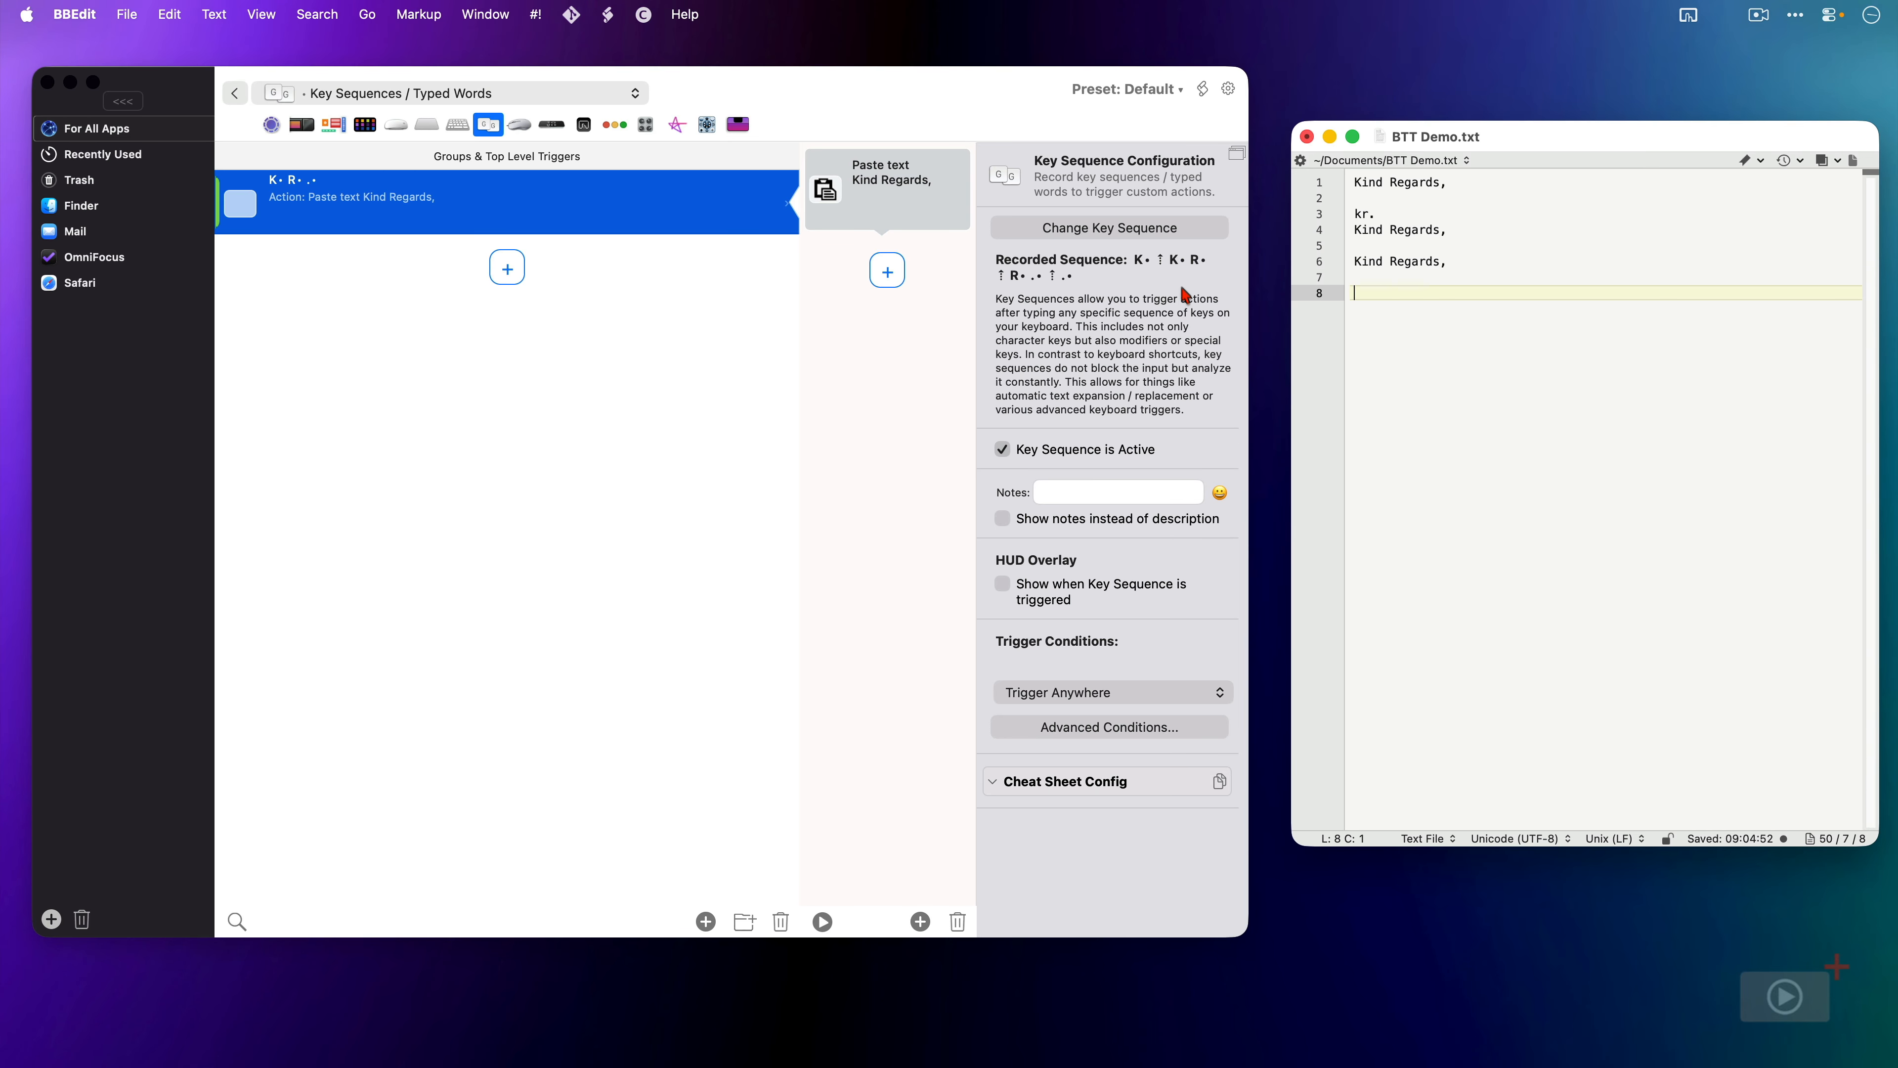
click(1166, 241)
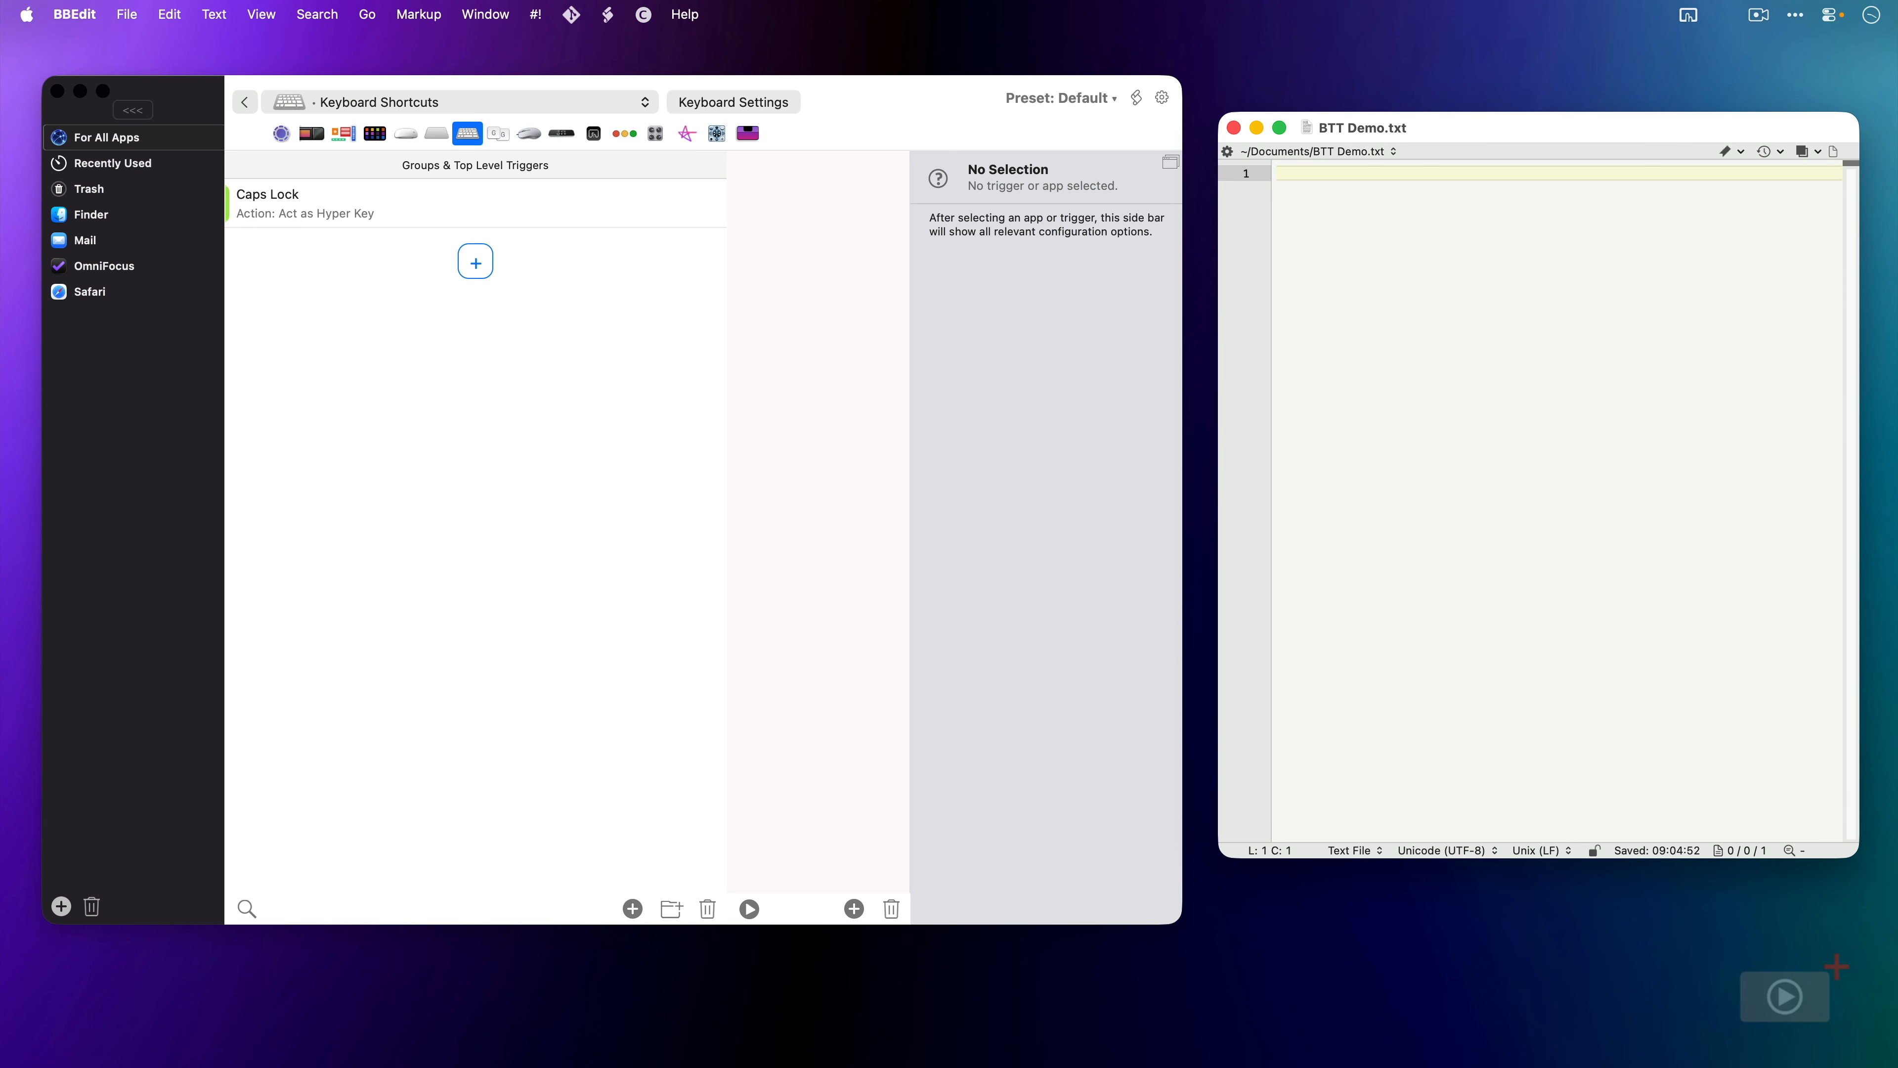
- Write "this is all lower case" in the empty BTT Demo.txt and start a new line
text(this is all lower case)
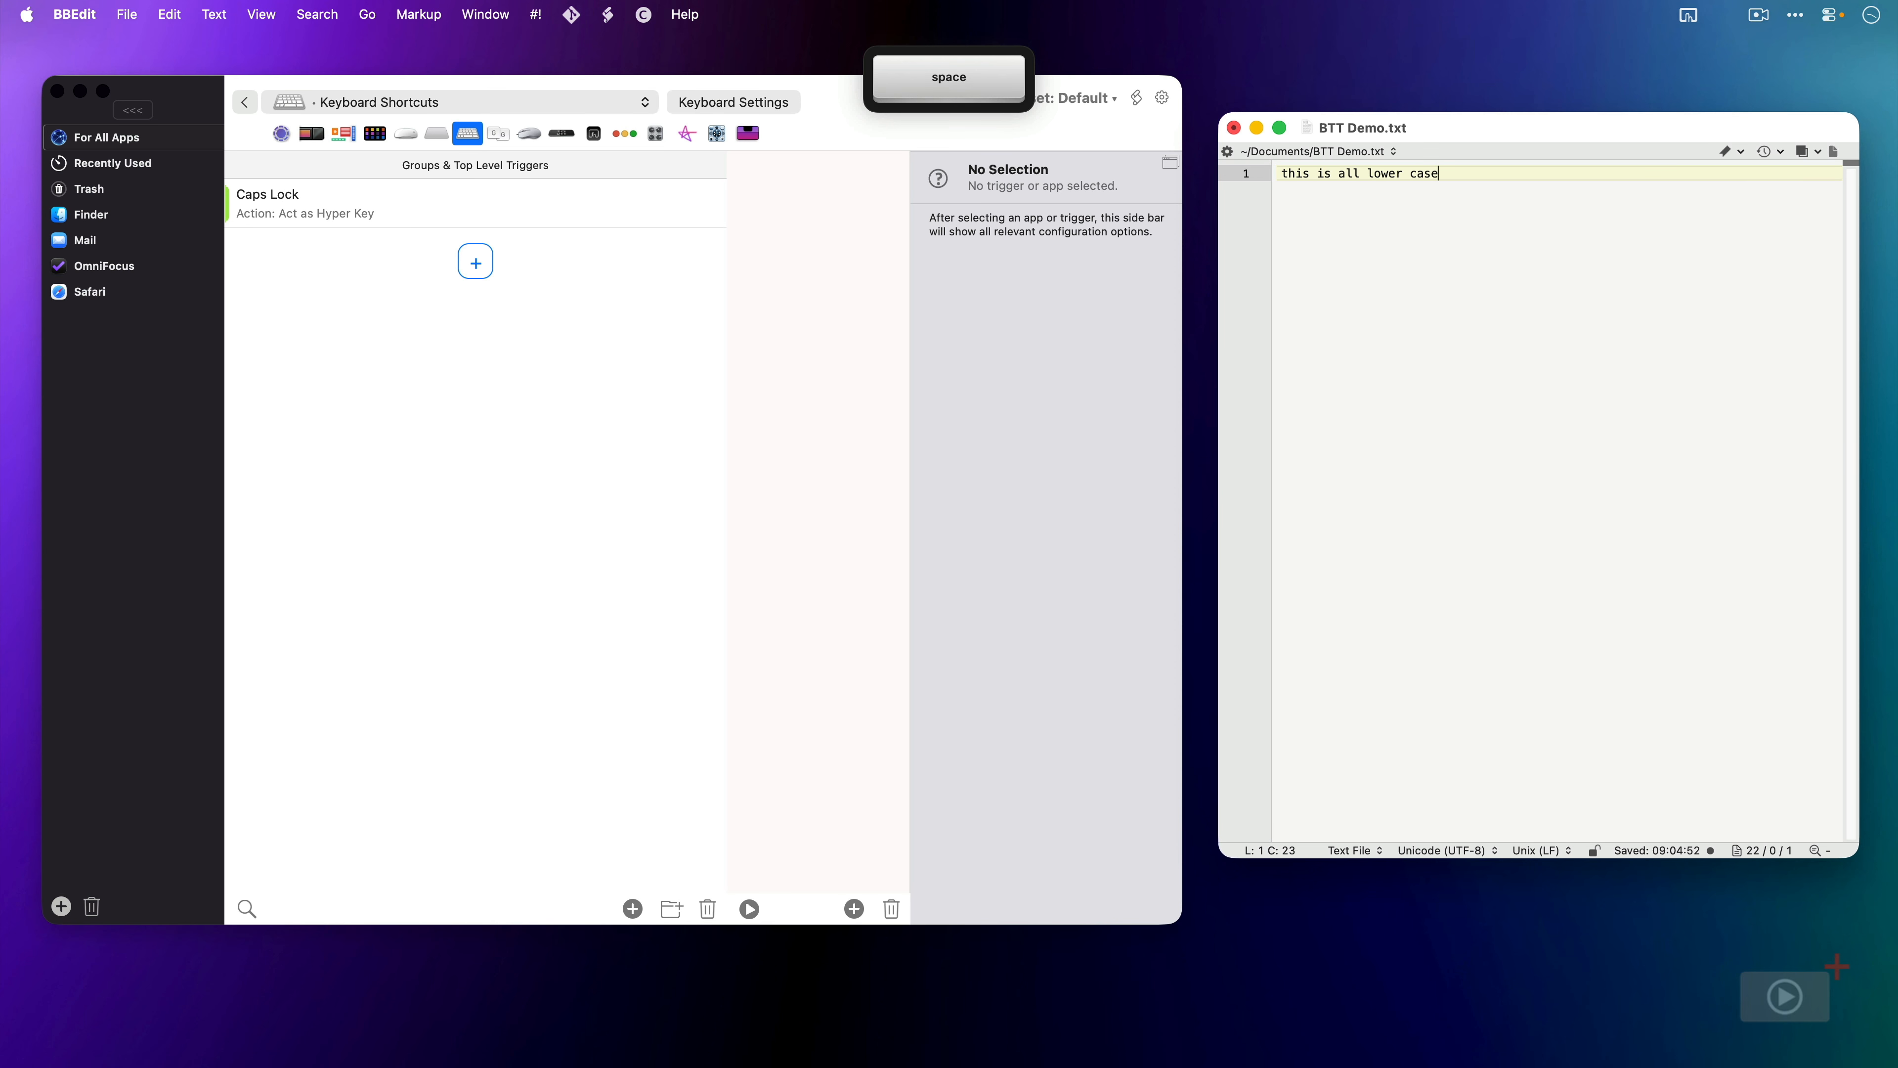
key(Return)
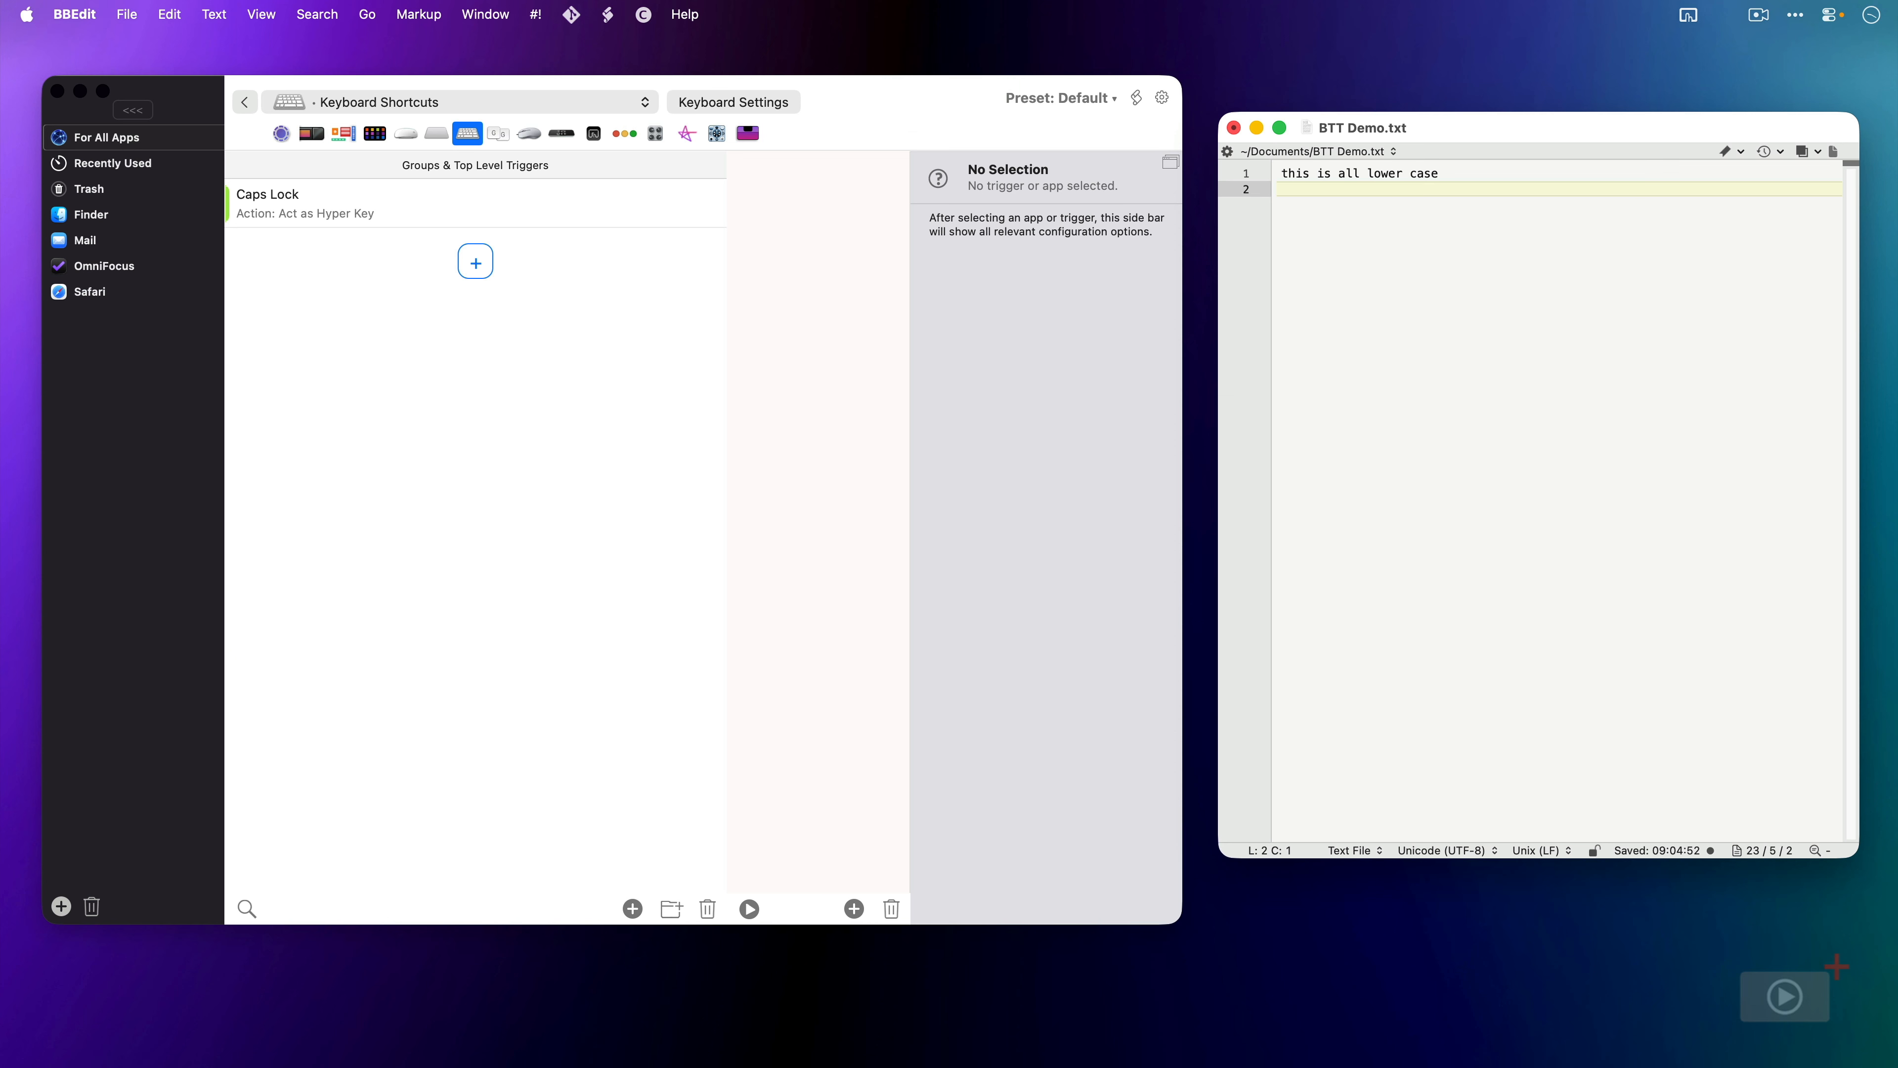
- Switch BetterTouchTool's trigger type from Keyboard Shortcuts to Key Sequences / Typed Words
click(552, 102)
click(543, 133)
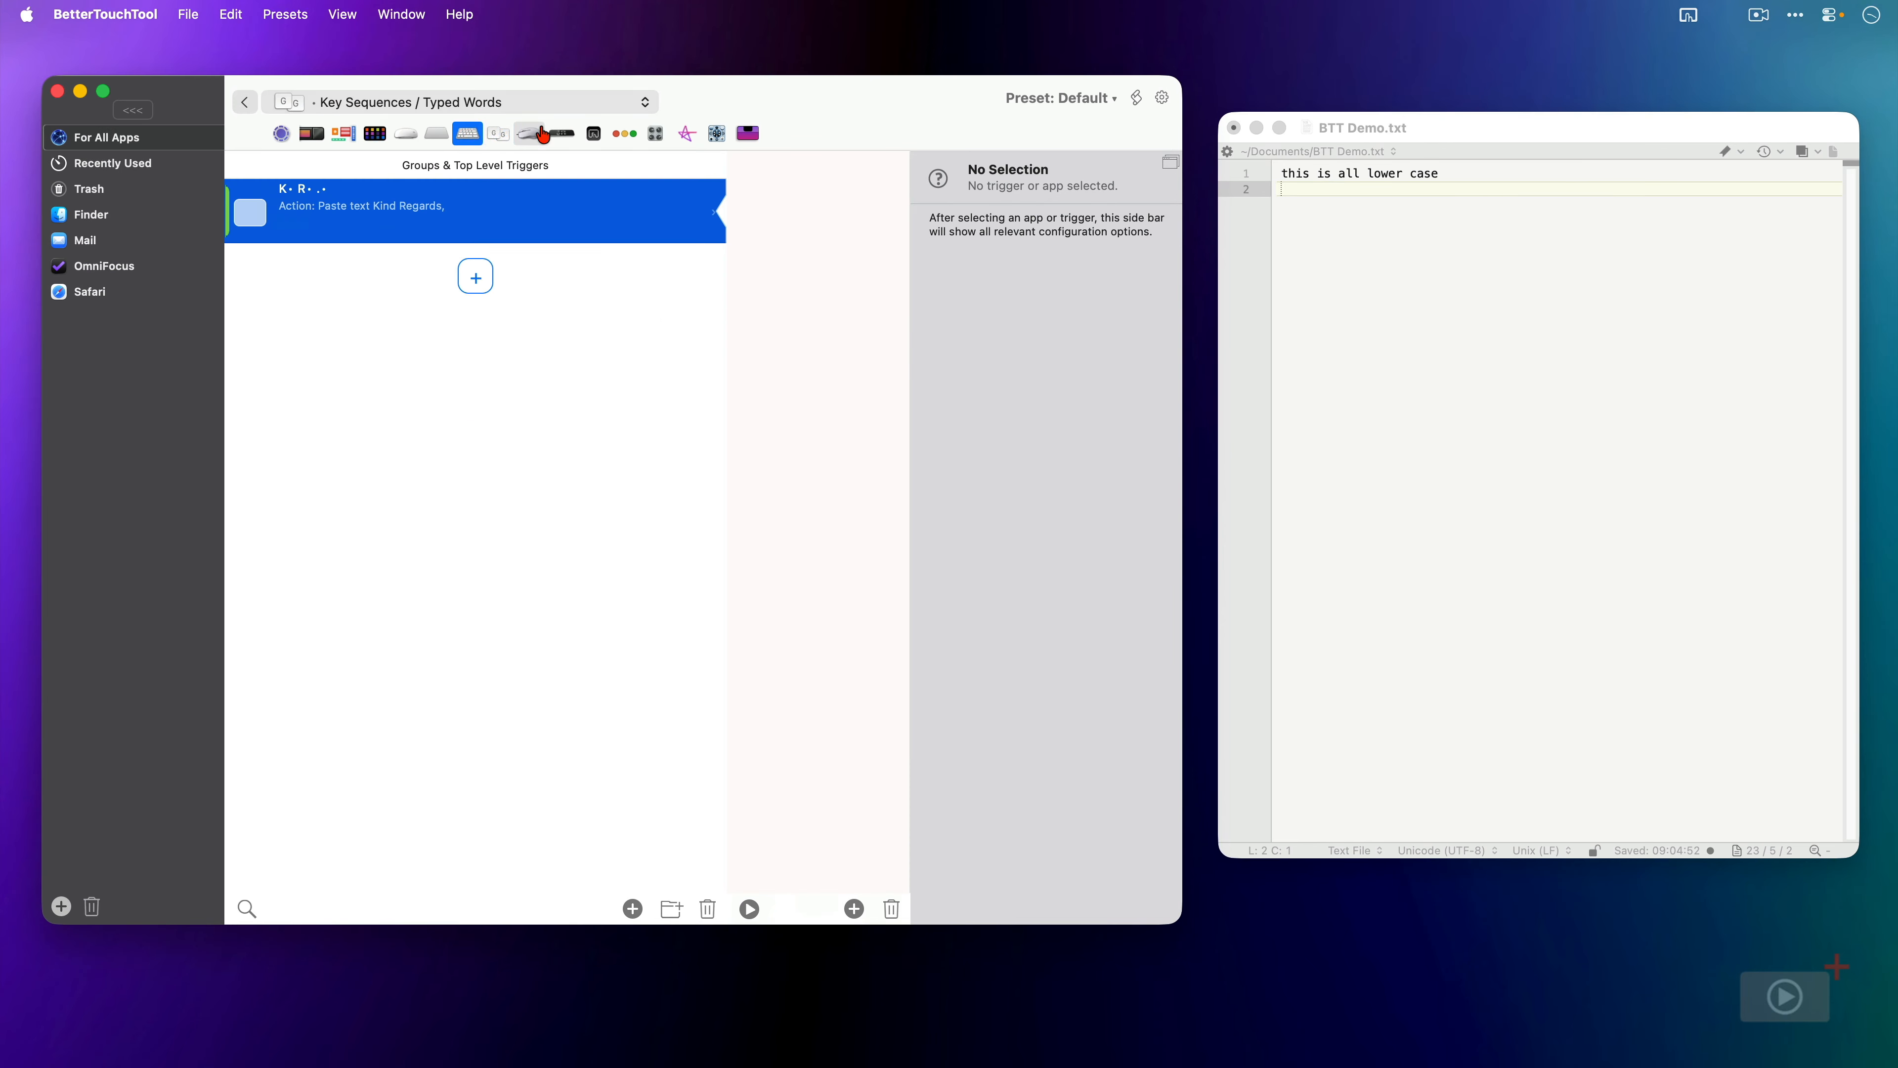
- Add a key sequence trigger recorded as Control, Shift, Option and Command together, performed twice in a row, and save it
click(486, 285)
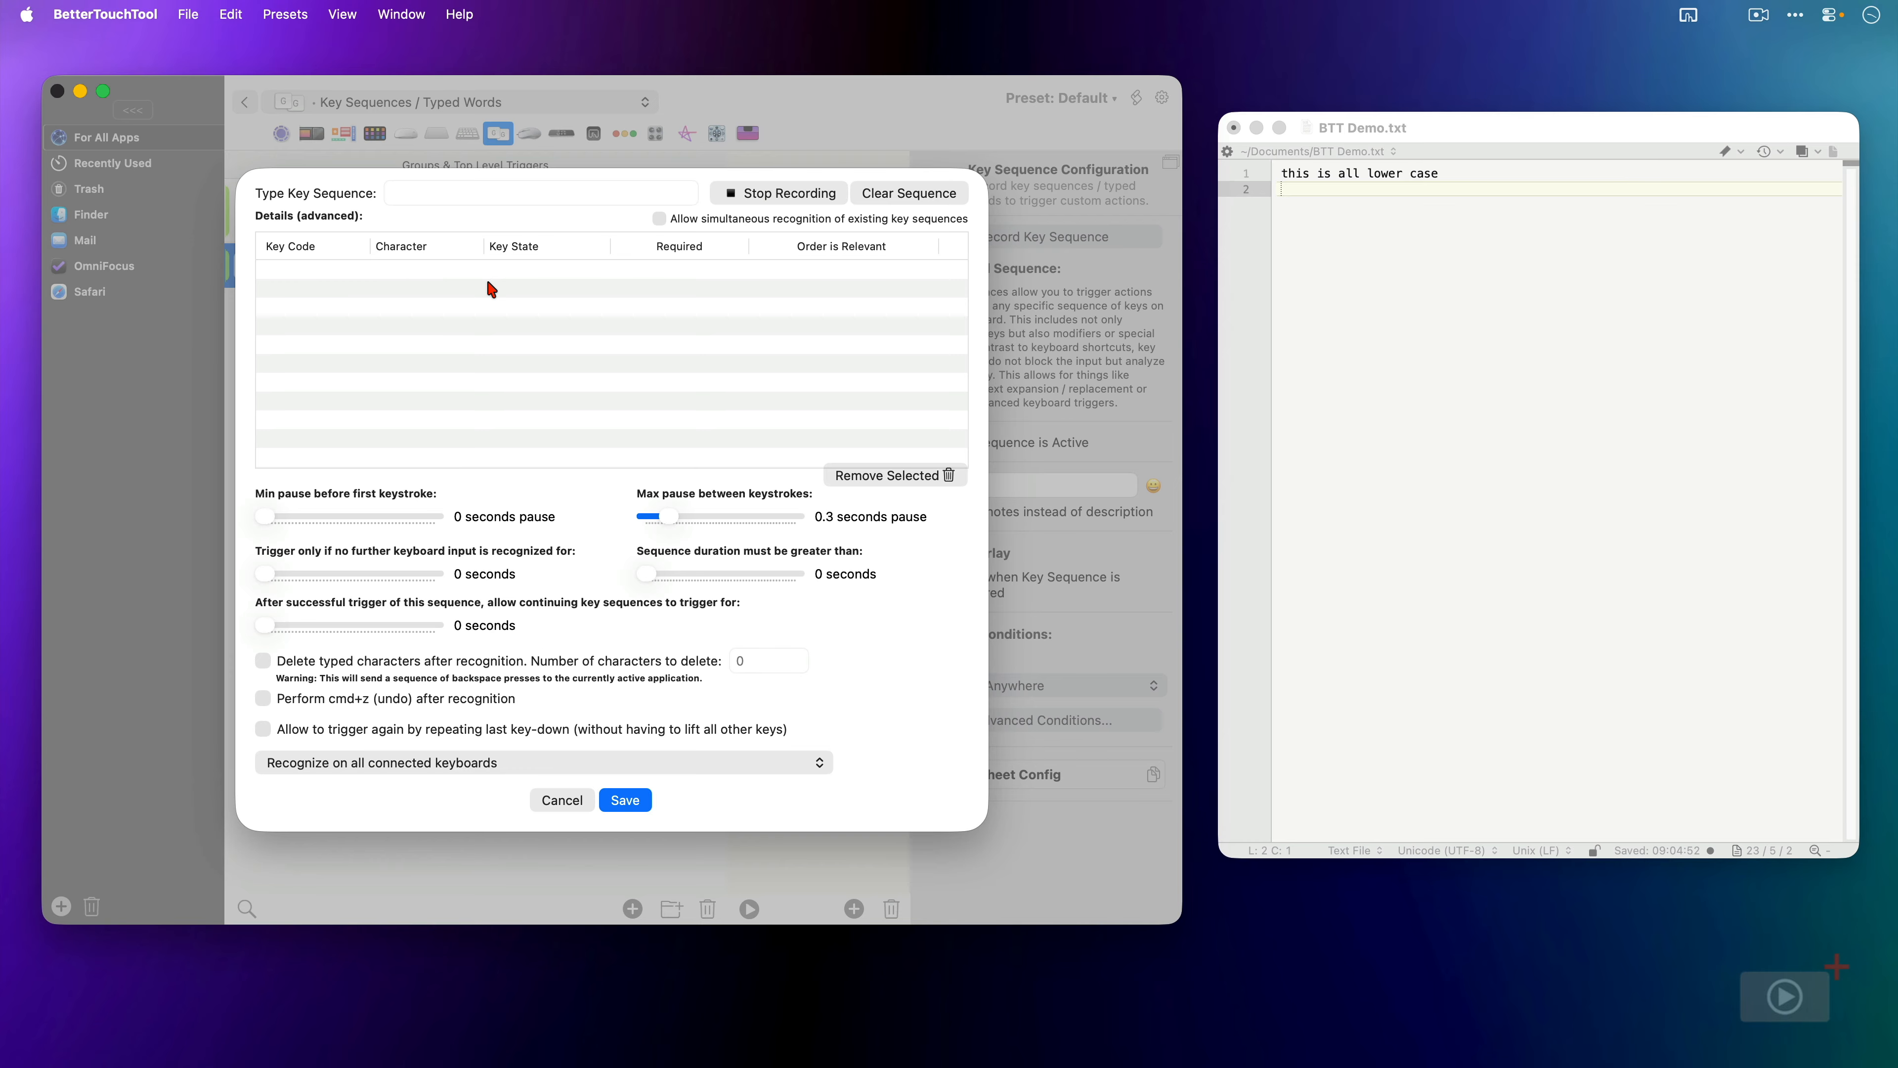
key(ctrl+shift+alt+super)
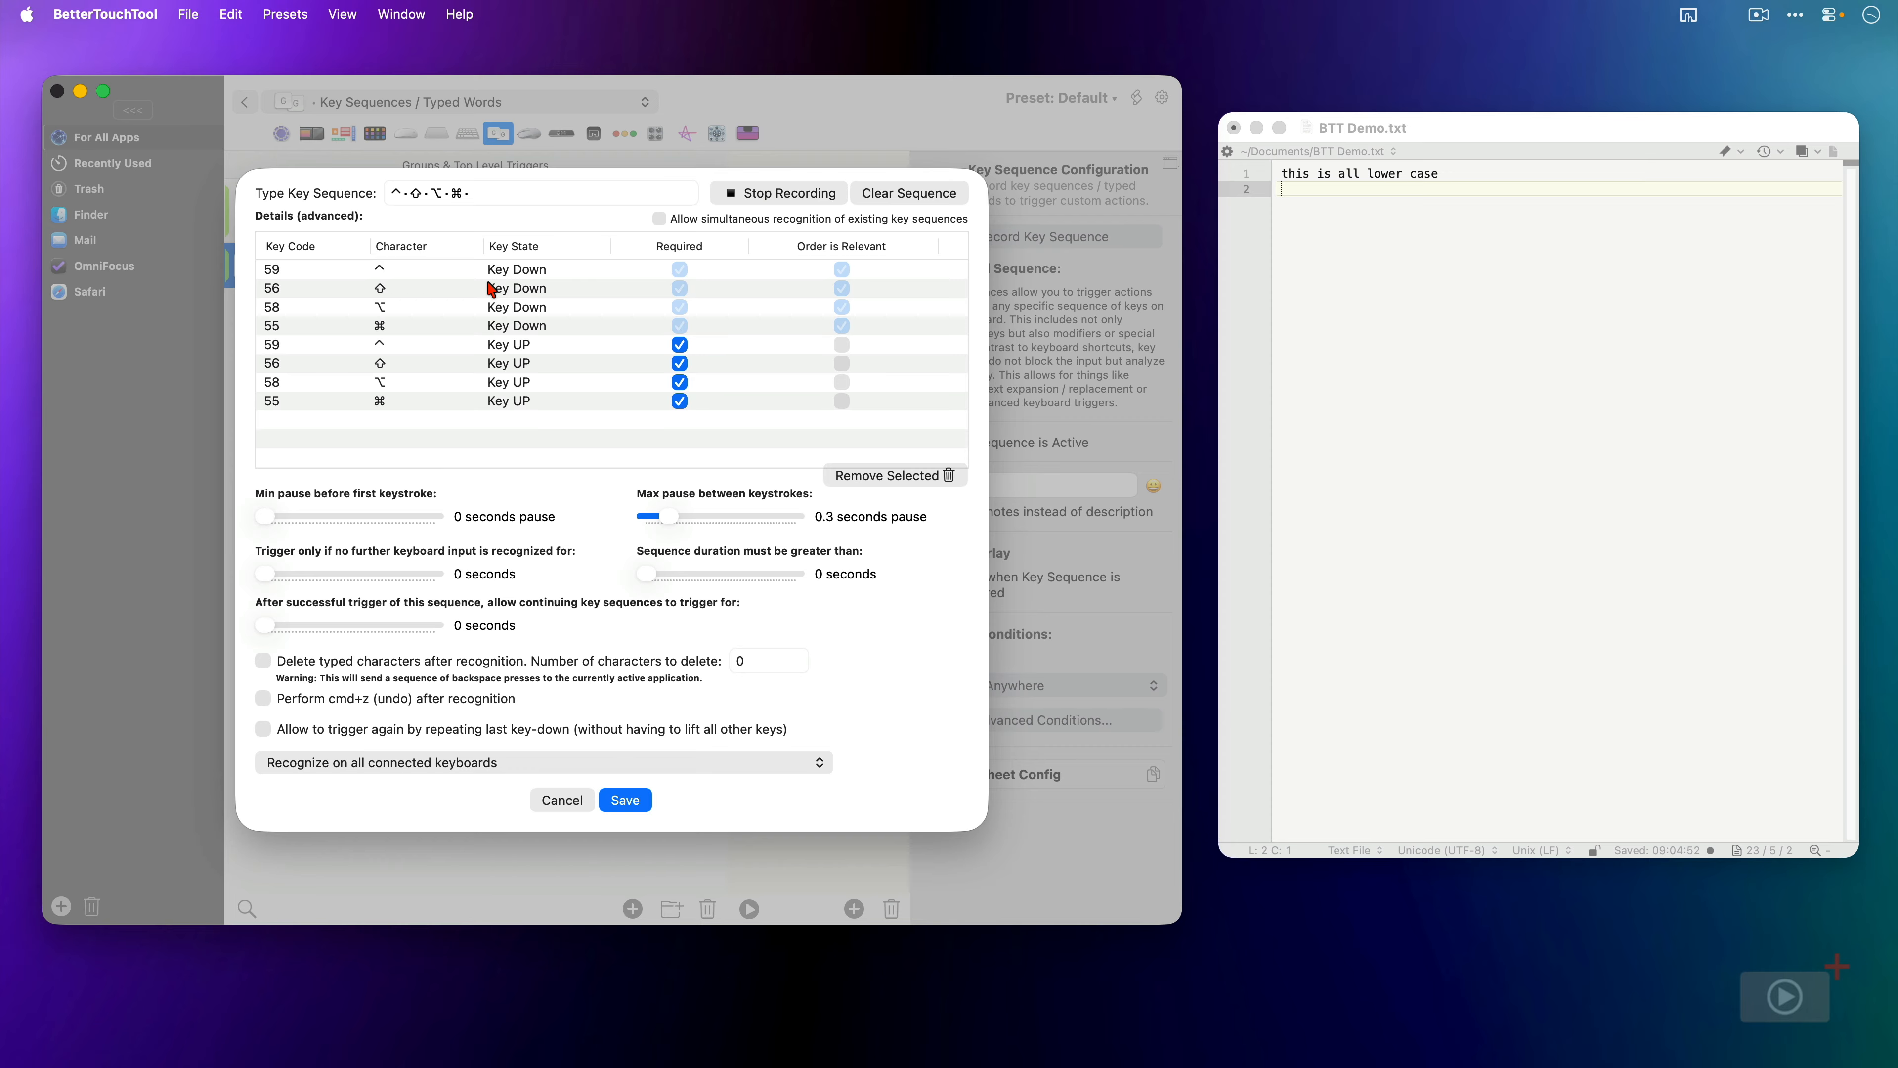
key(ctrl+shift+alt+super)
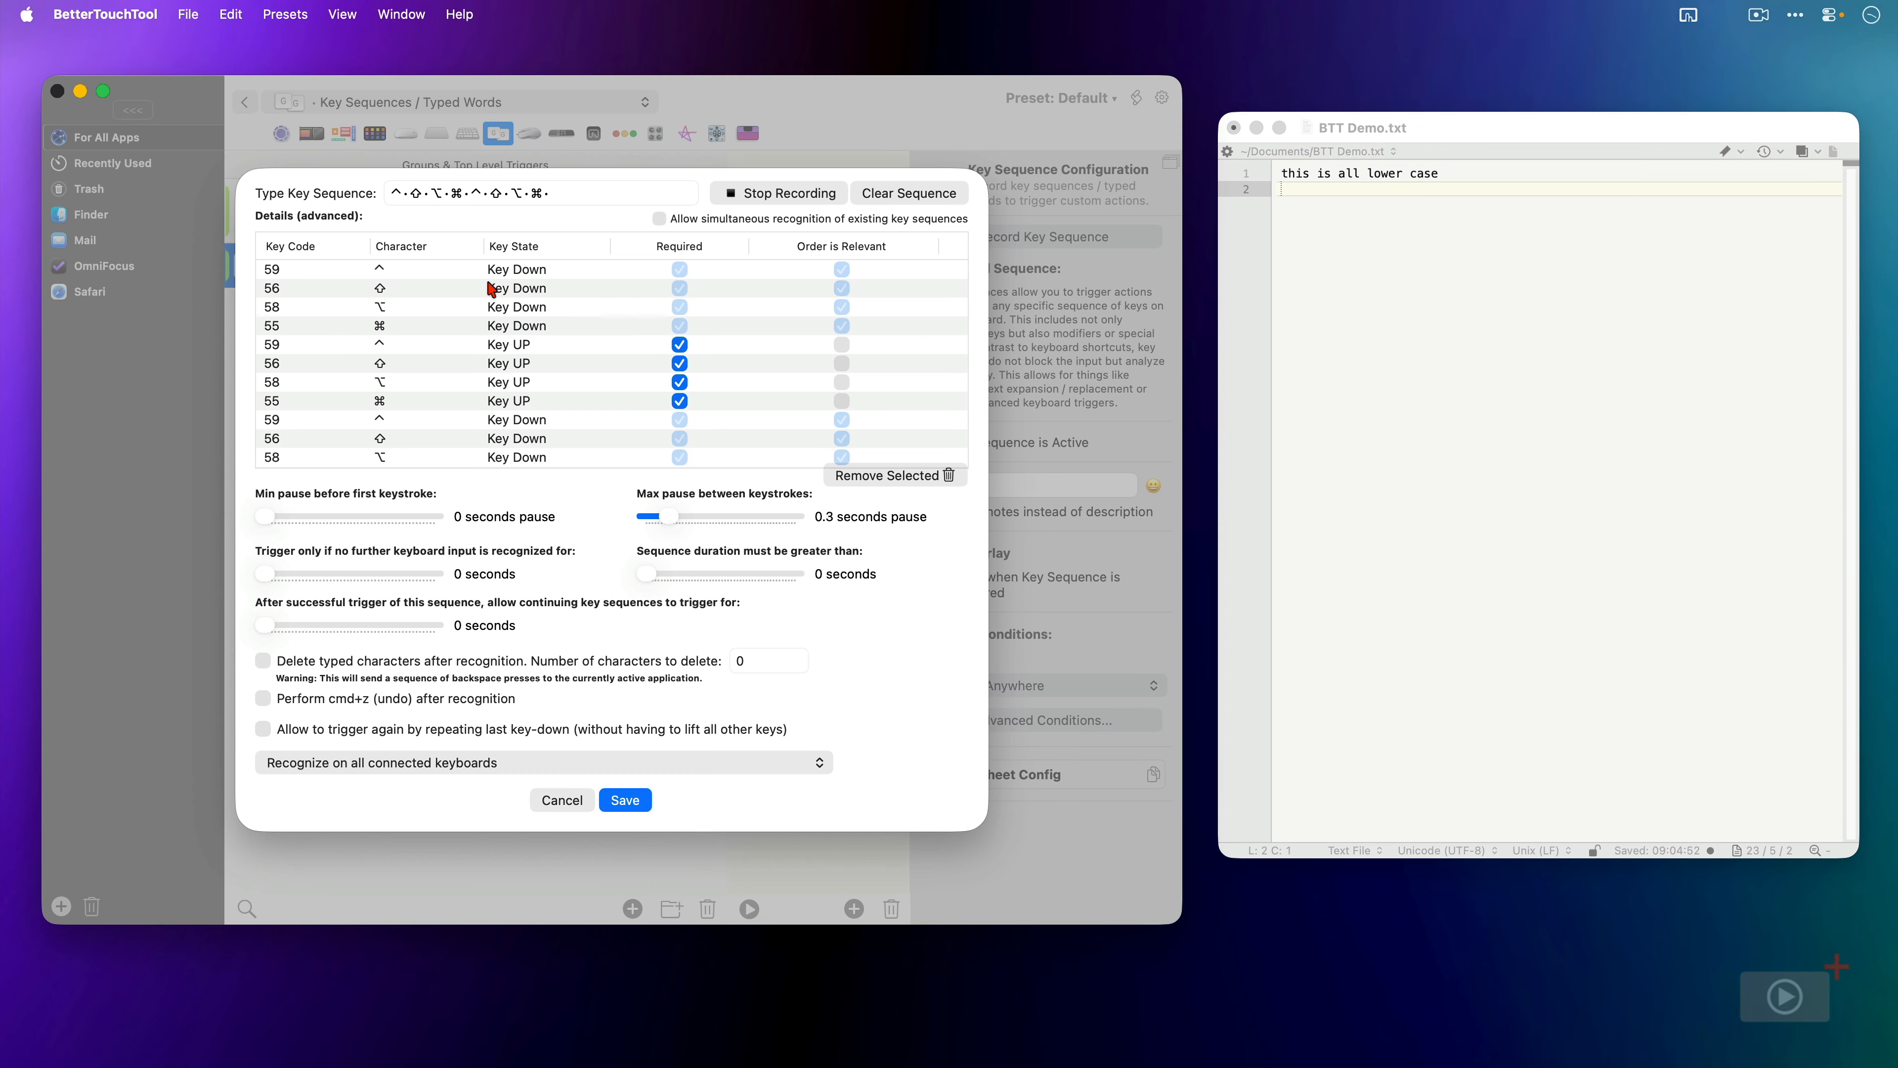
click(759, 197)
click(626, 800)
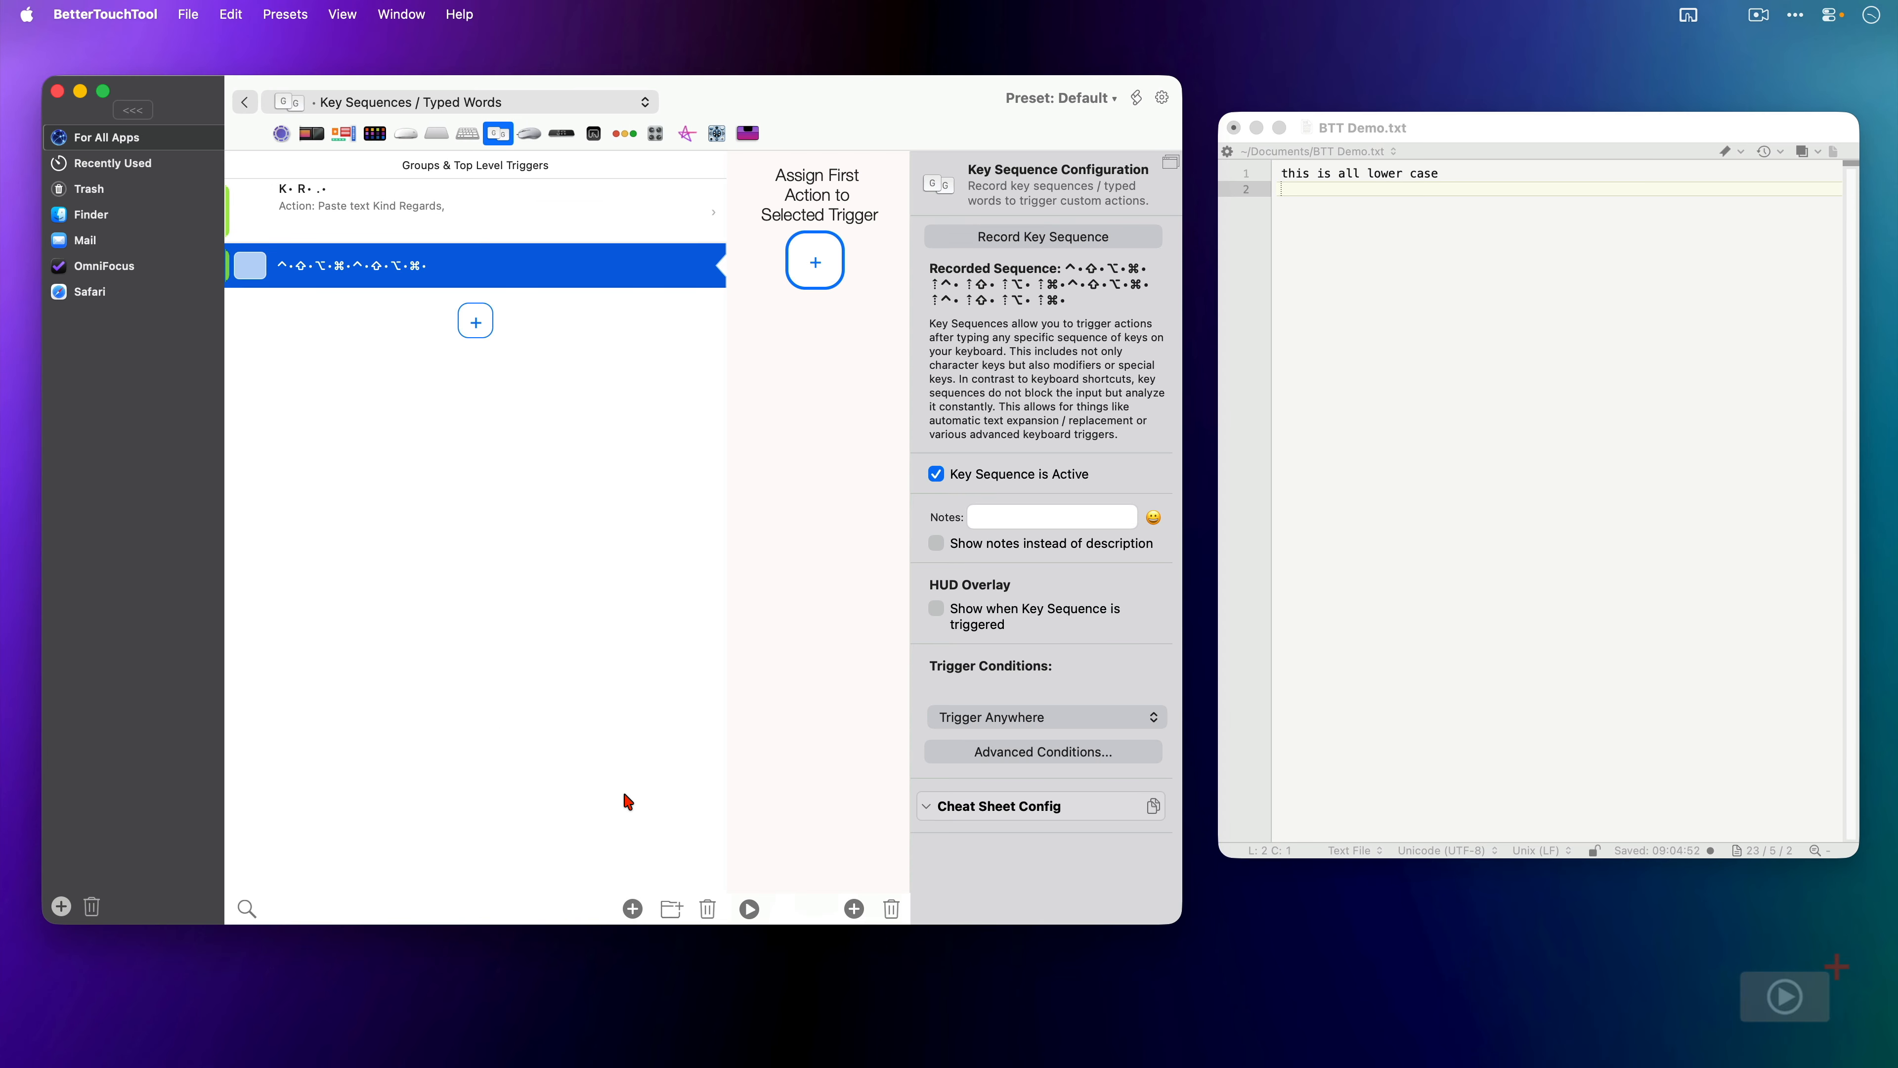
- Assign the Toggle Caps Lock On/Off action to the new modifier-key sequence and save the action
click(815, 263)
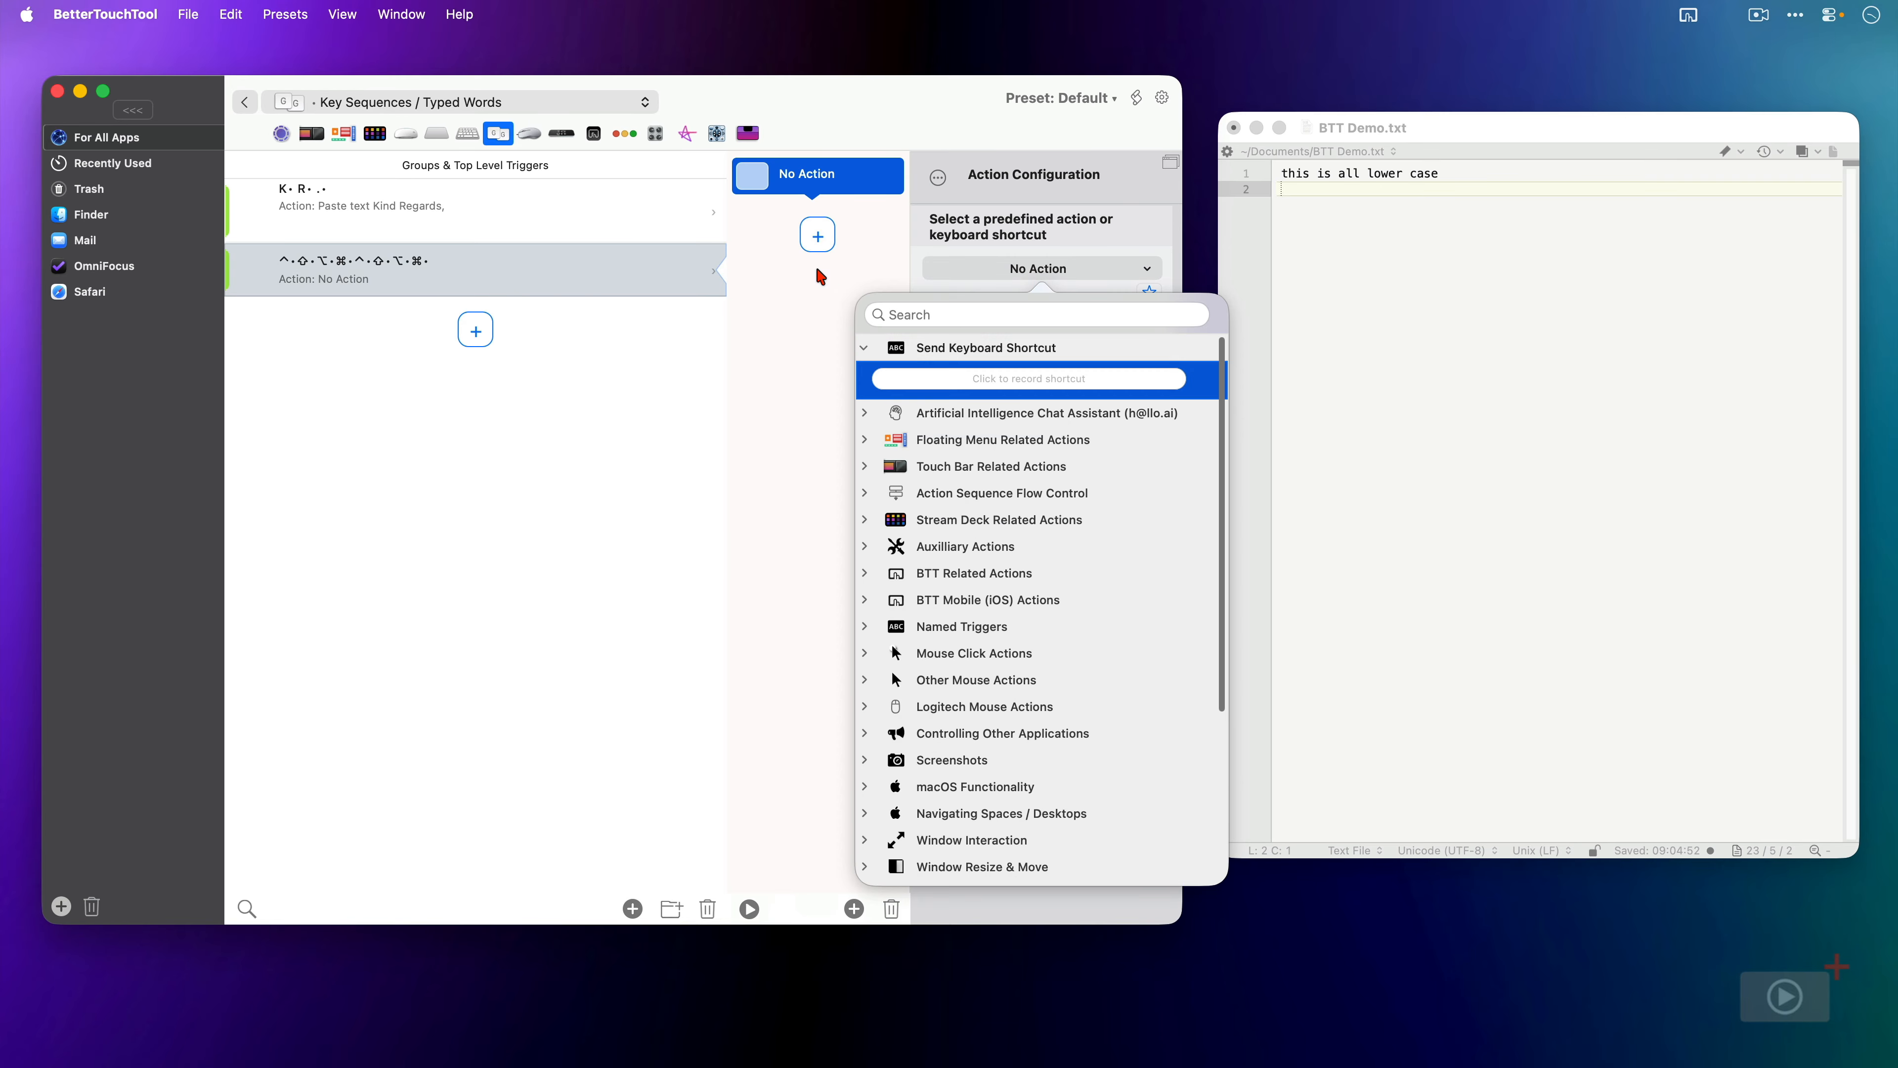
click(952, 314)
text(caps)
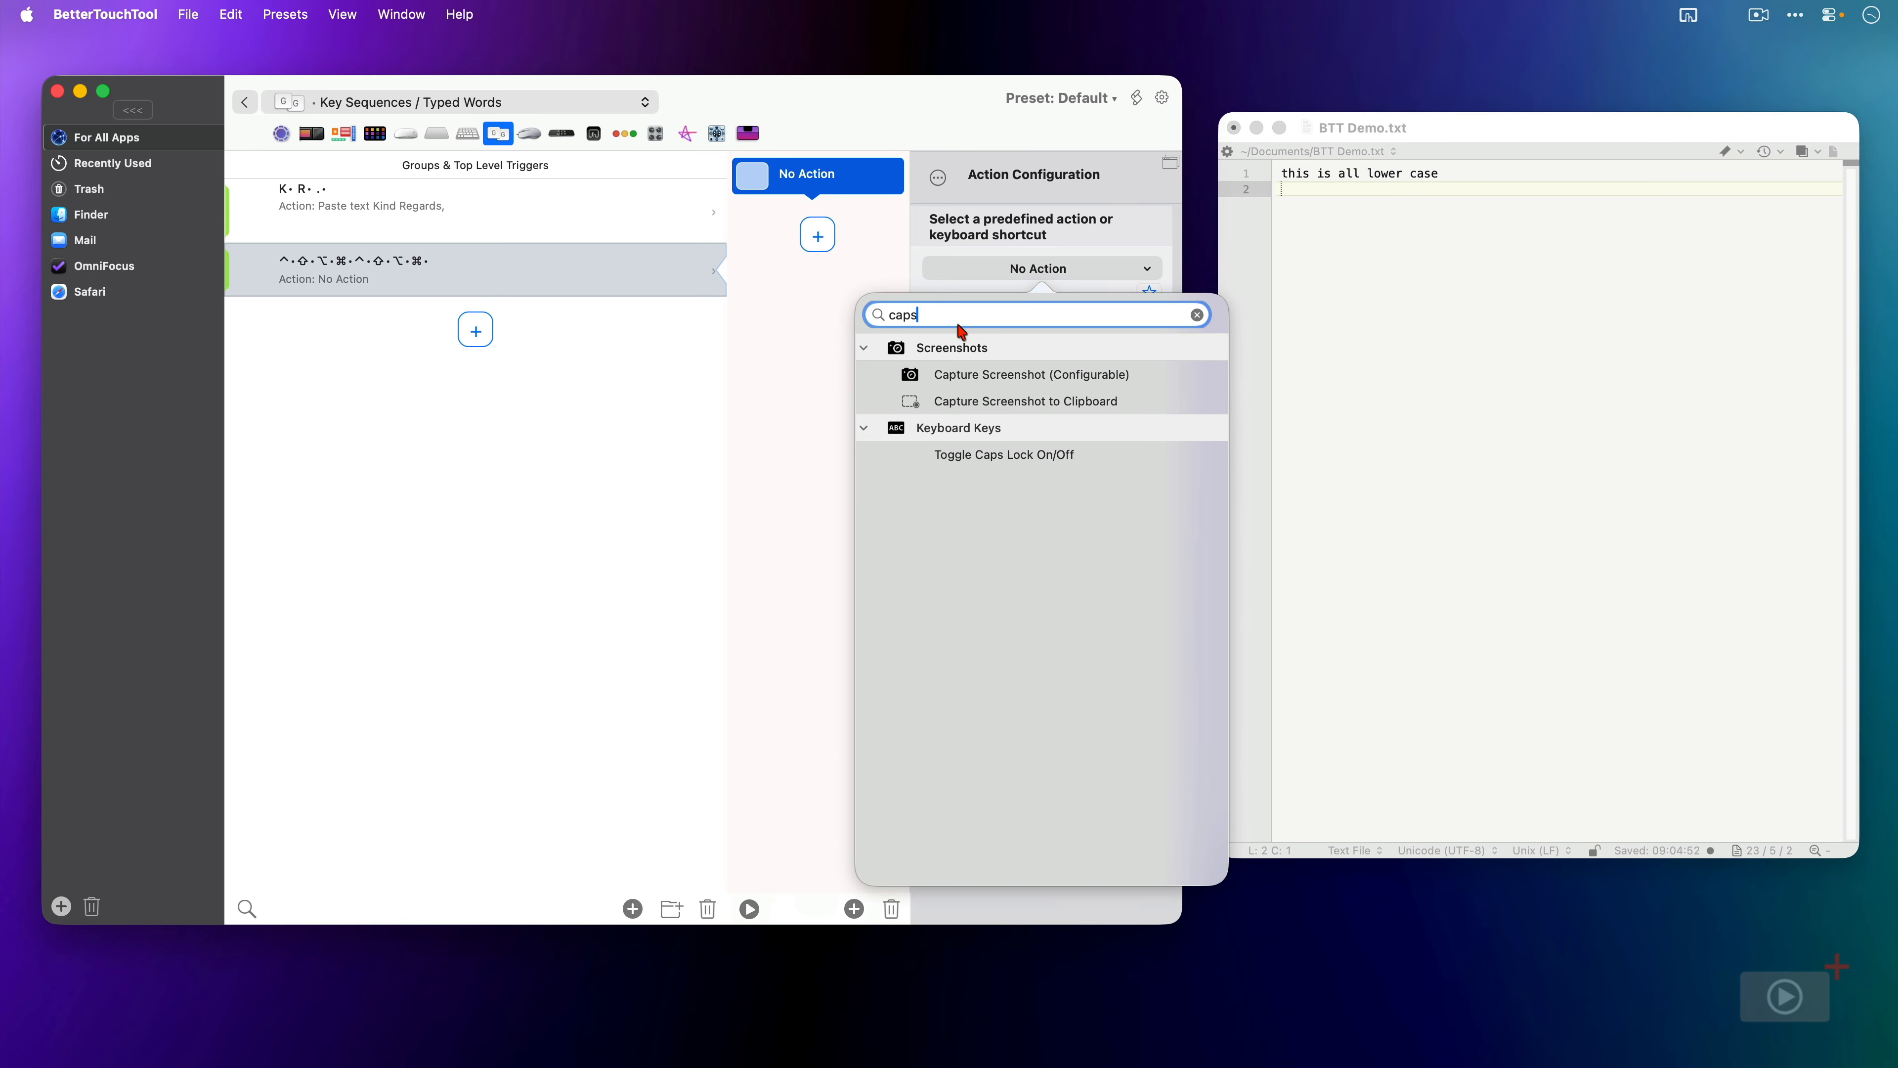
click(1034, 455)
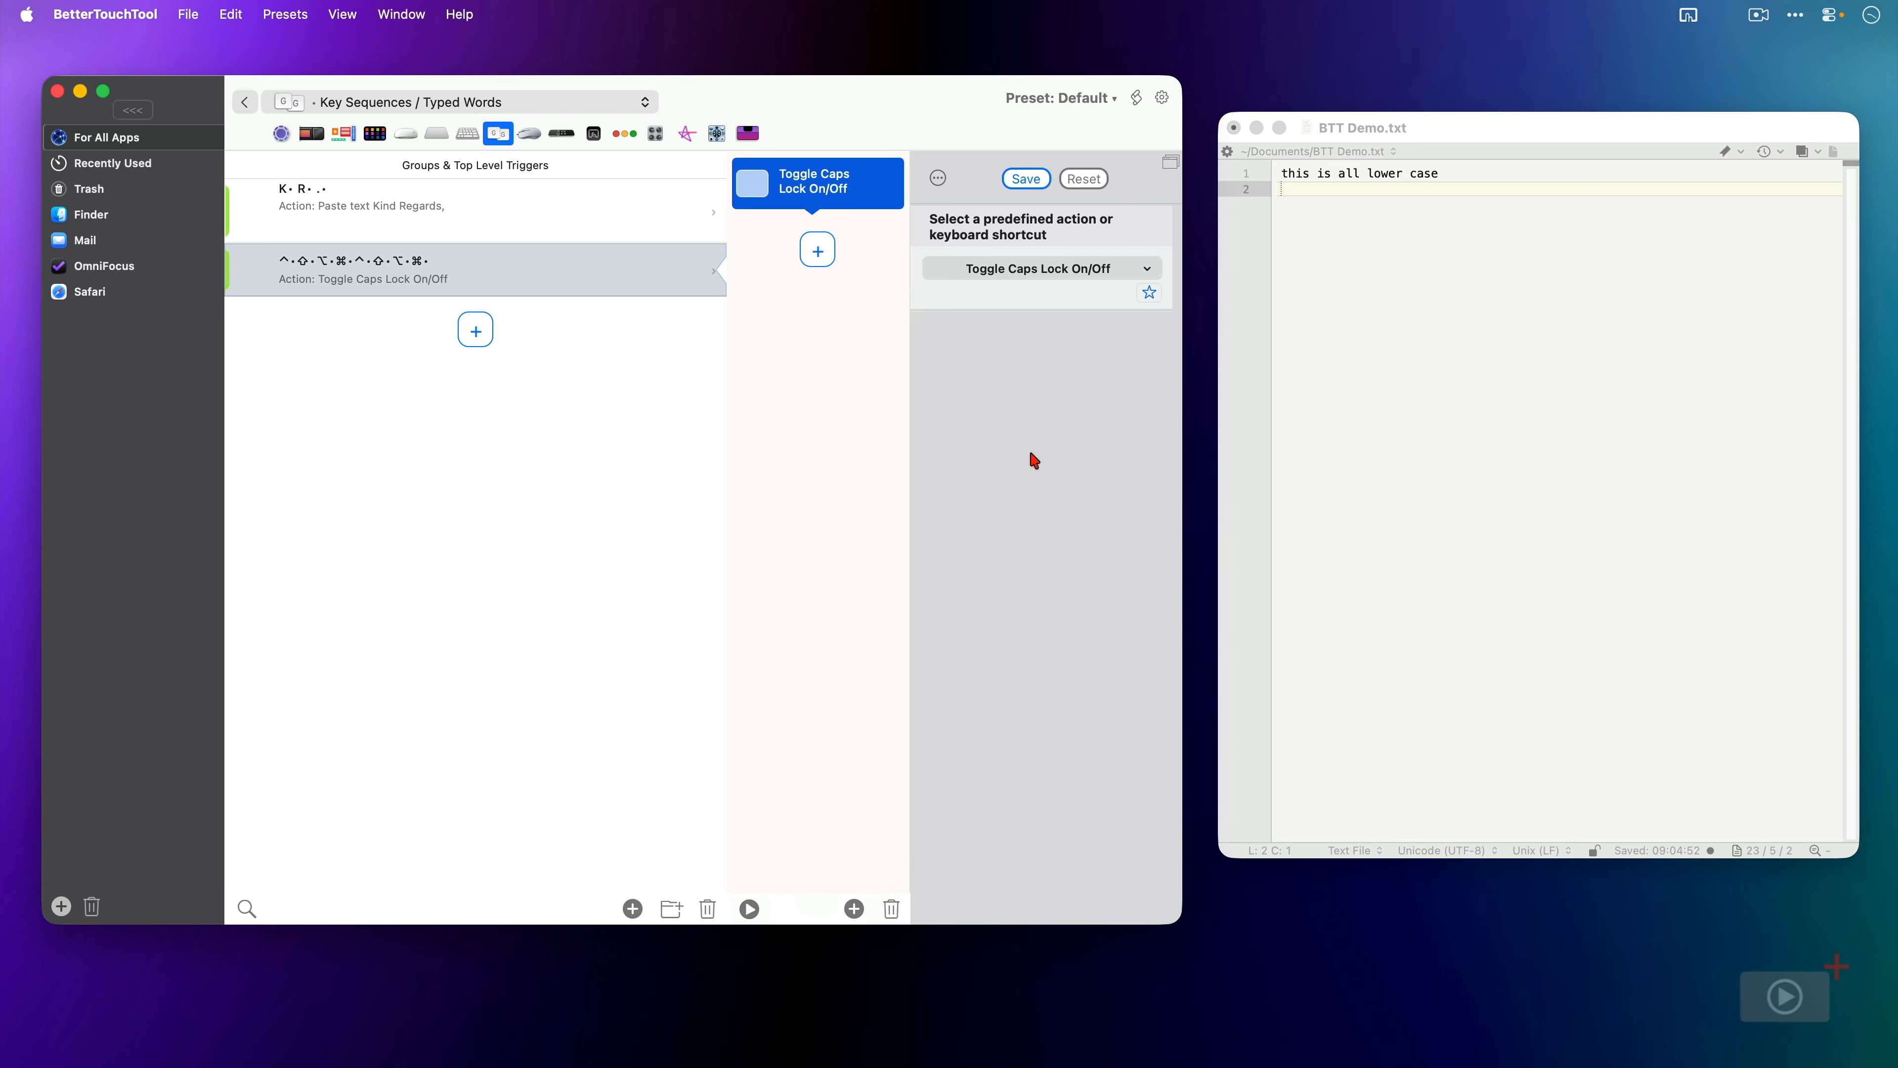
click(1038, 185)
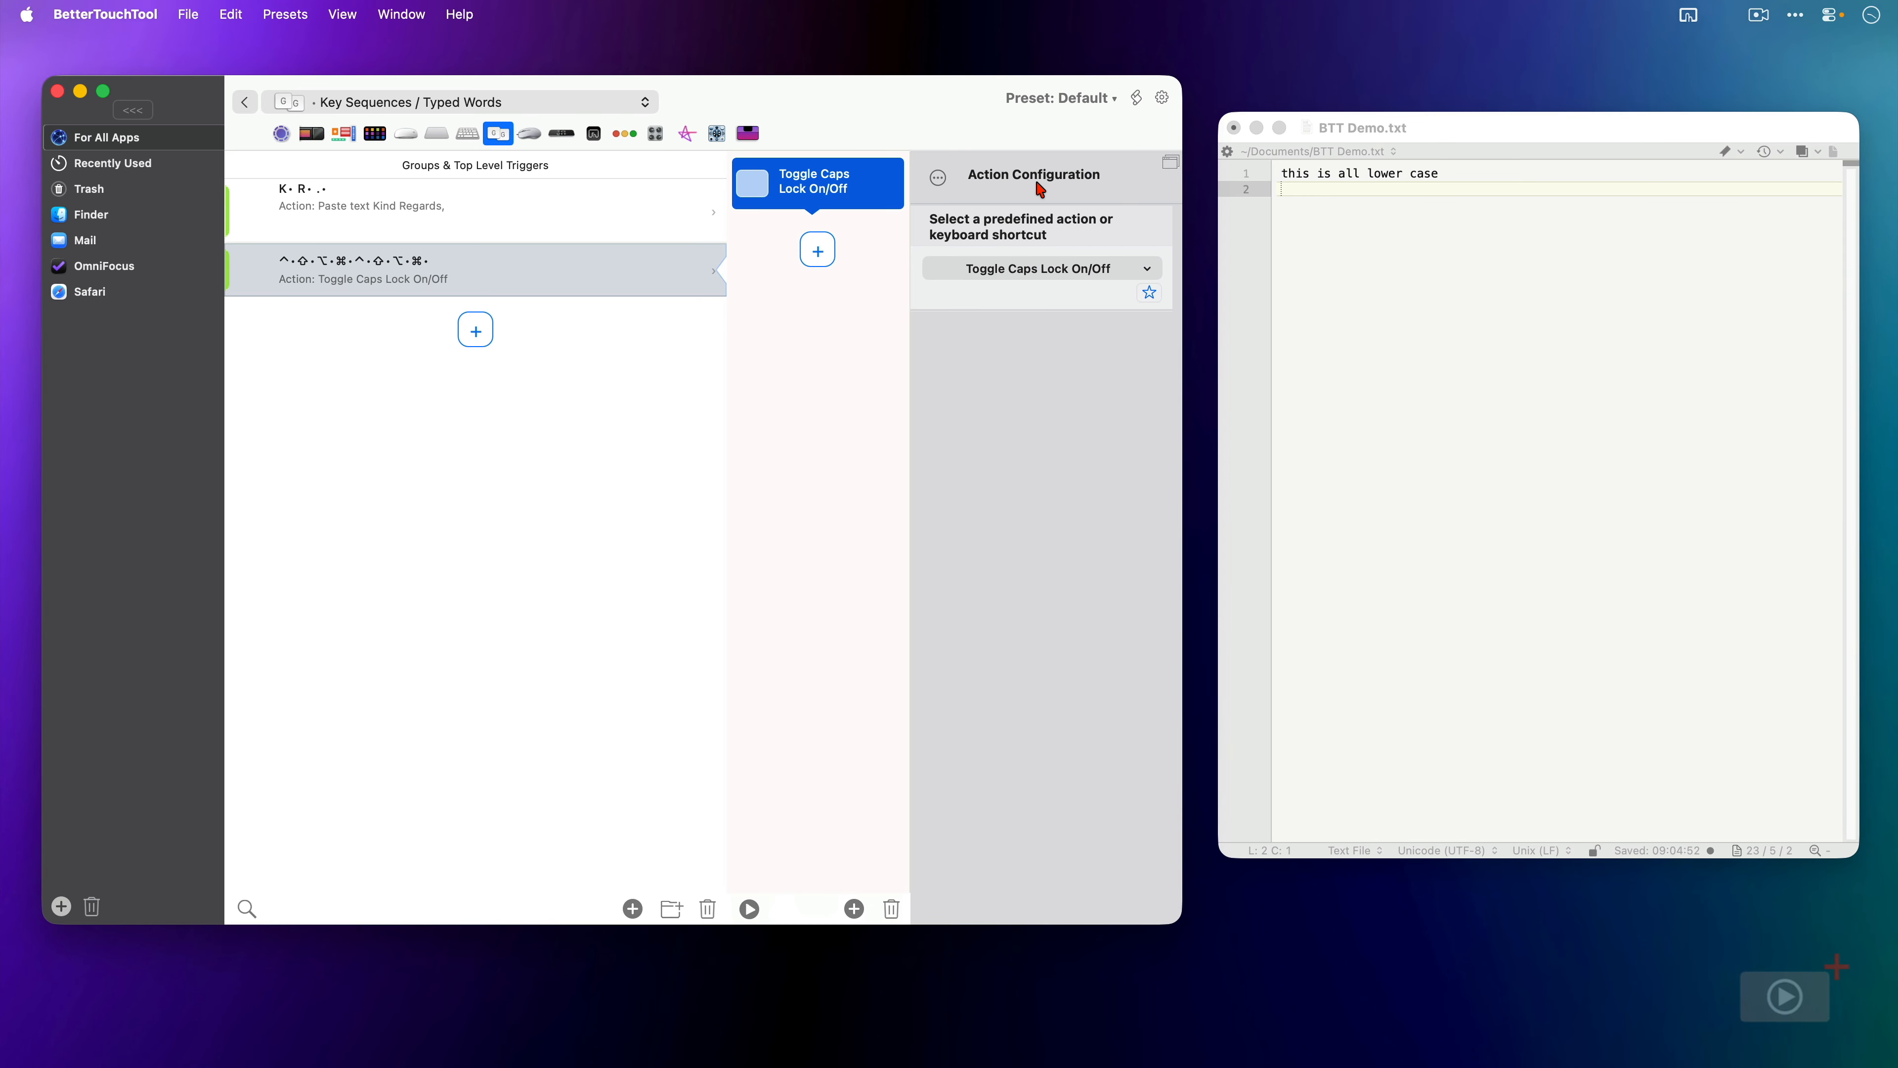
- Test the caps lock sequence in BBEdit by triggering it on line 2 and writing "NOT ANY MORE"
click(1368, 236)
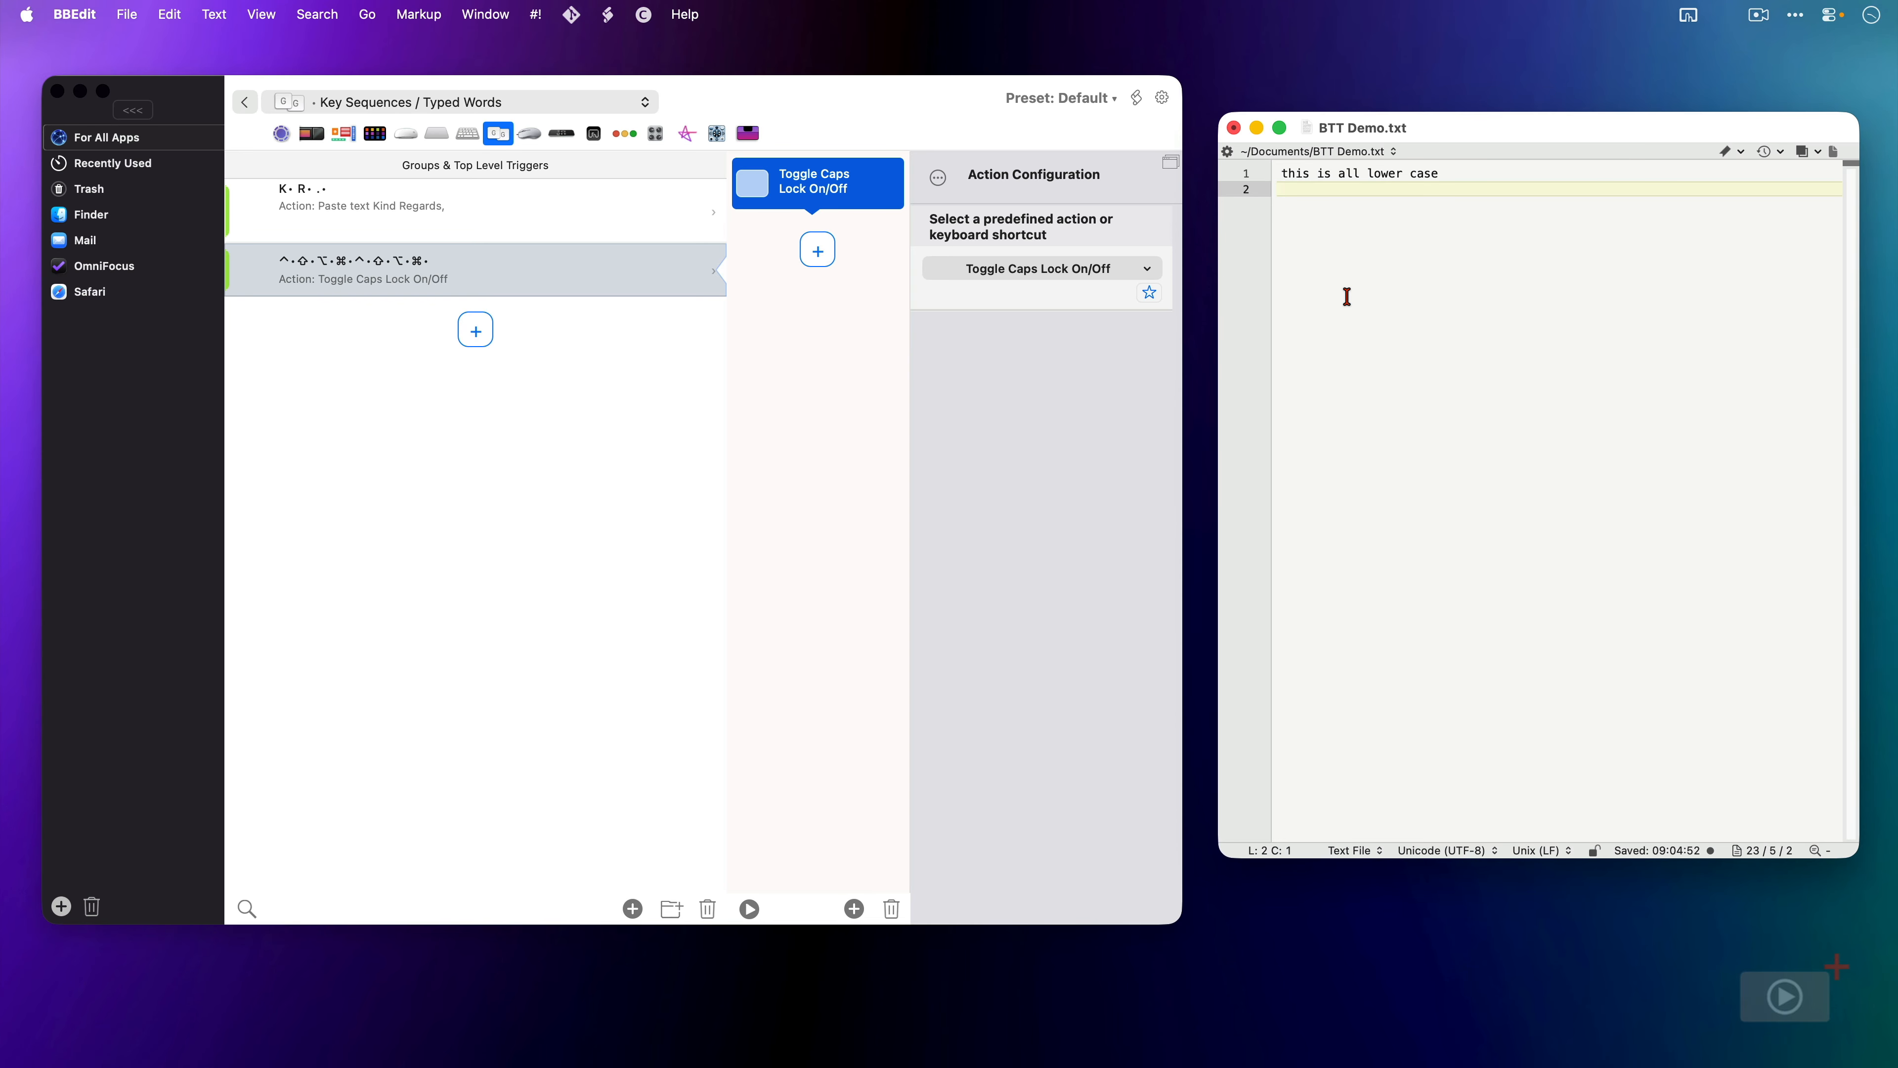
key(ctrl+alt+shift+super)
key(ctrl+alt+shift+super)
text(NOT ANY )
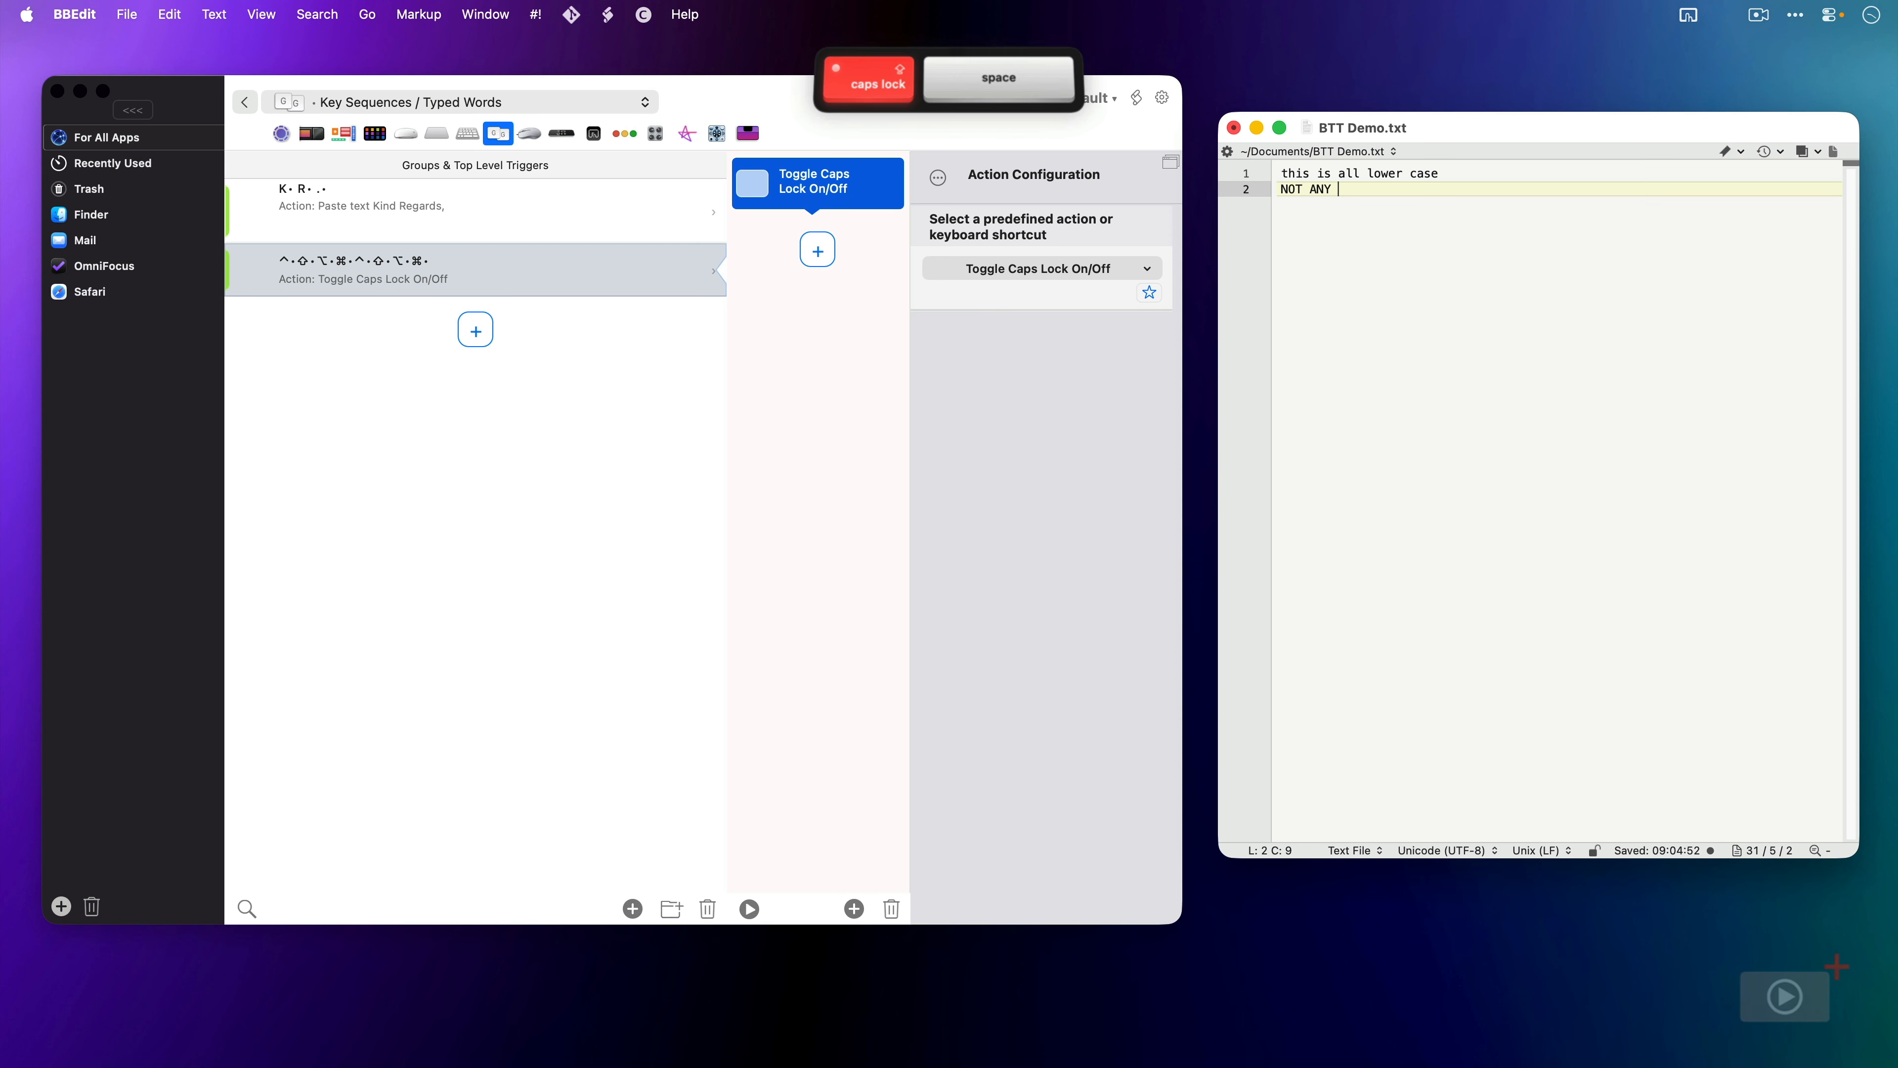
text(MORE)
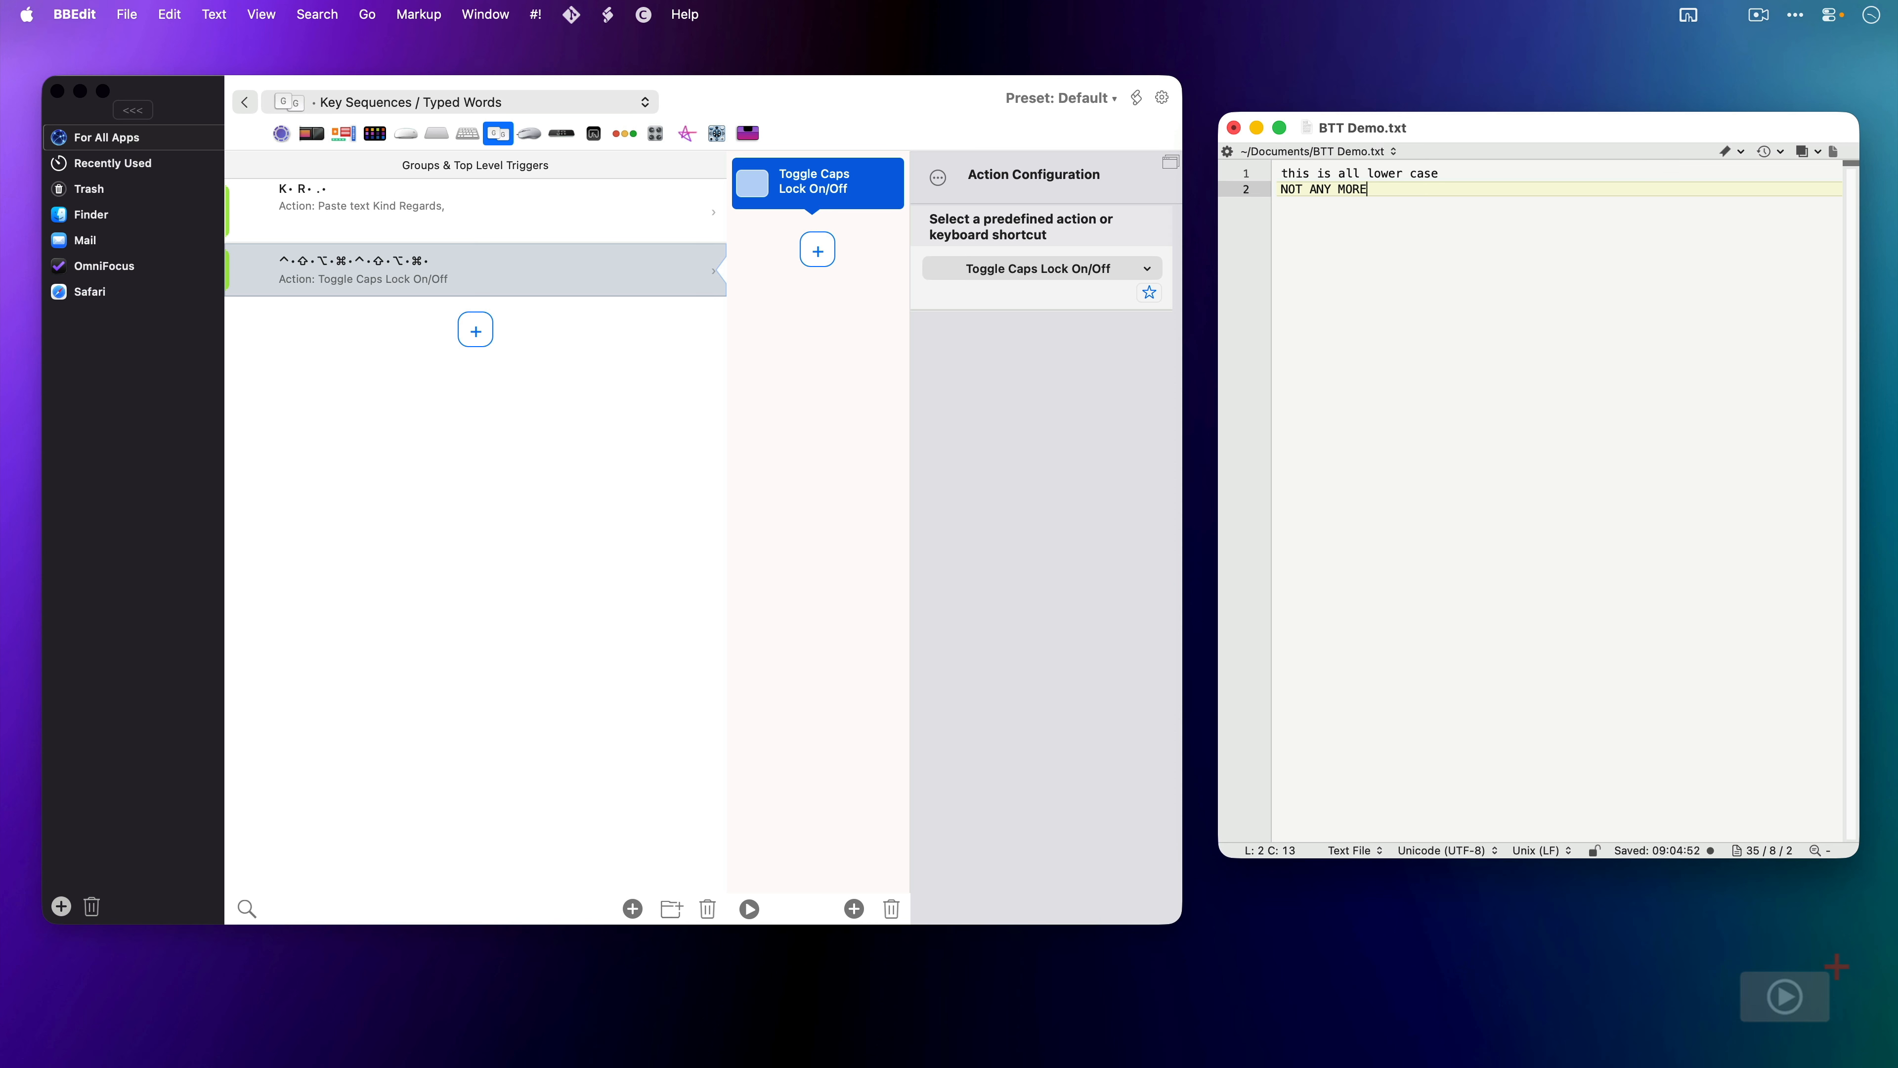
- Start a new line with caps lock off and write "back to lower case"
key(Return)
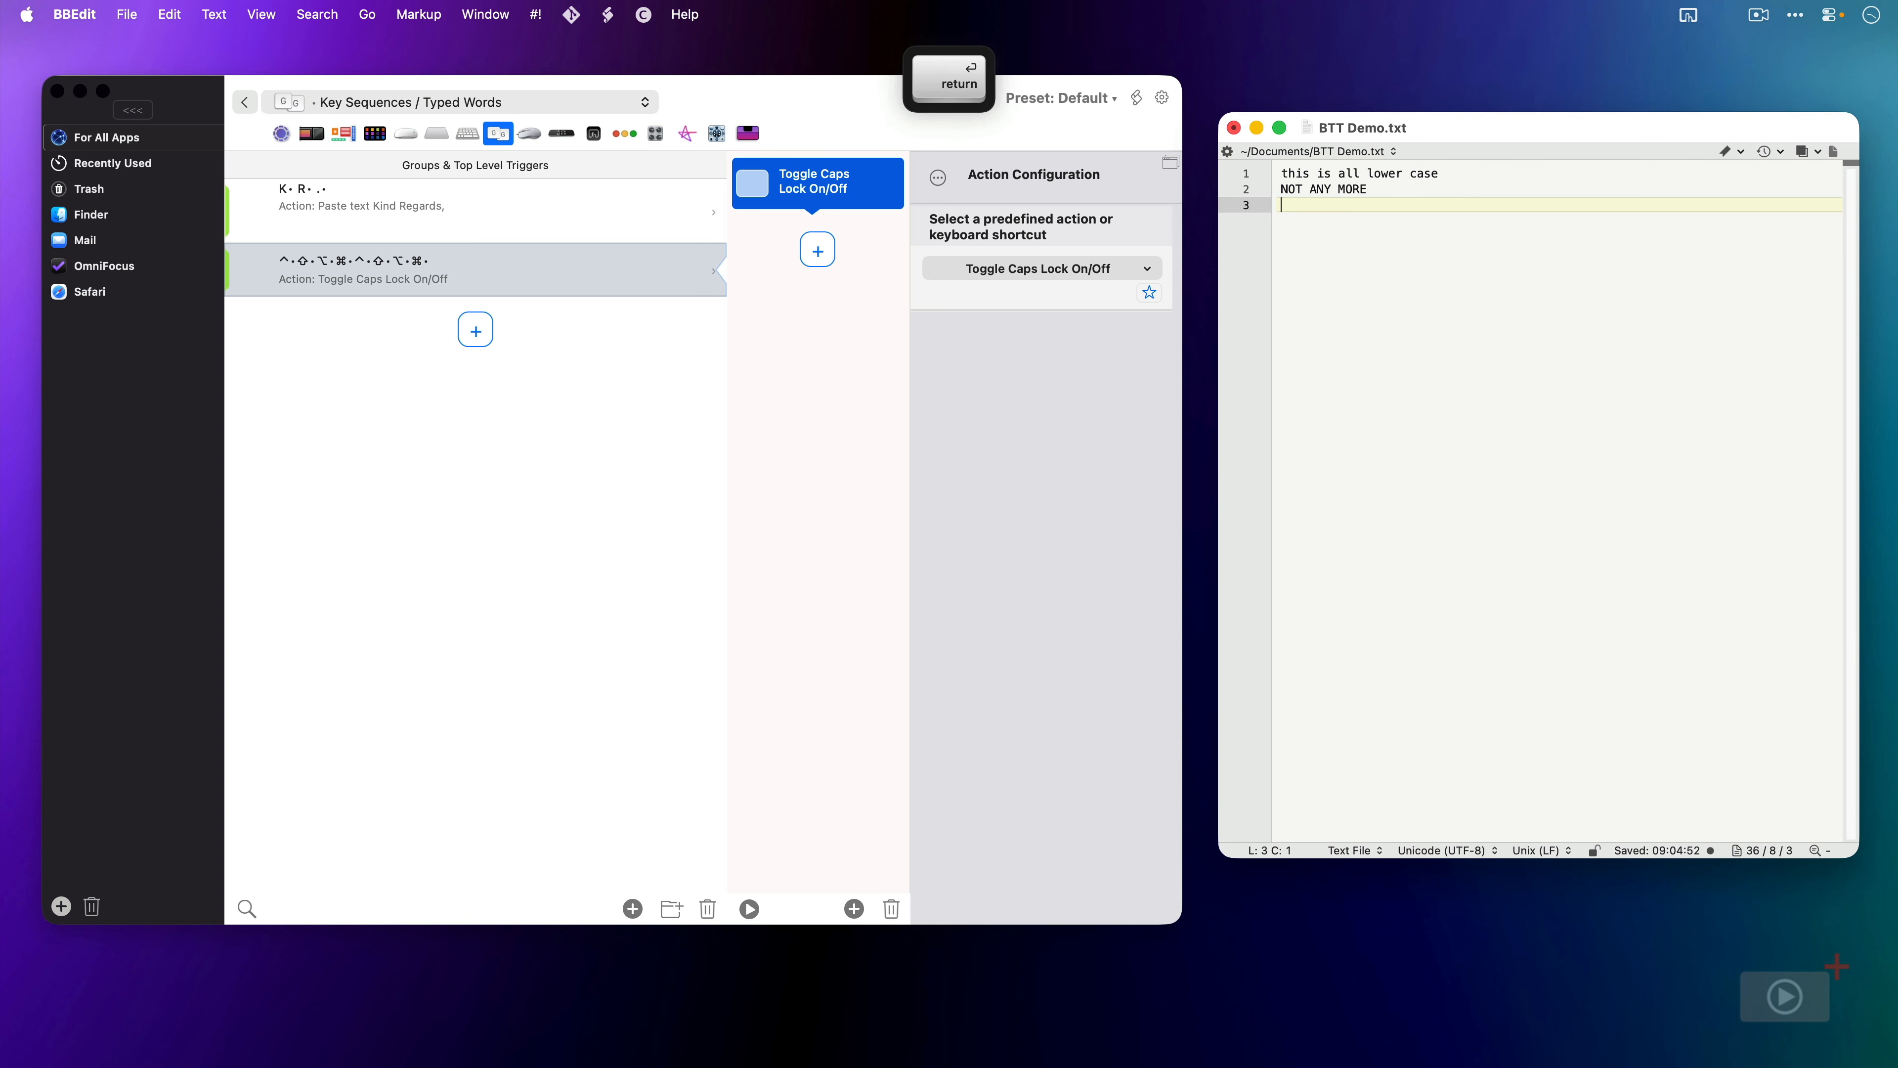
text(back to lower )
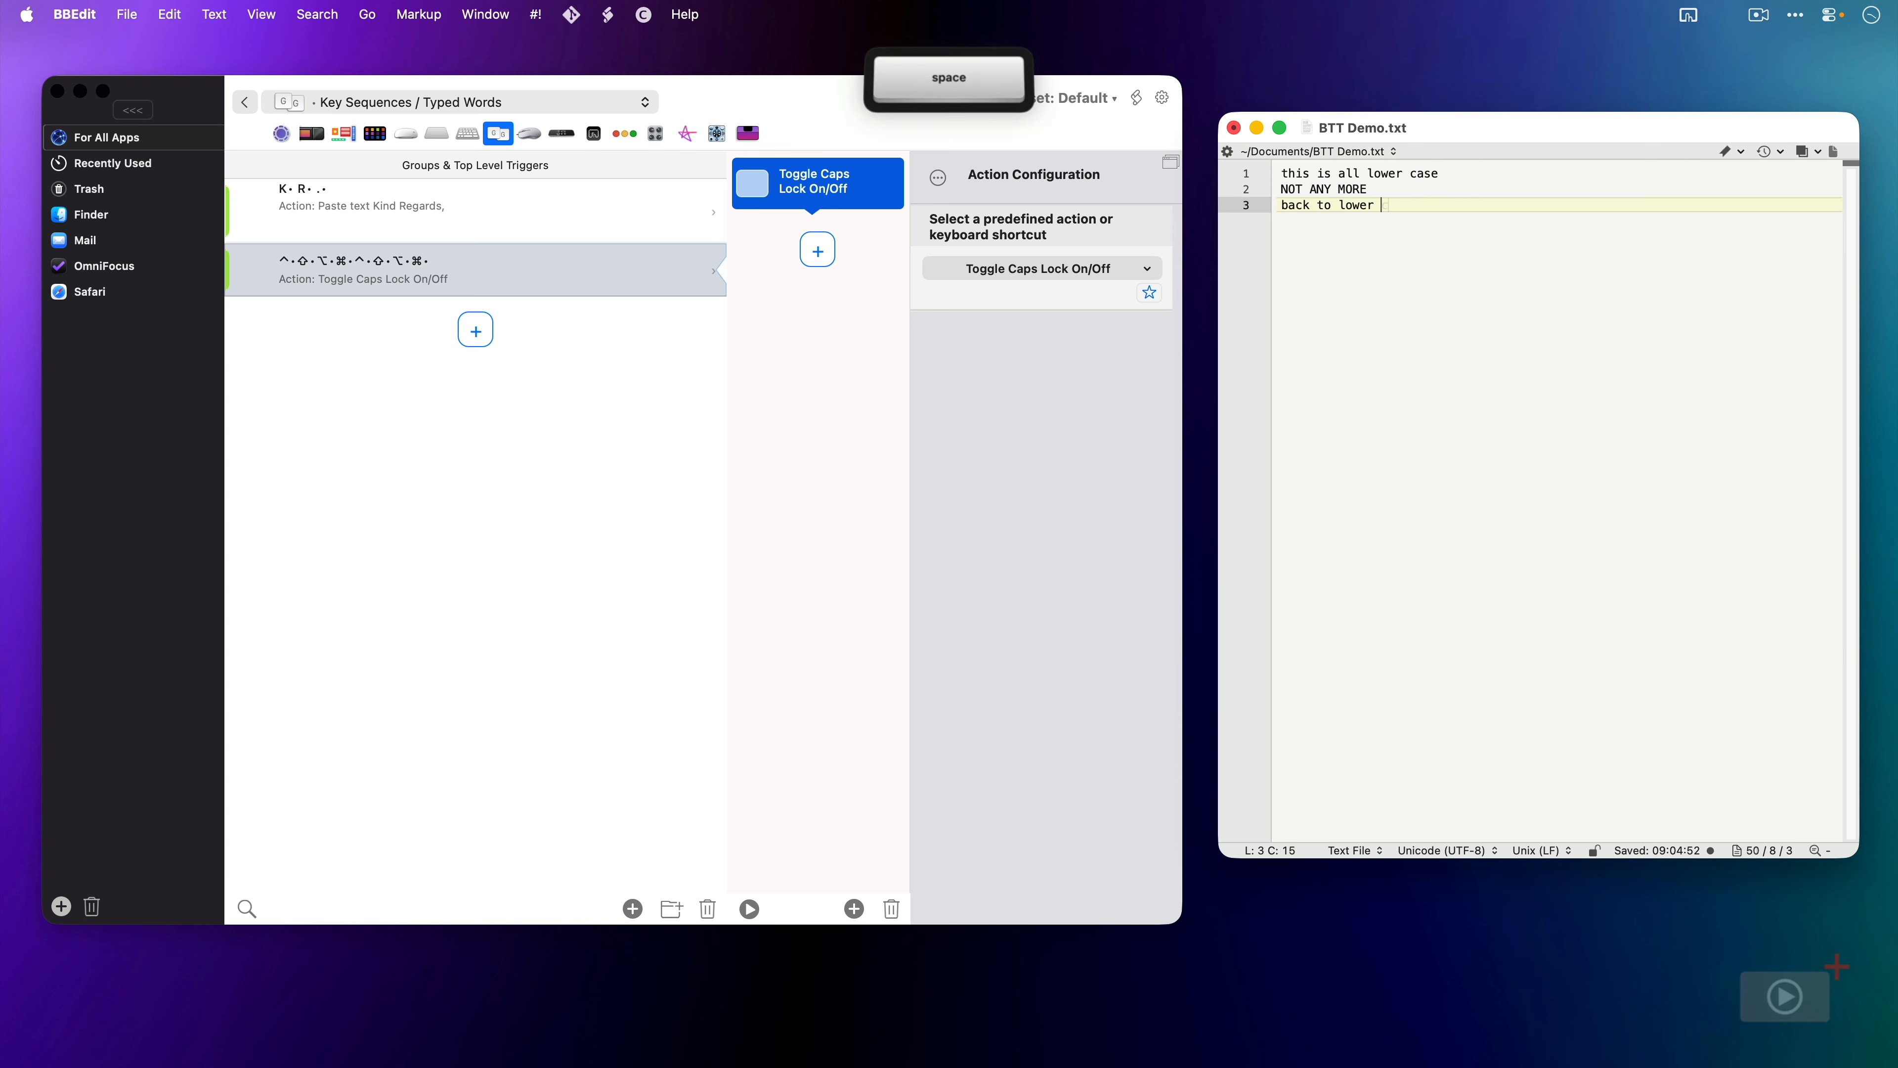
text(case)
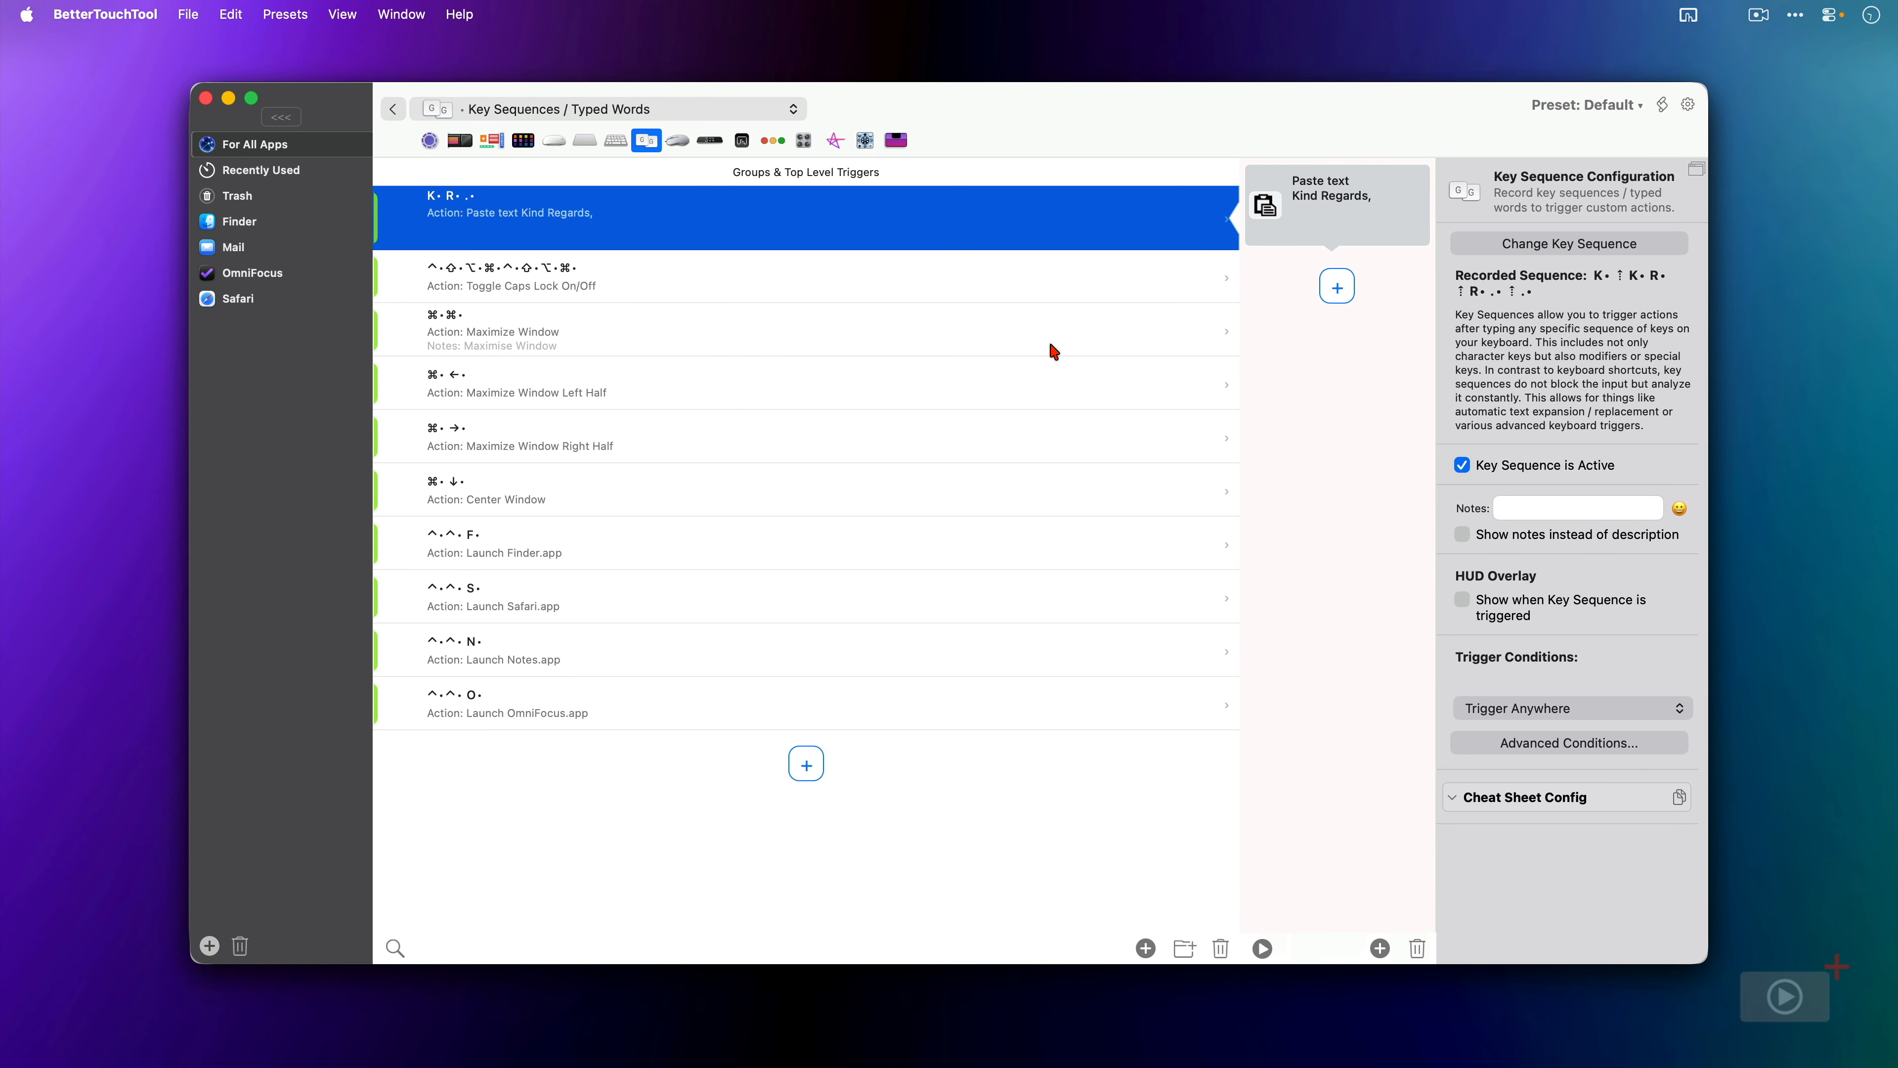
- Examine the BetterTouchTool key sequences for maximizing the window, filling its left and right halves, and centering it
click(1054, 351)
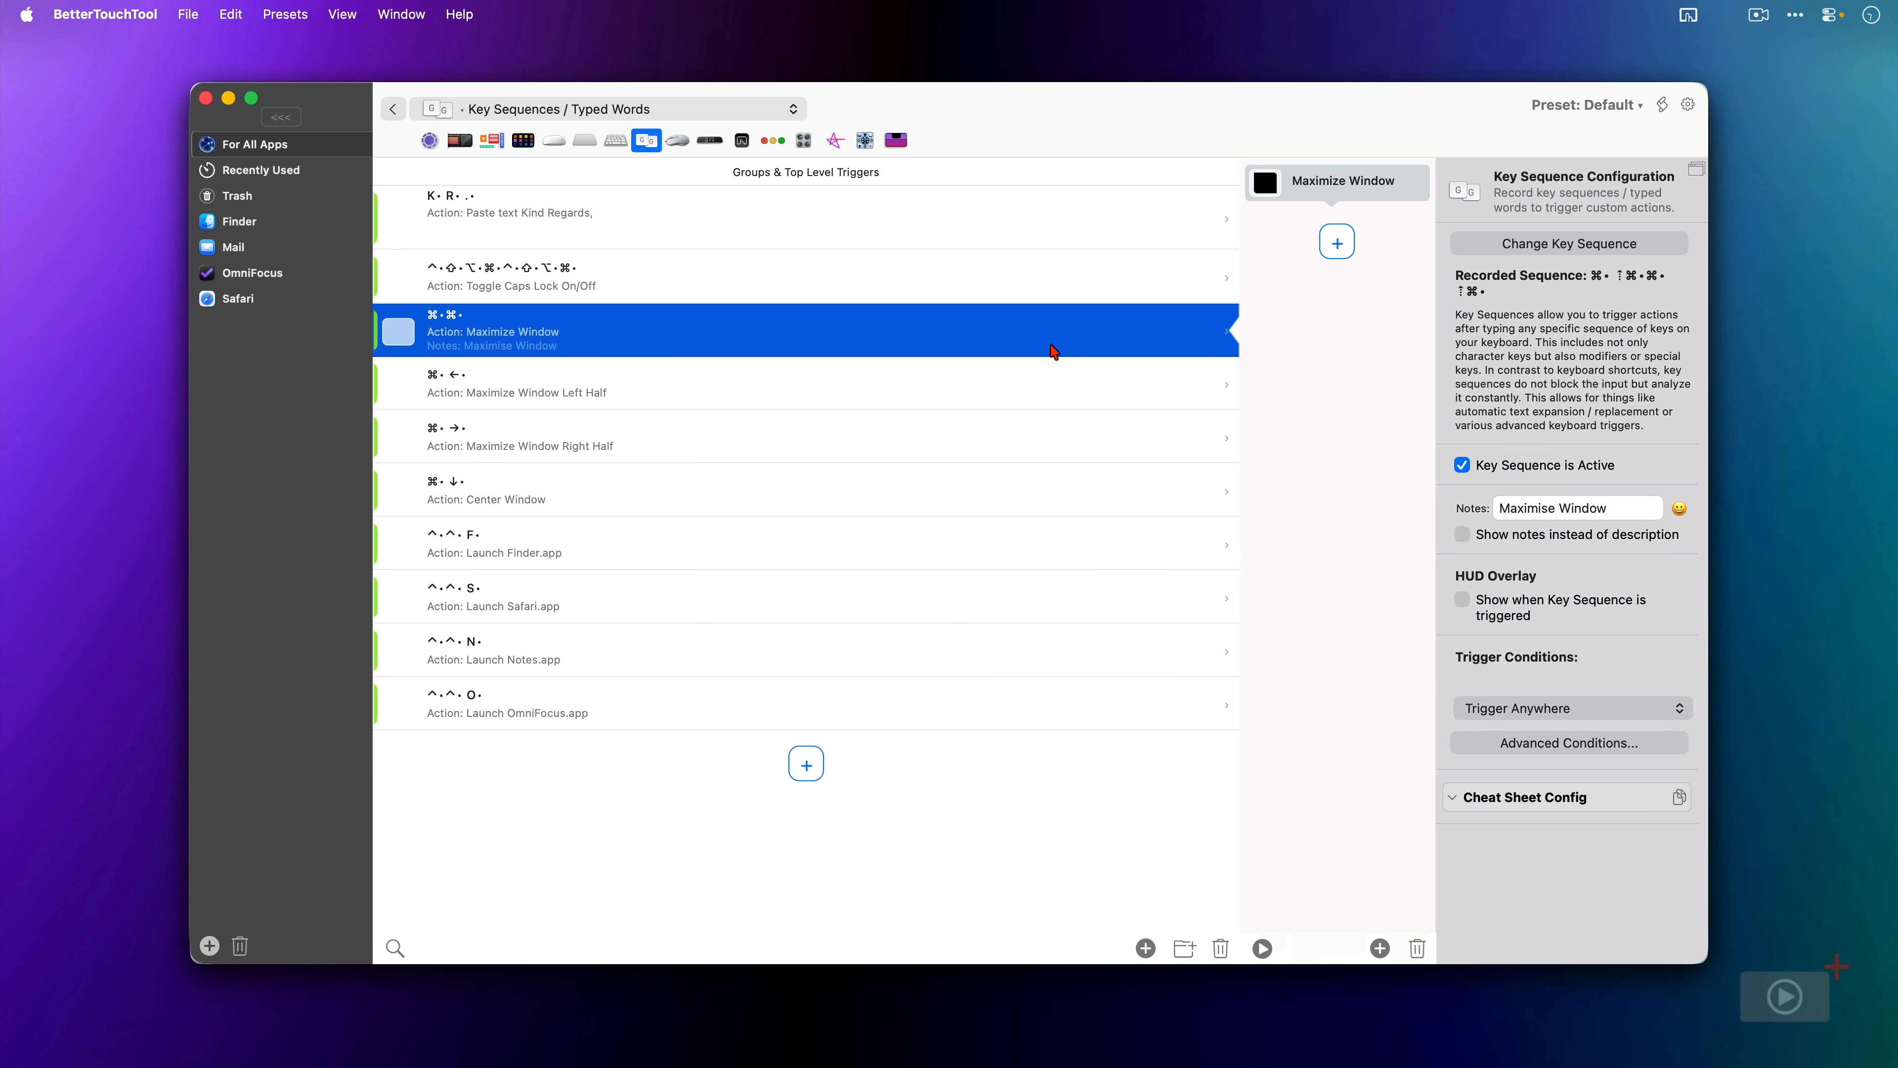
click(1044, 389)
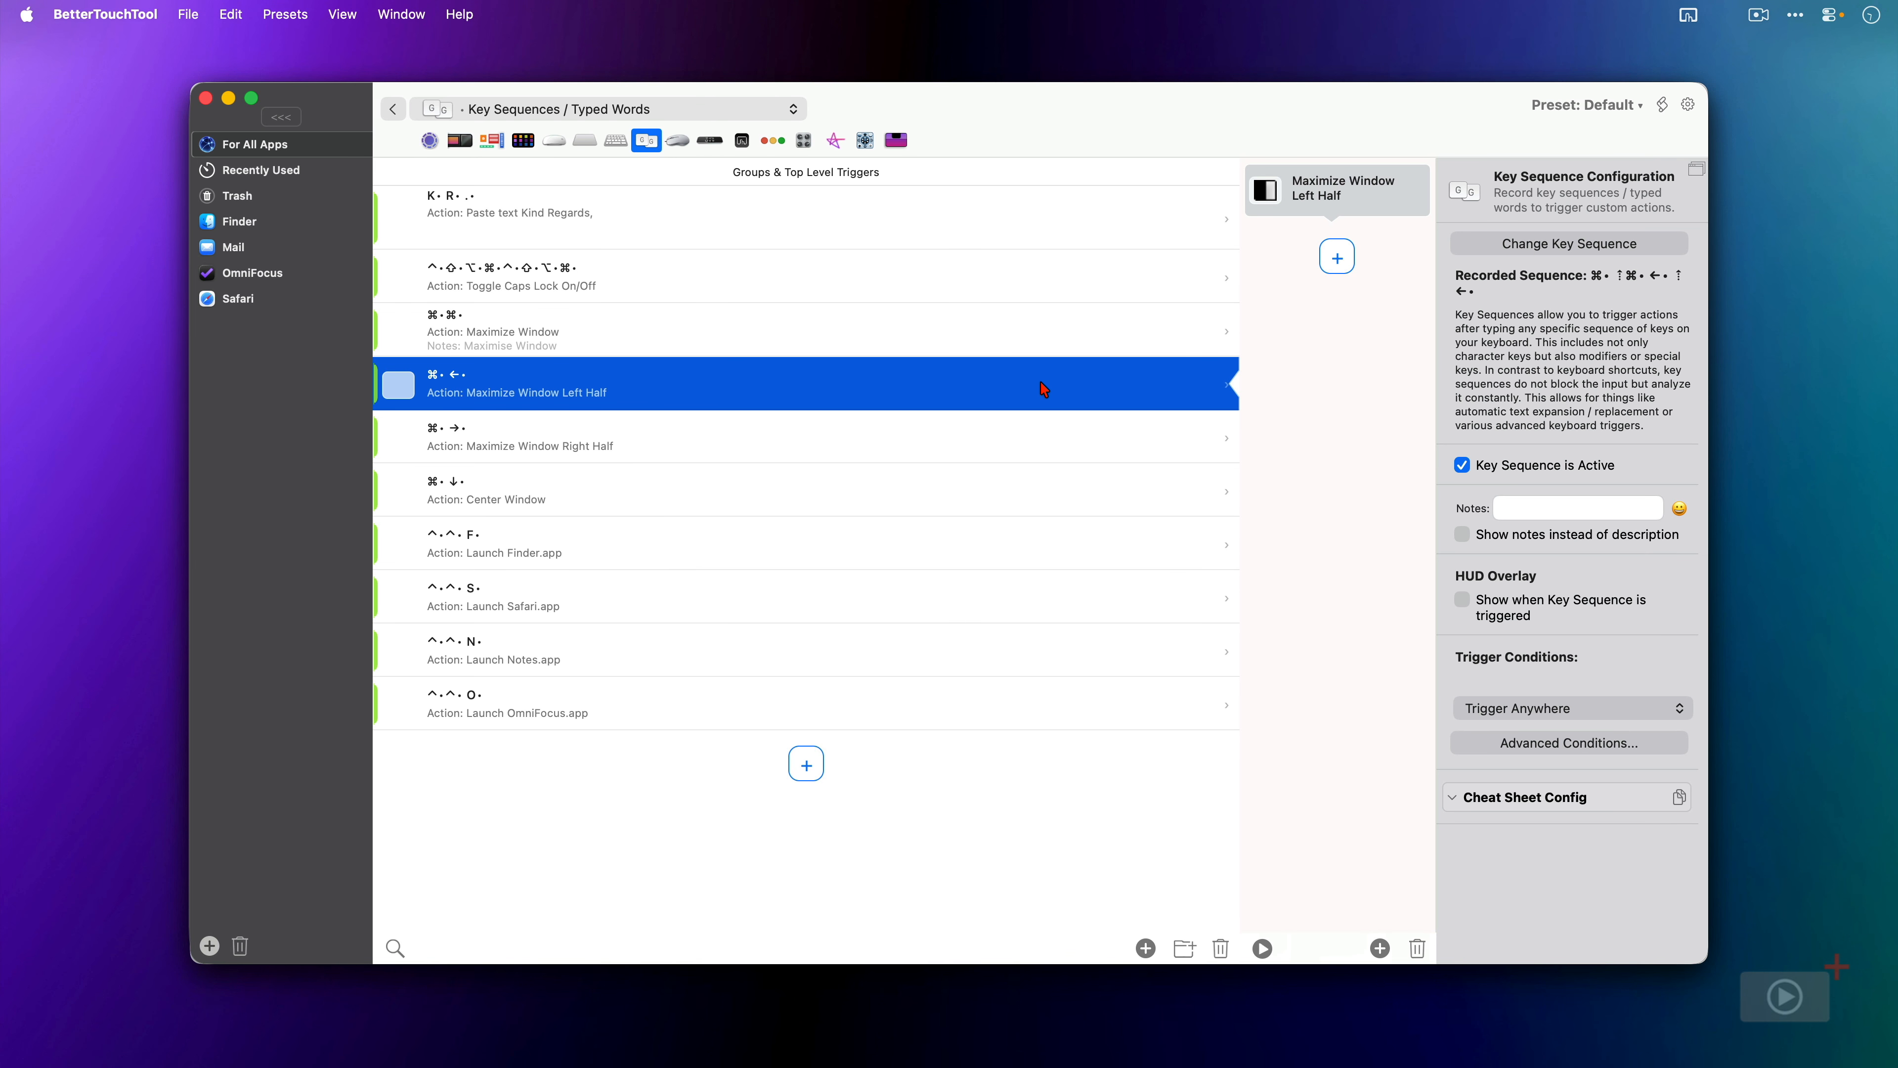
click(1036, 443)
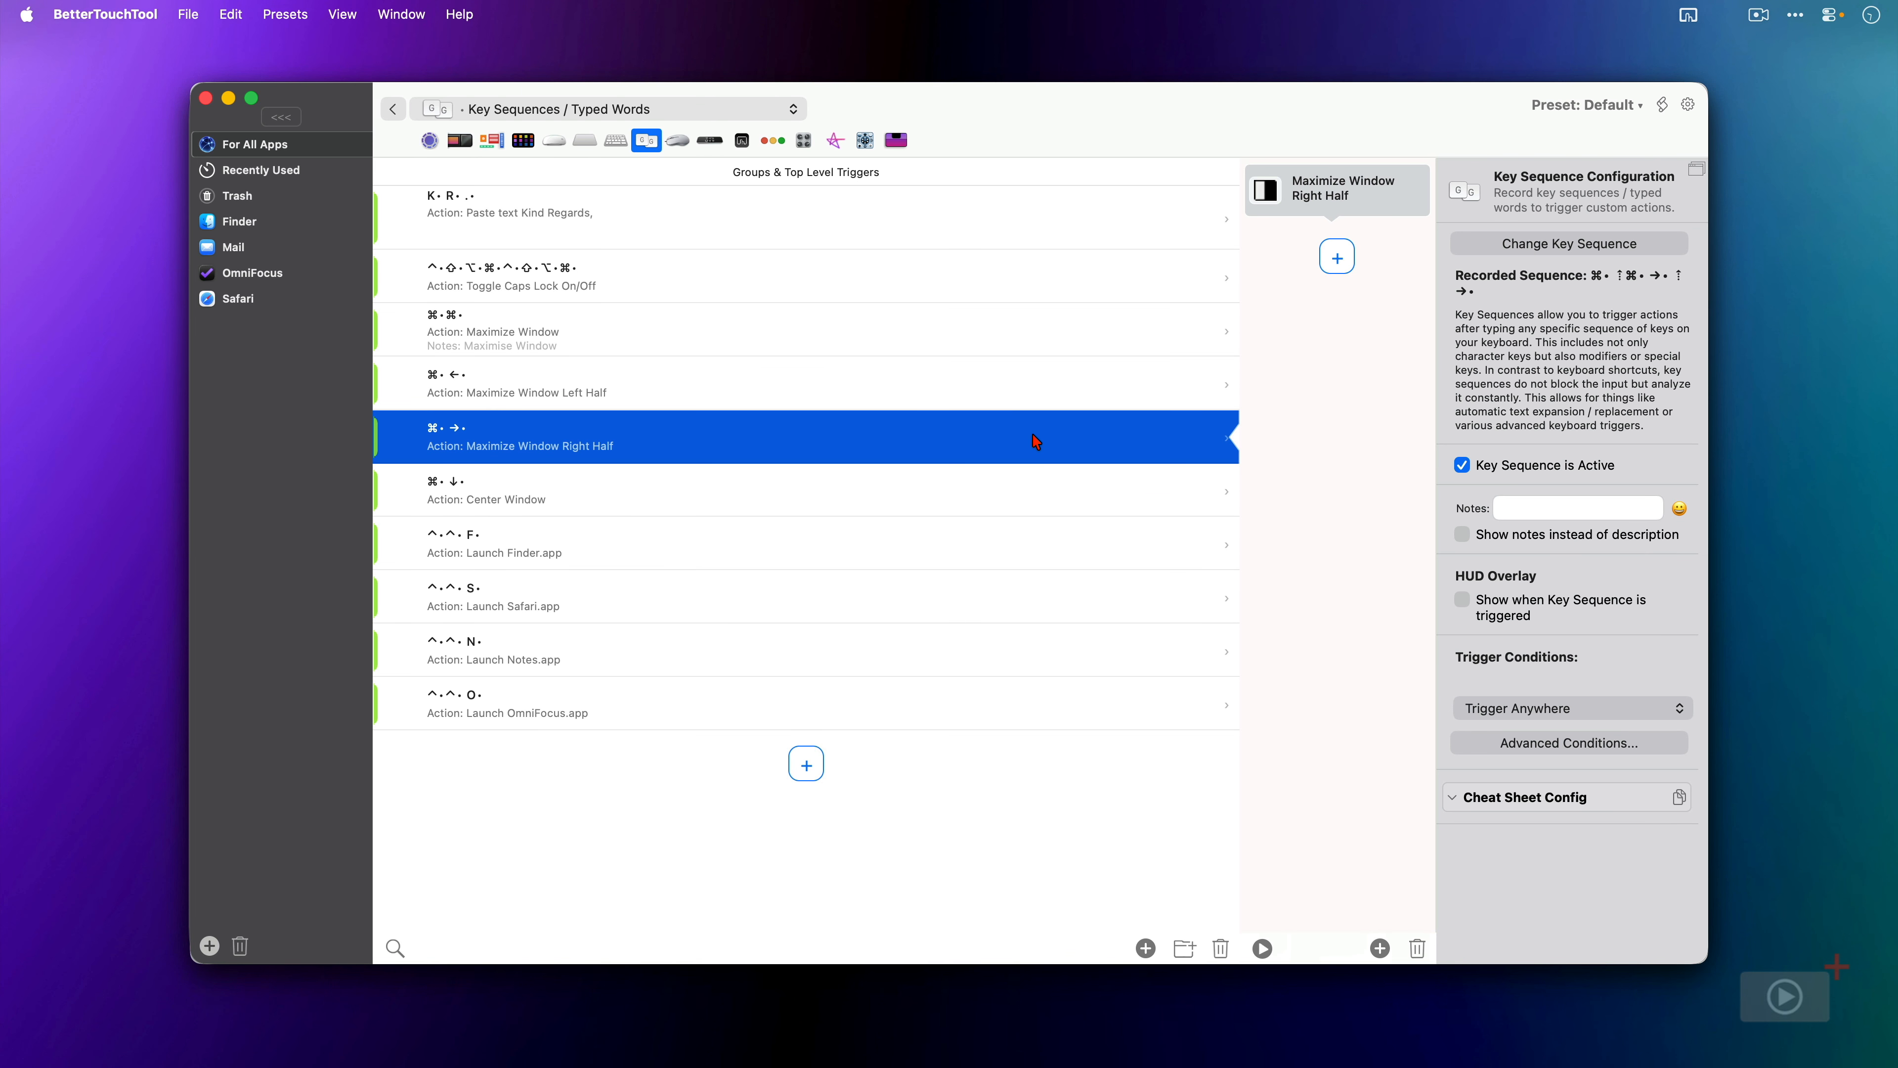
click(1038, 490)
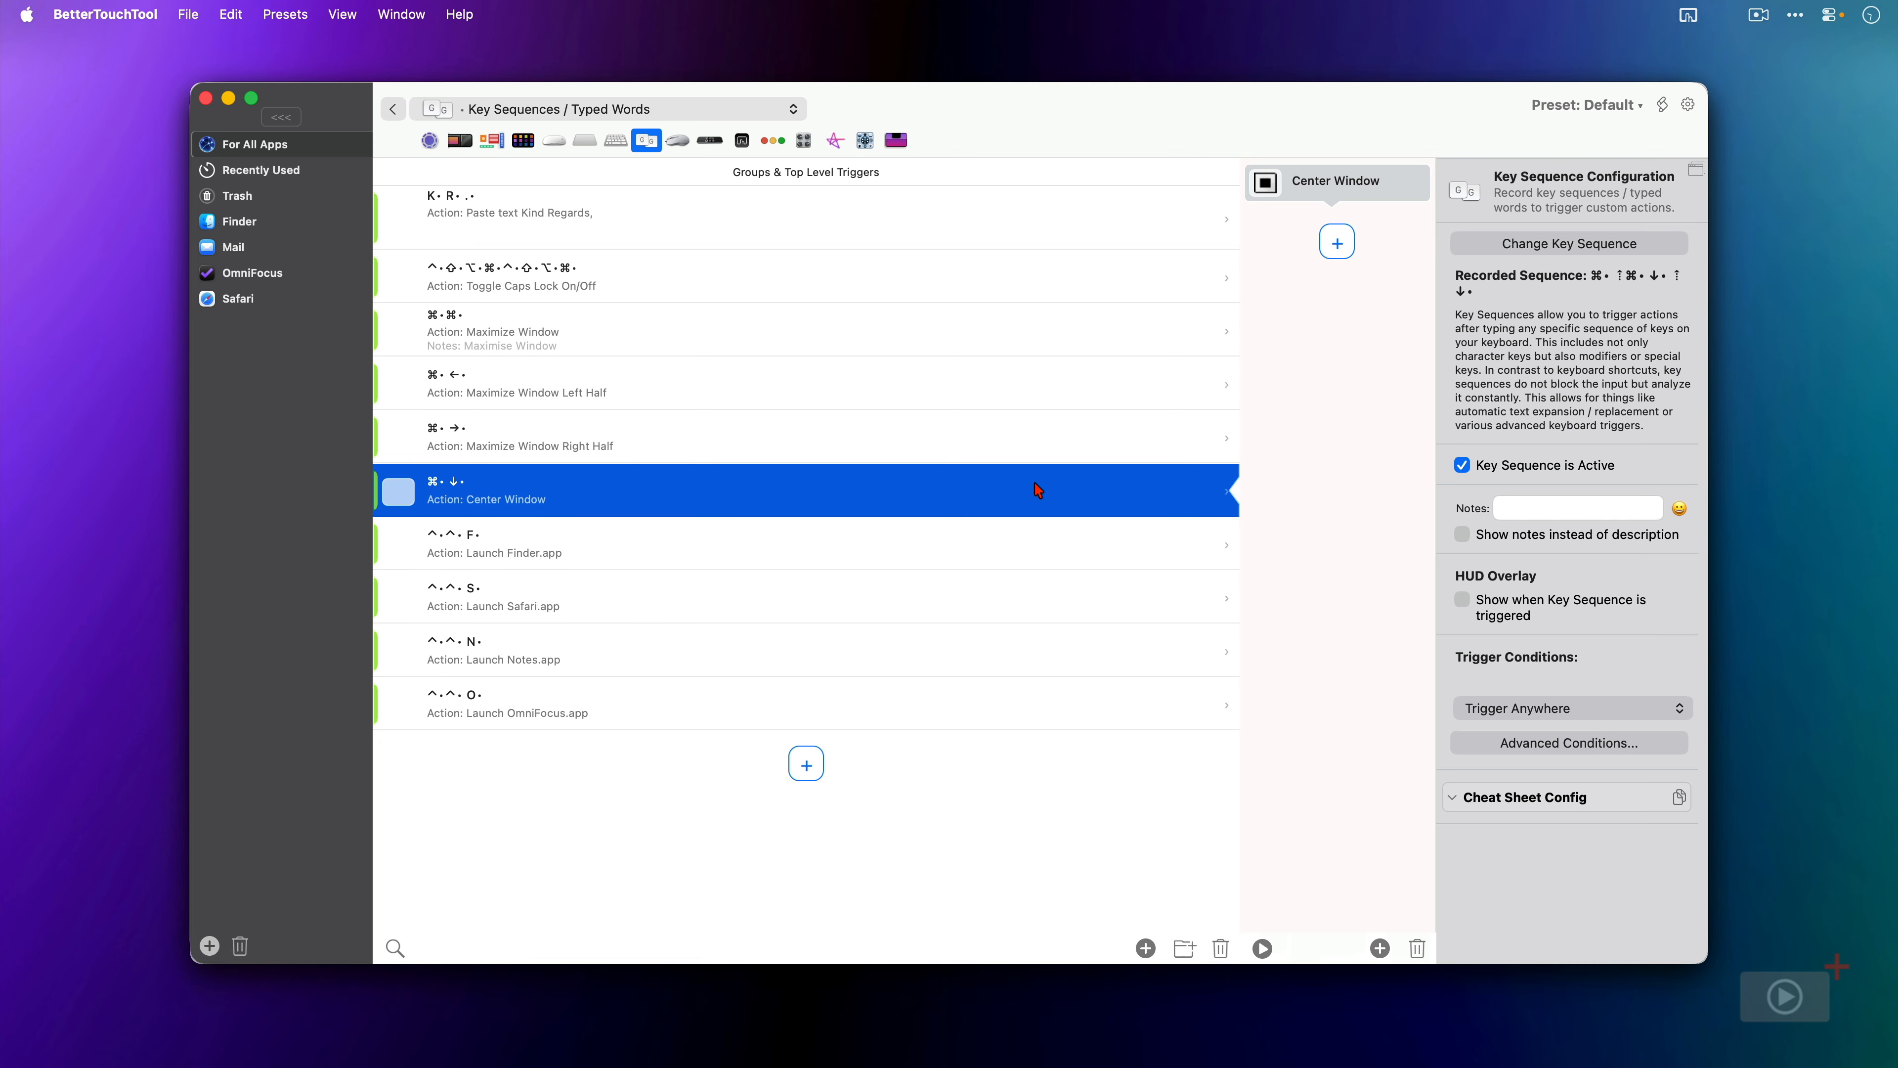
- Test the window sequences on the BetterTouchTool window: maximize it, move it to the left half, the right half, and center it
key(super)
key(super)
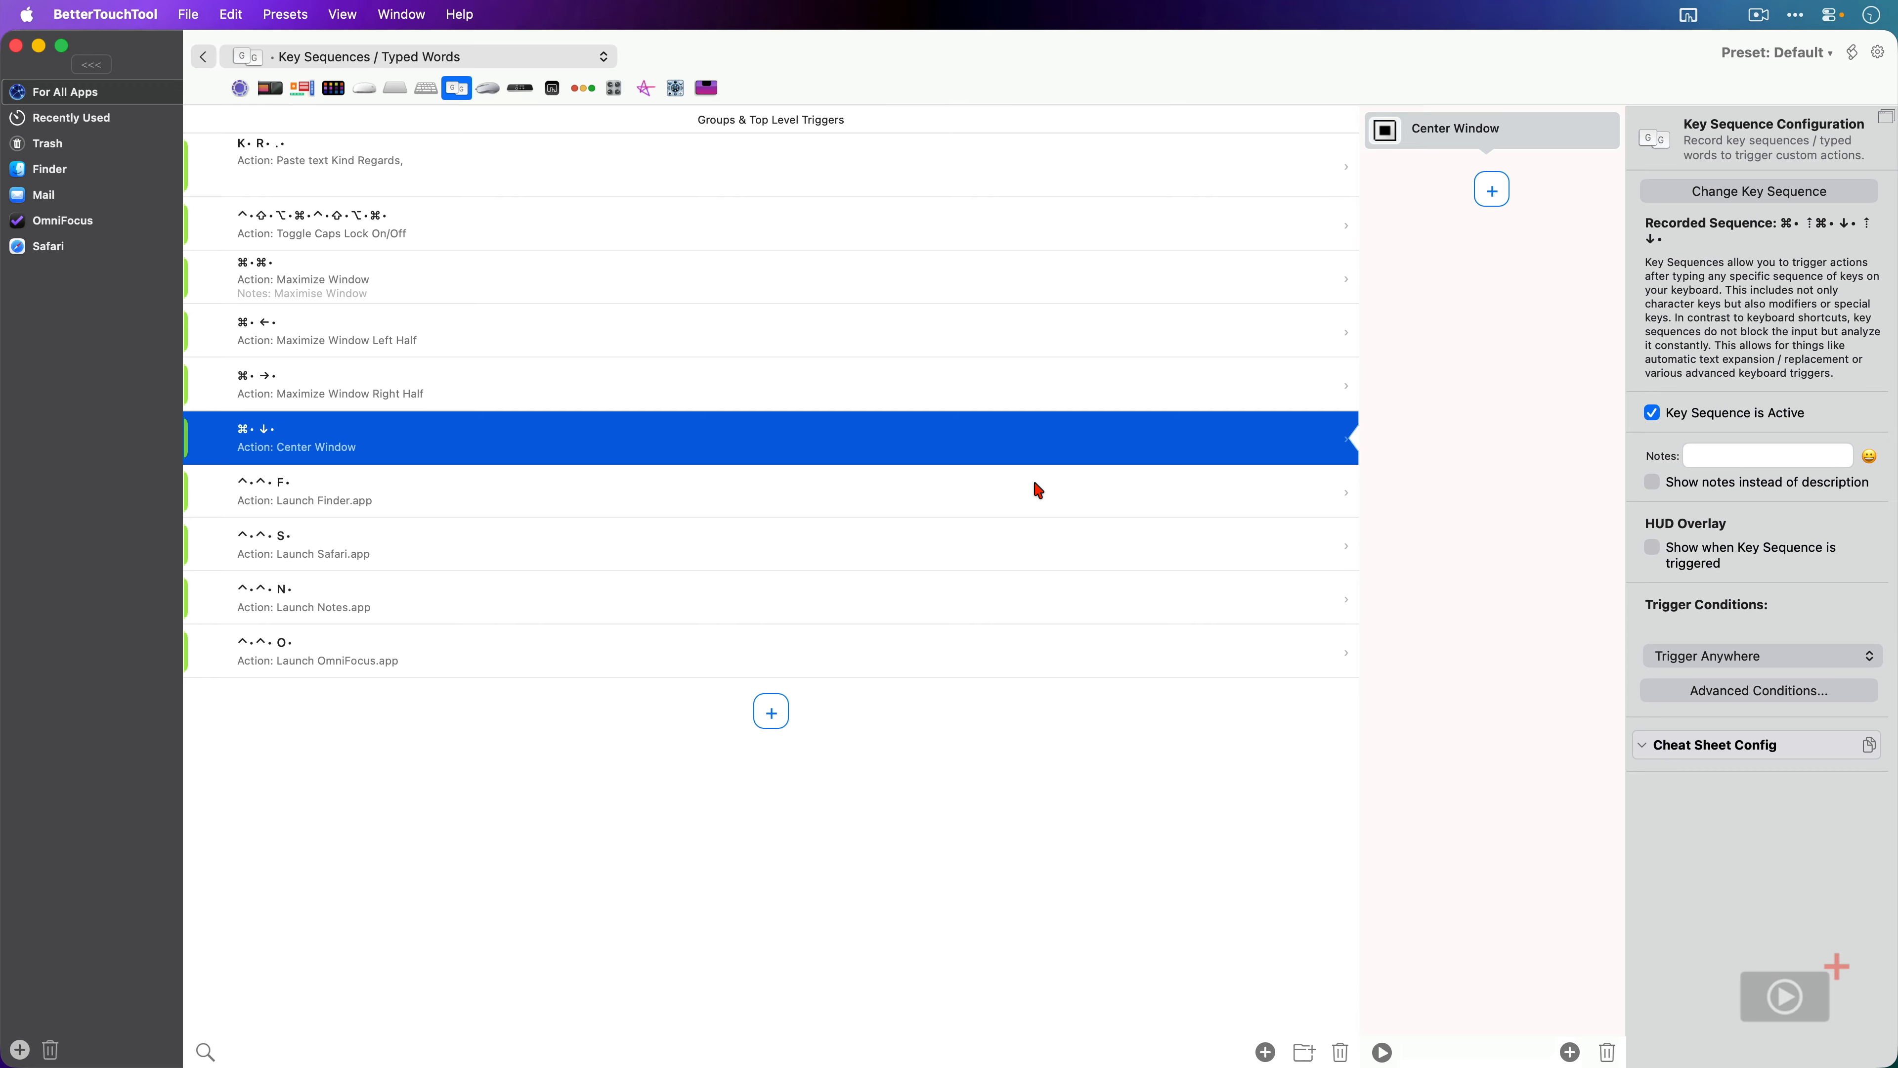
key(super+Down)
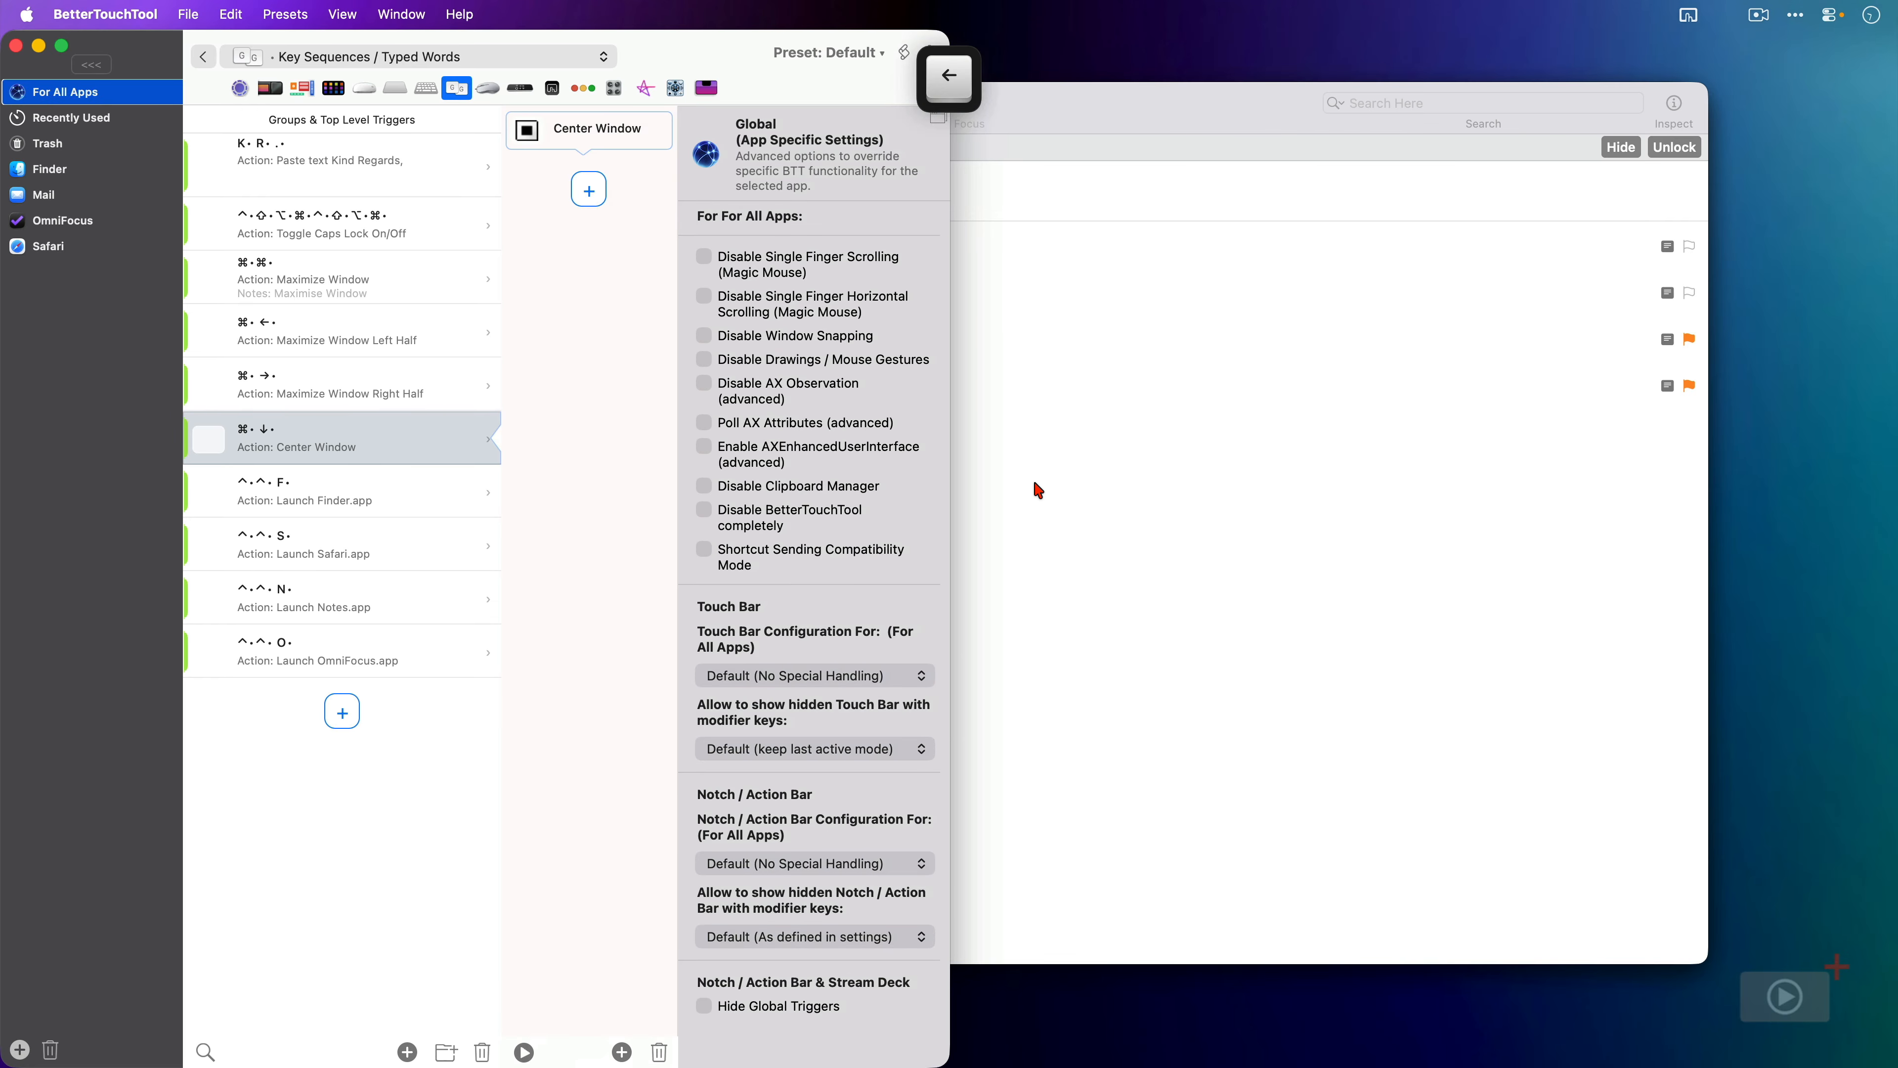
key(super+Right)
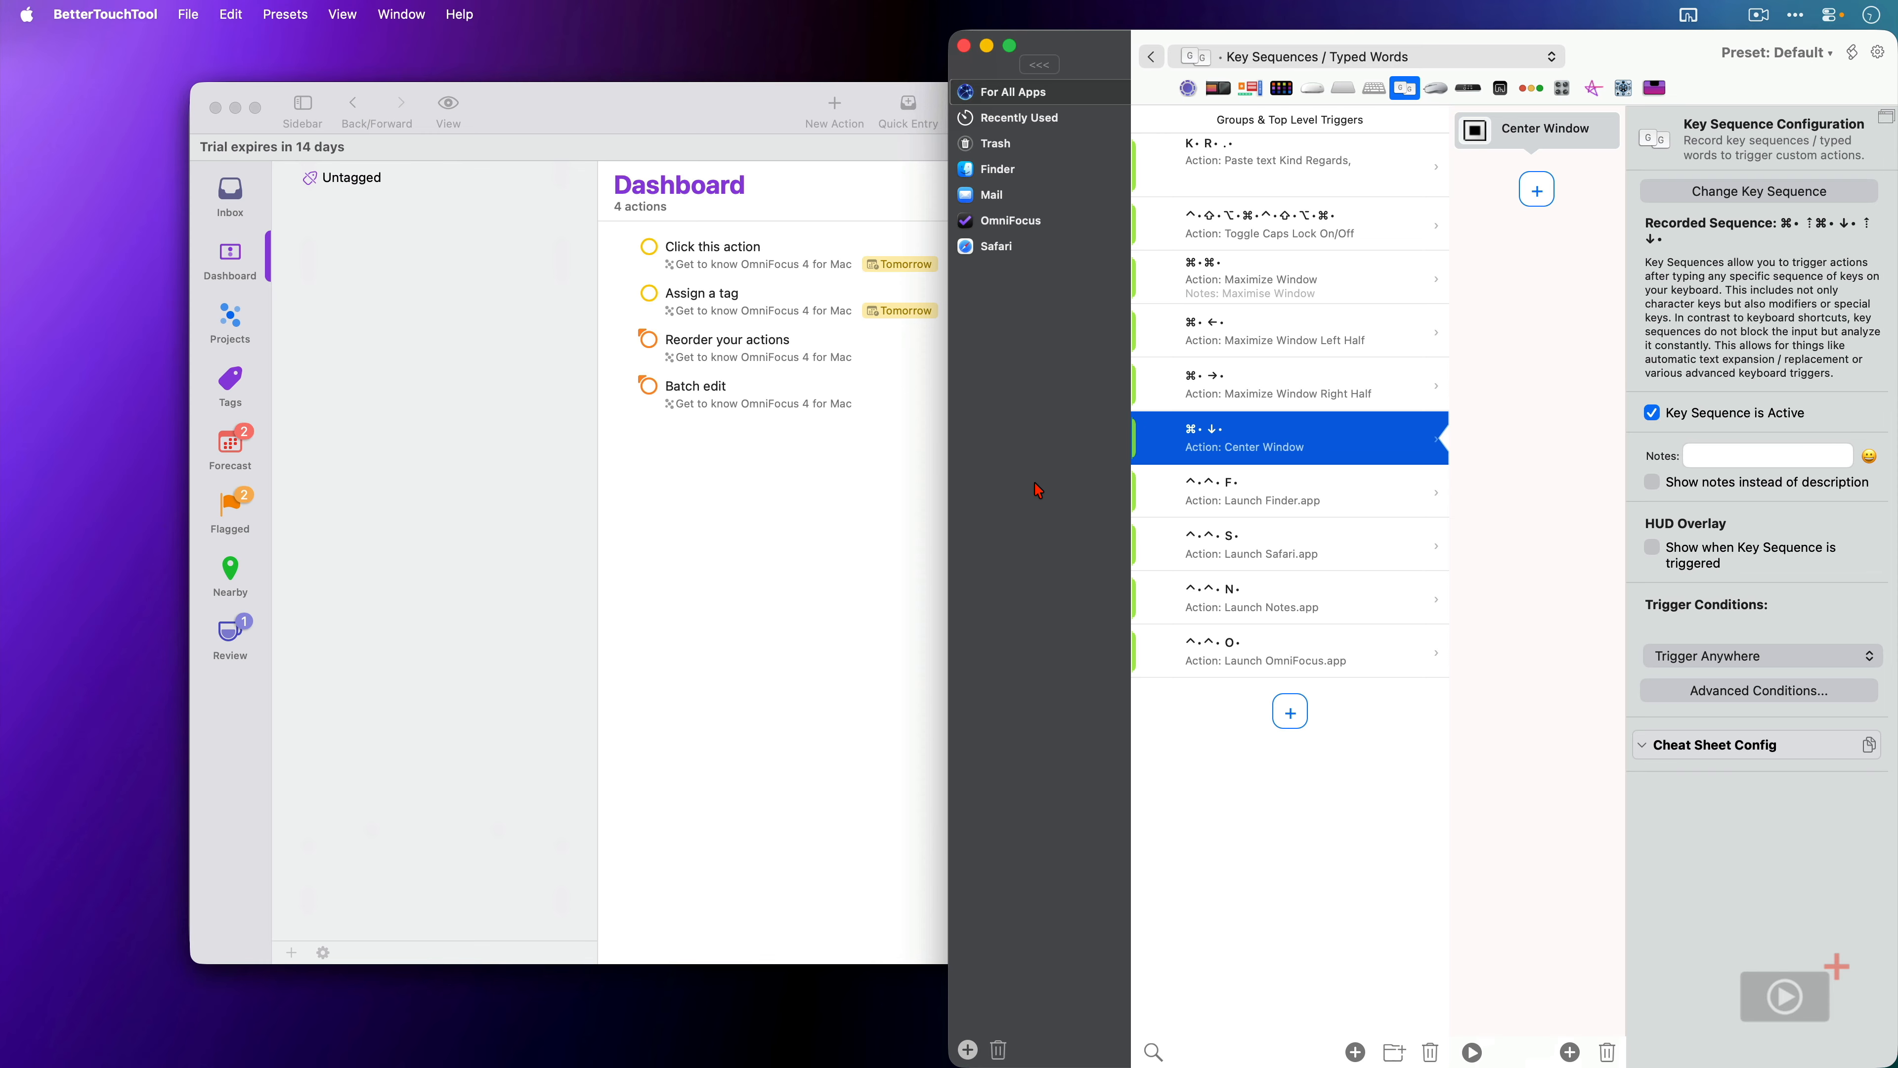
key(super)
key(Down)
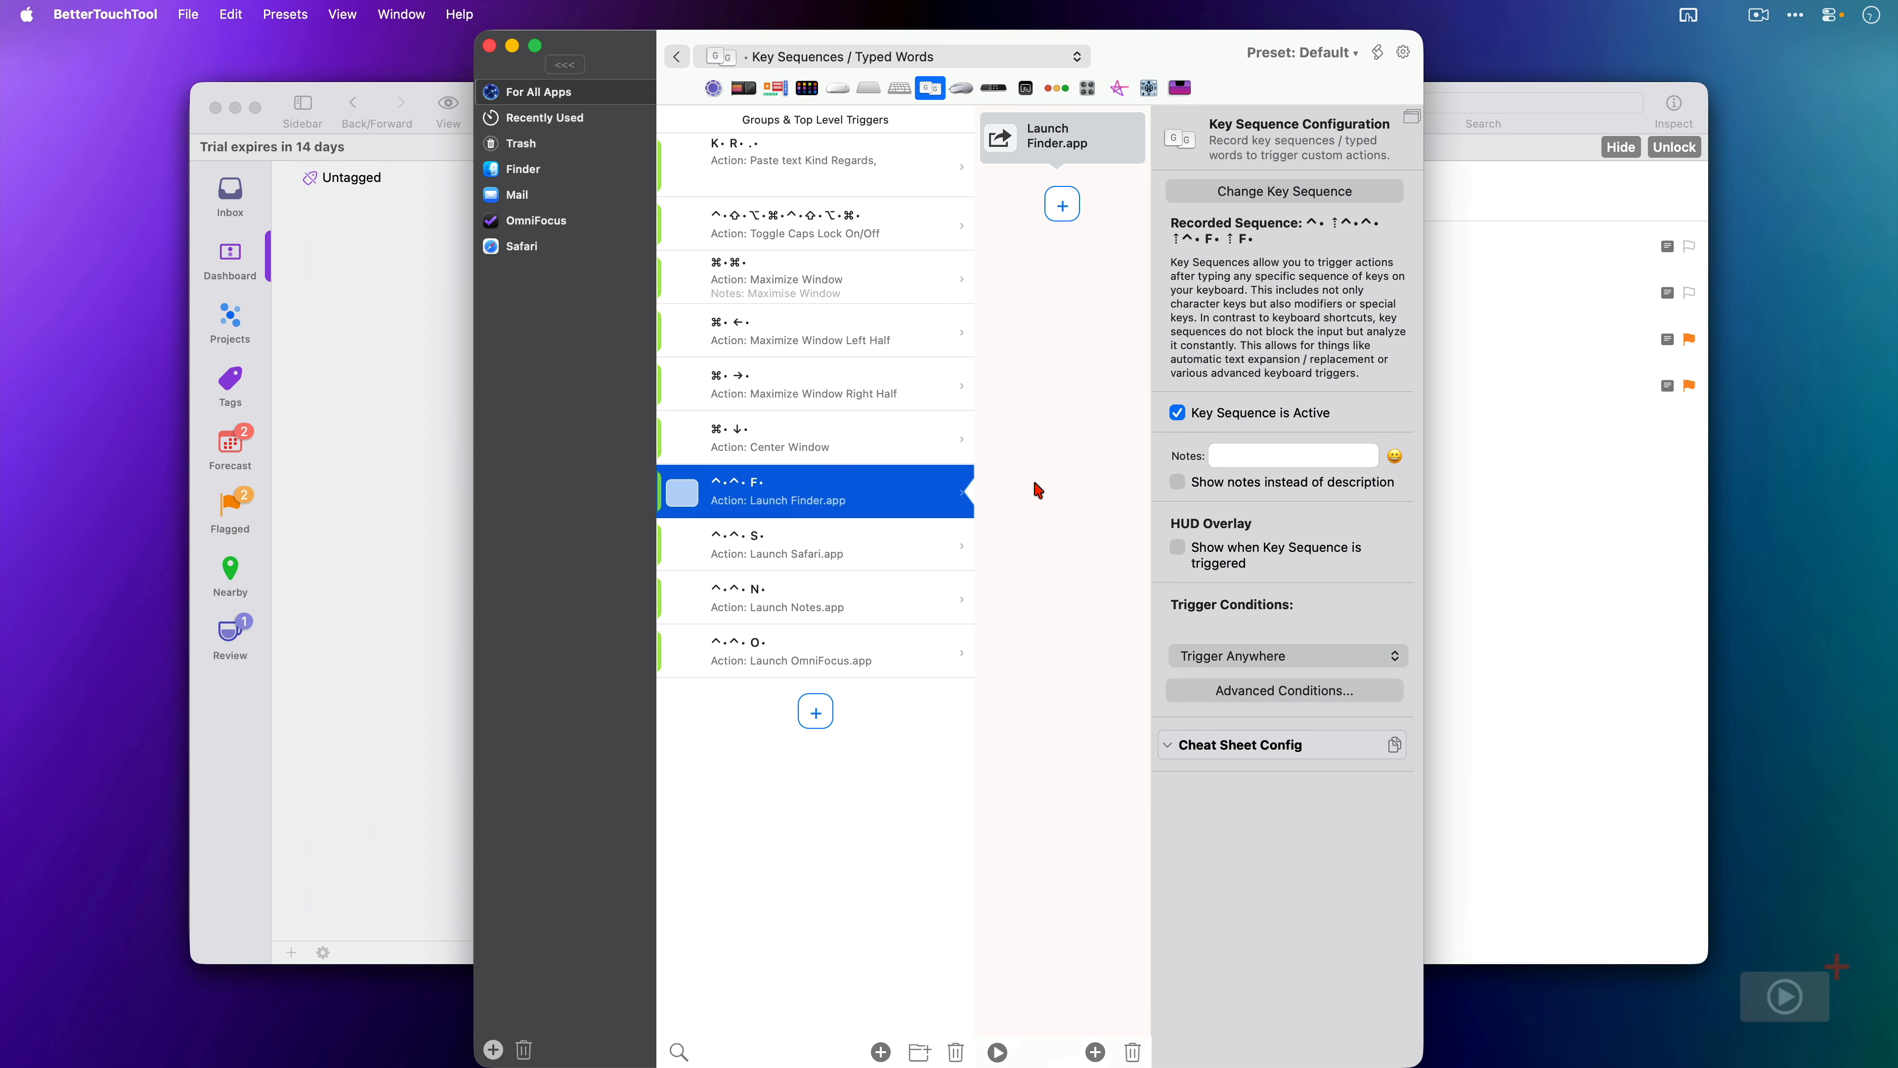
- Test the launch sequences for Finder and Safari, closing each app's window after it opens
key(ctrl)
key(ctrl)
key(f)
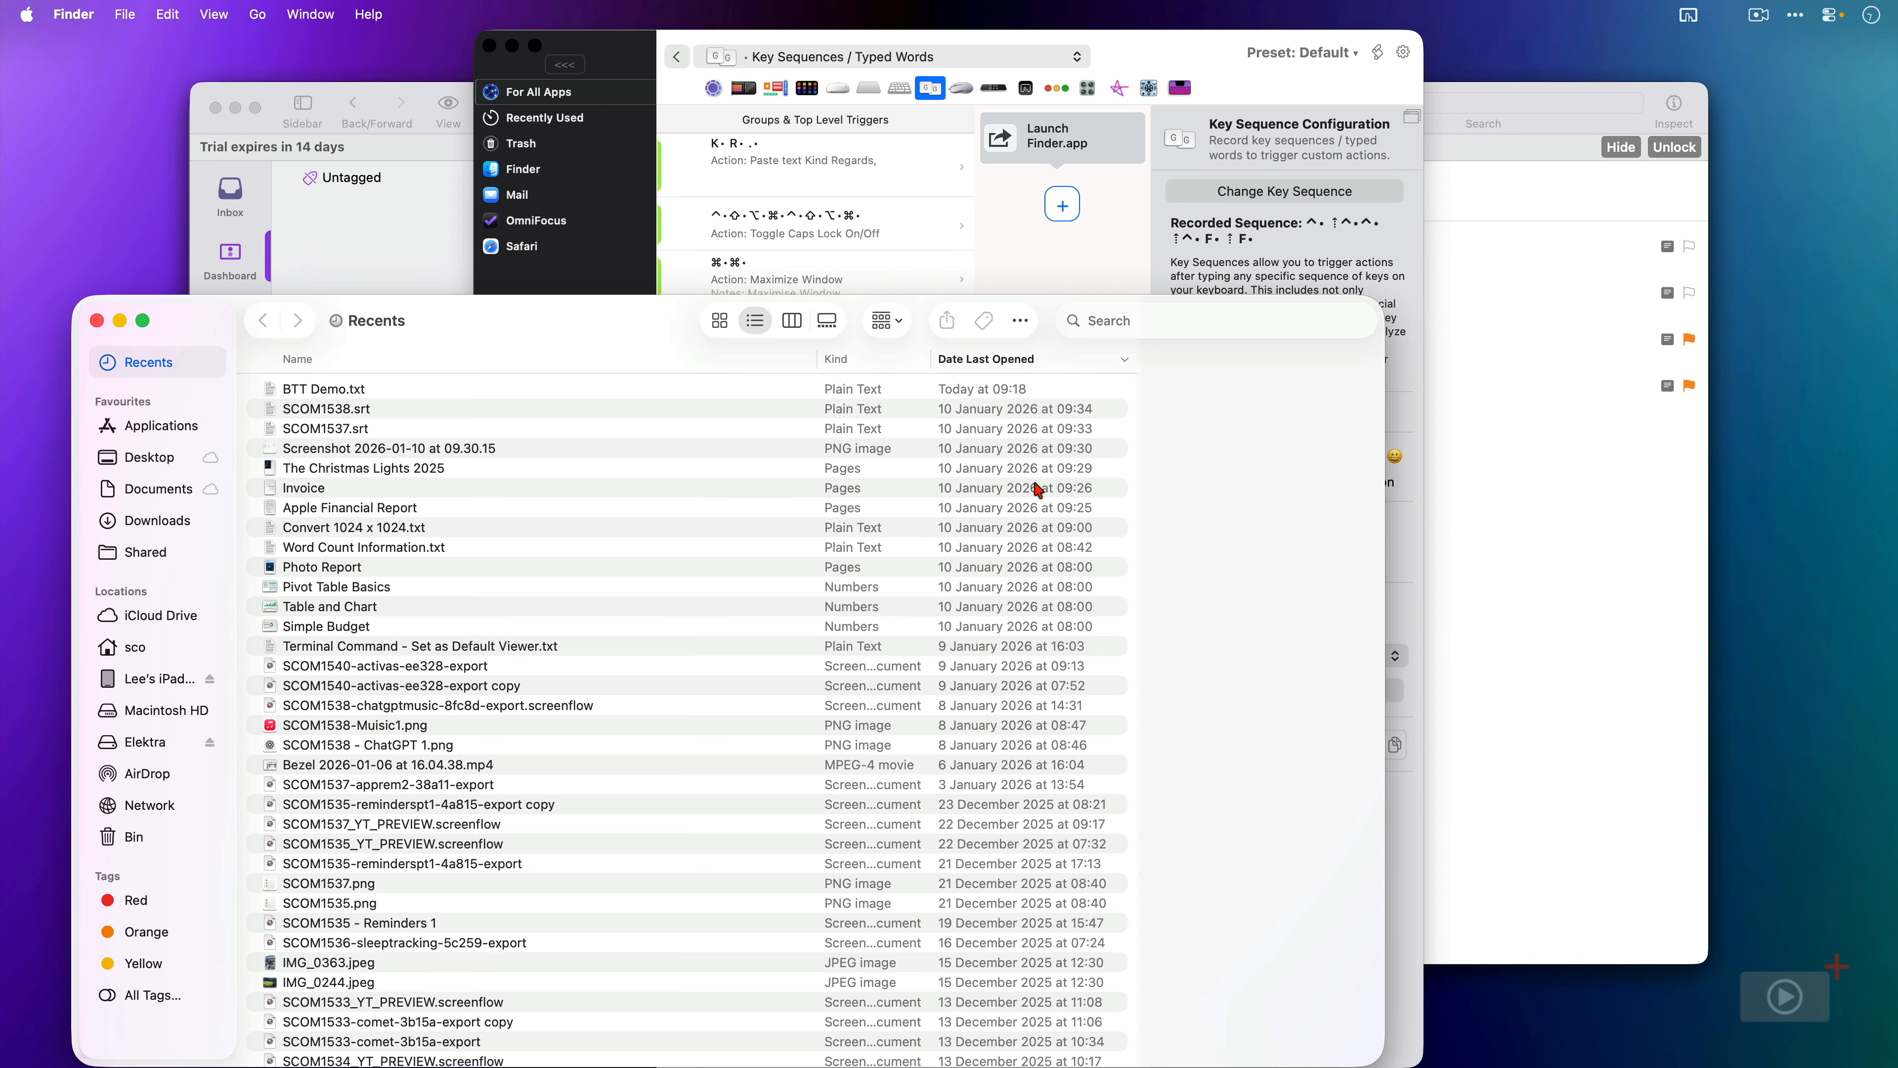
key(ctrl+w)
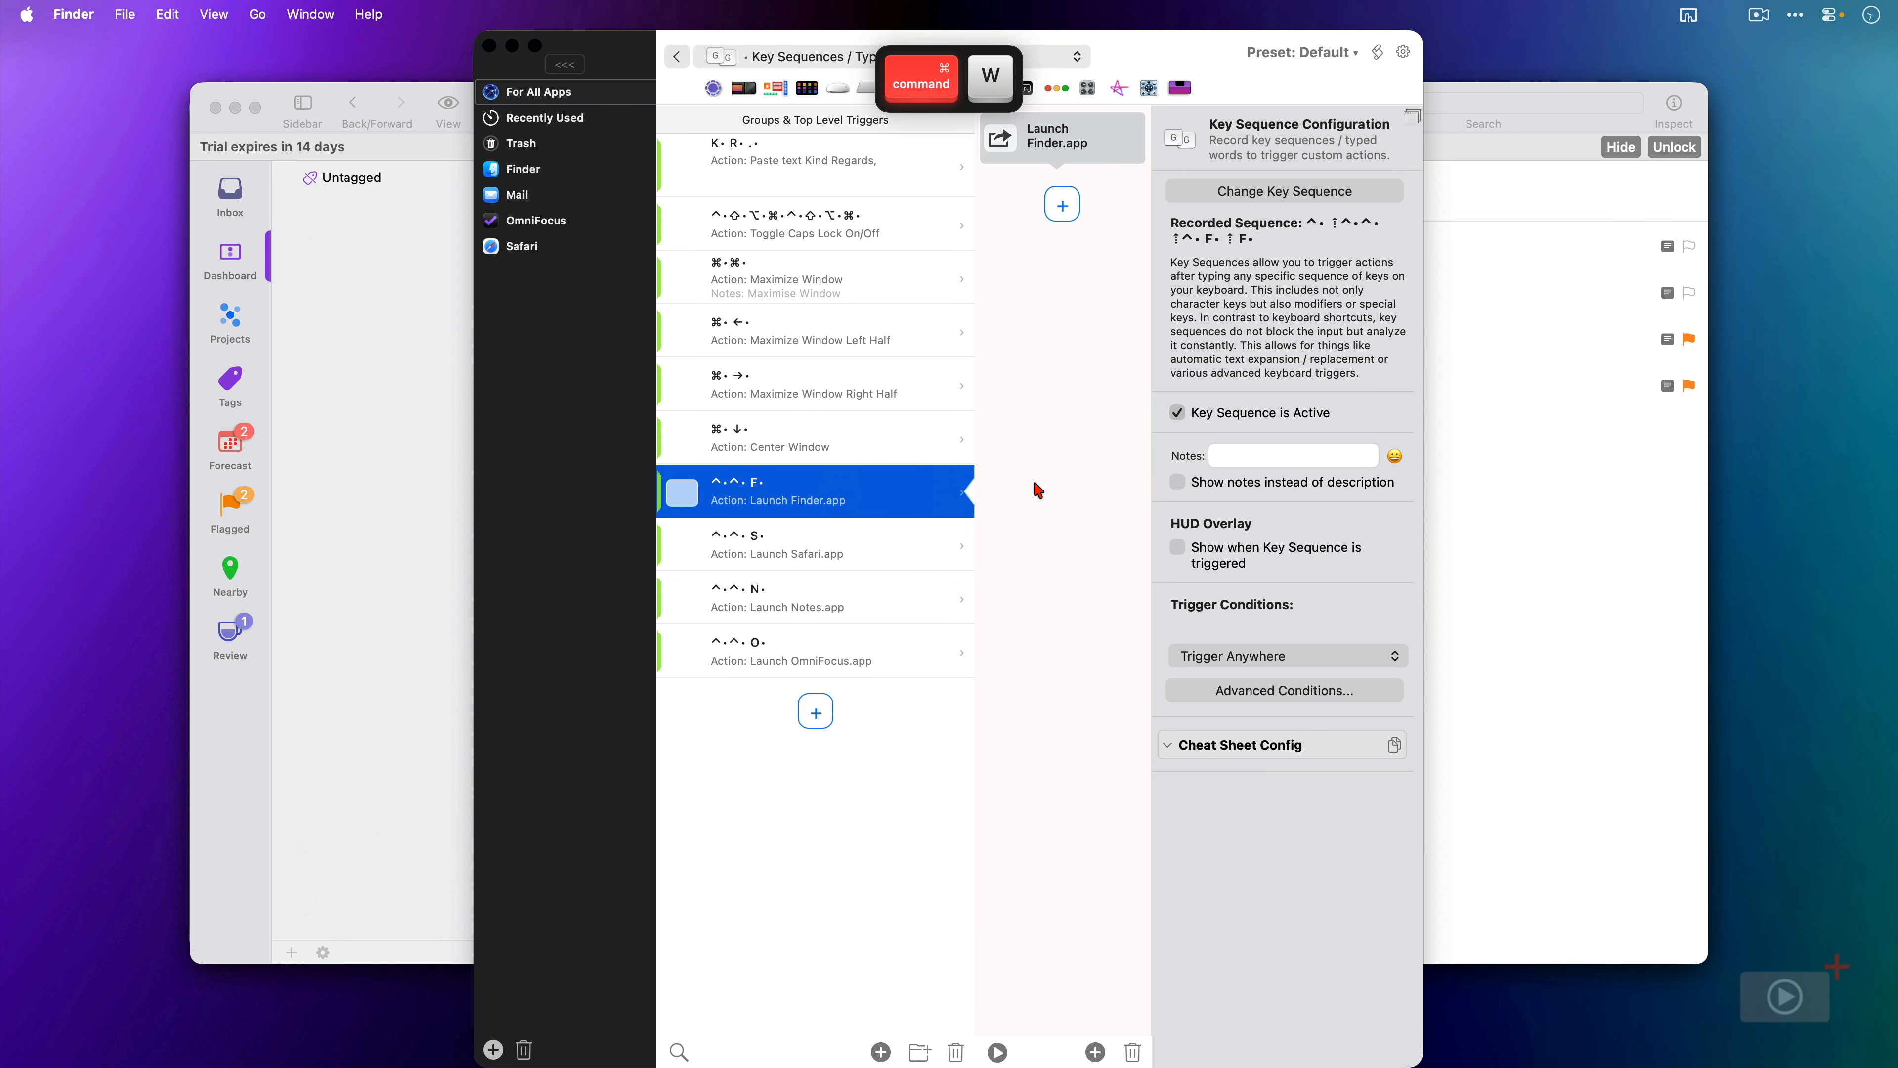
key(ctrl)
key(ctrl)
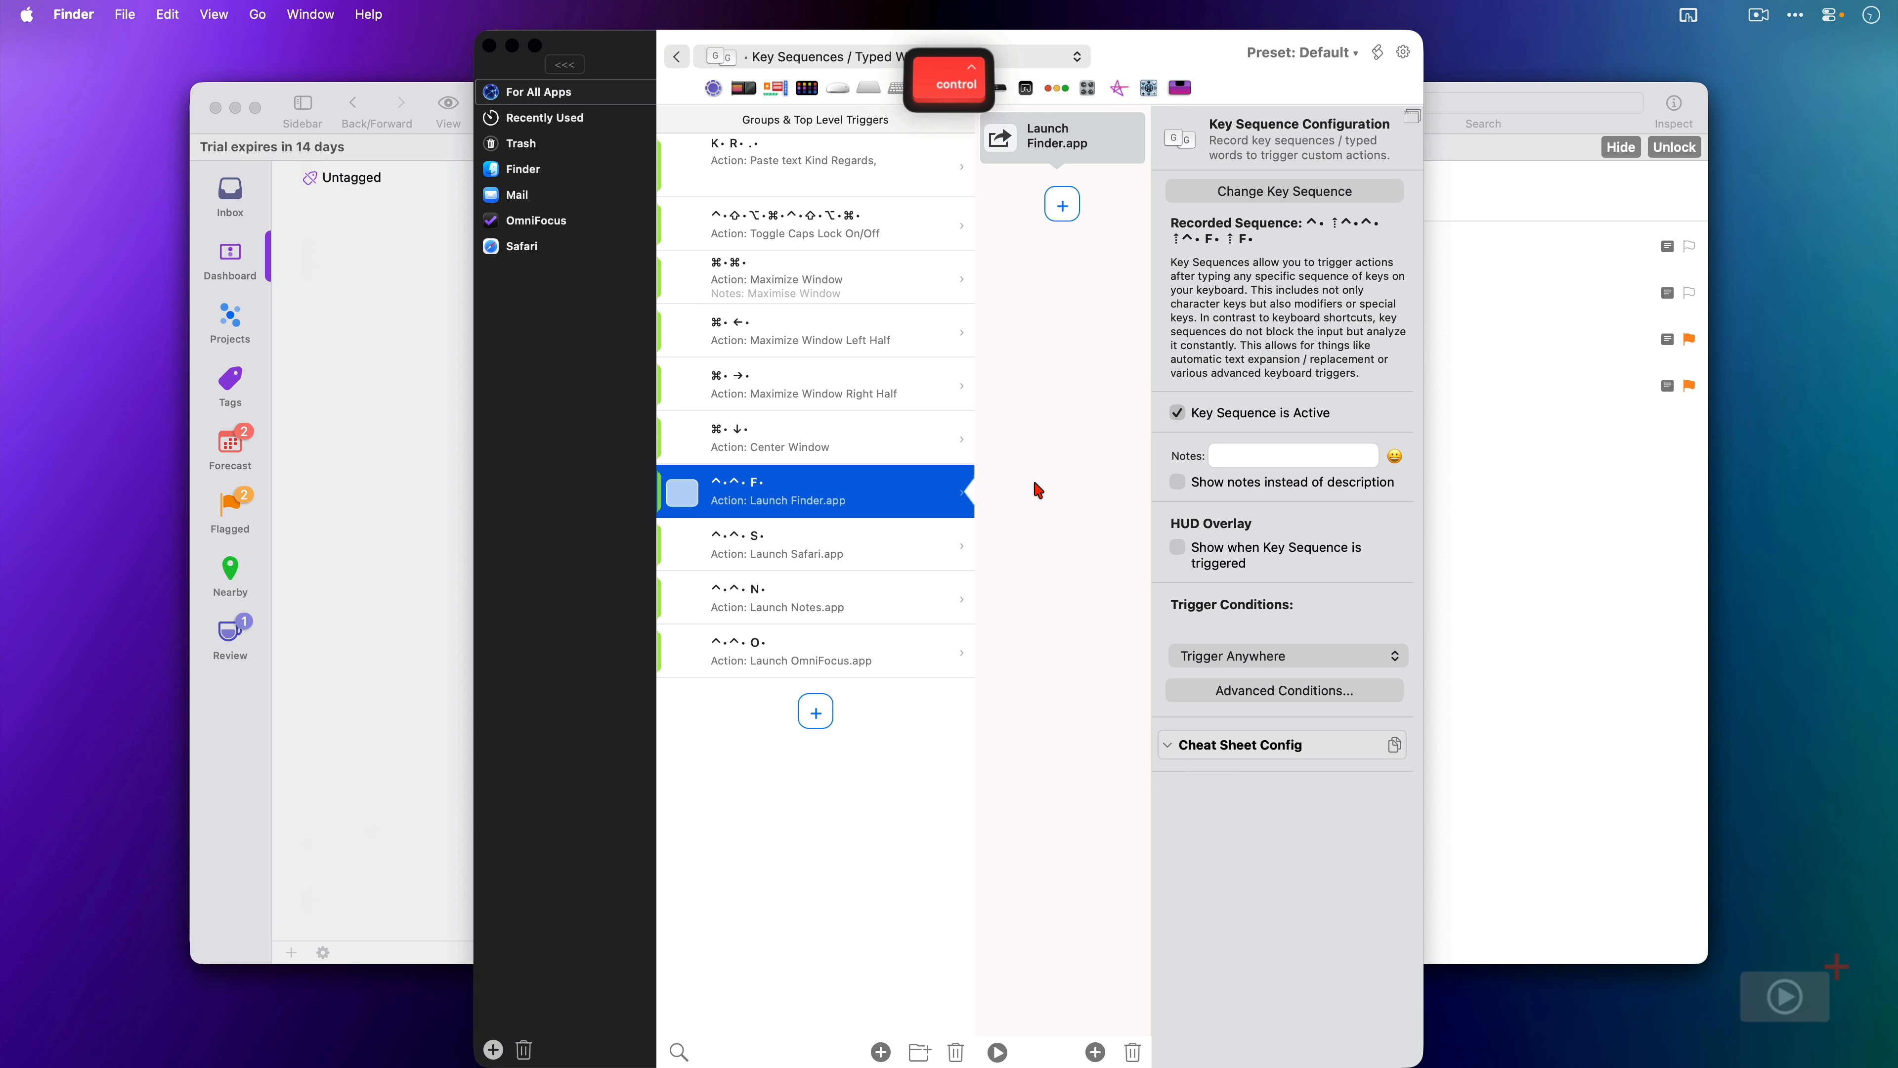
key(s)
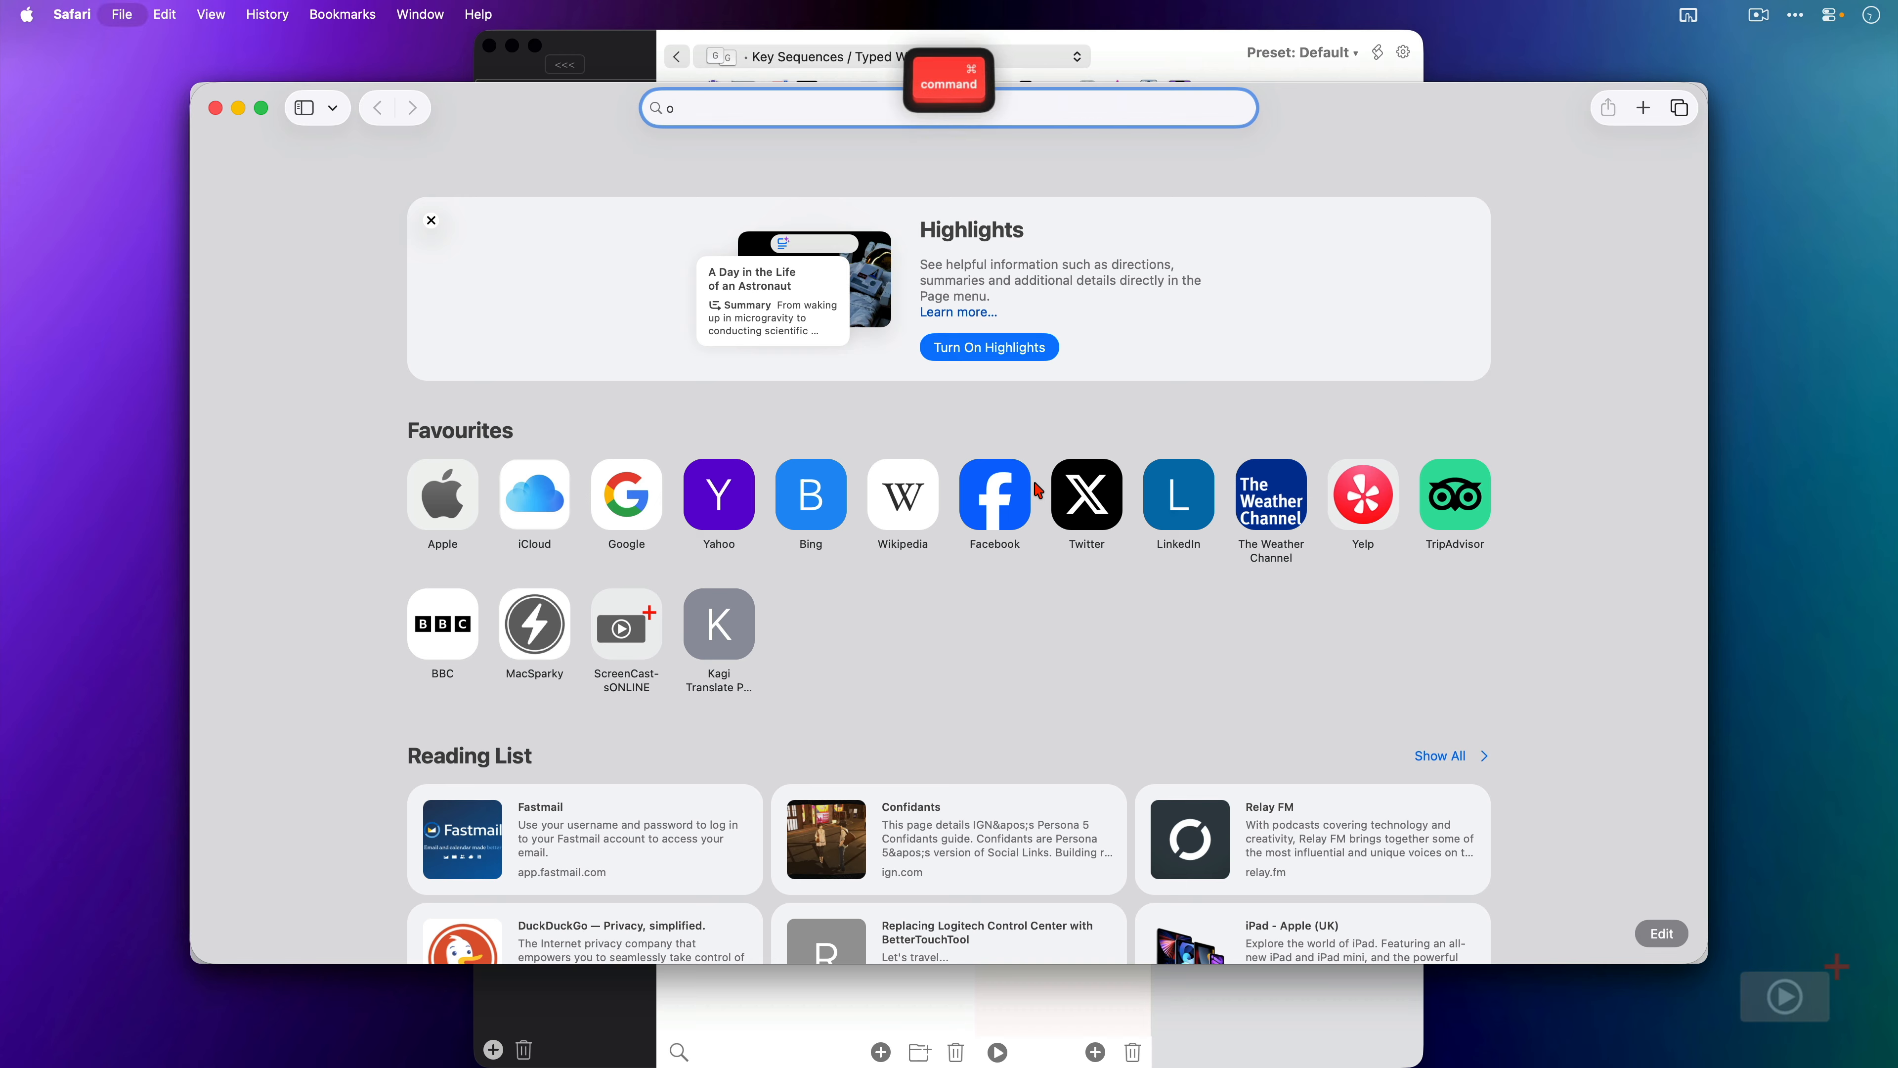
key(super+w)
- Test the launch sequences for Notes and OmniFocus, closing the windows they open, including OmniFocus's Perspectives window
key(ctrl)
key(ctrl)
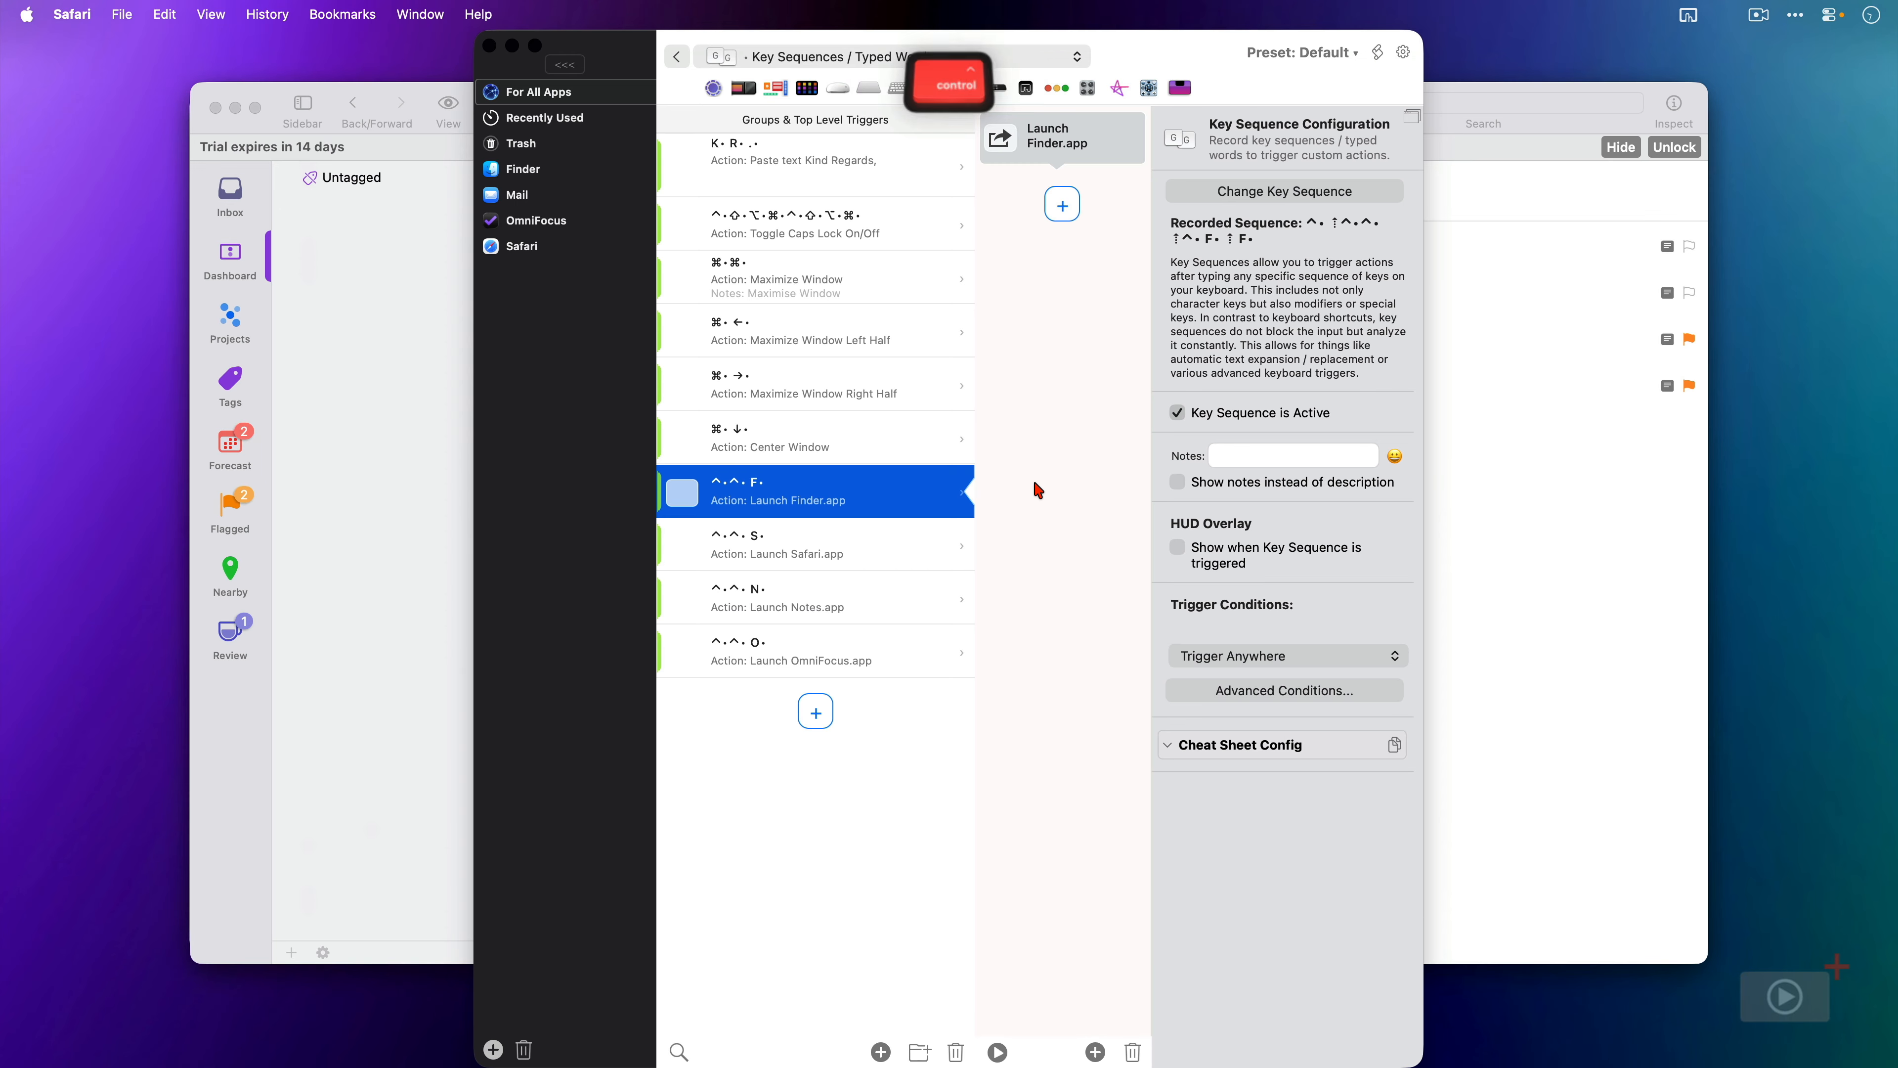
key(n)
key(super+w)
key(ctrl)
key(ctrl)
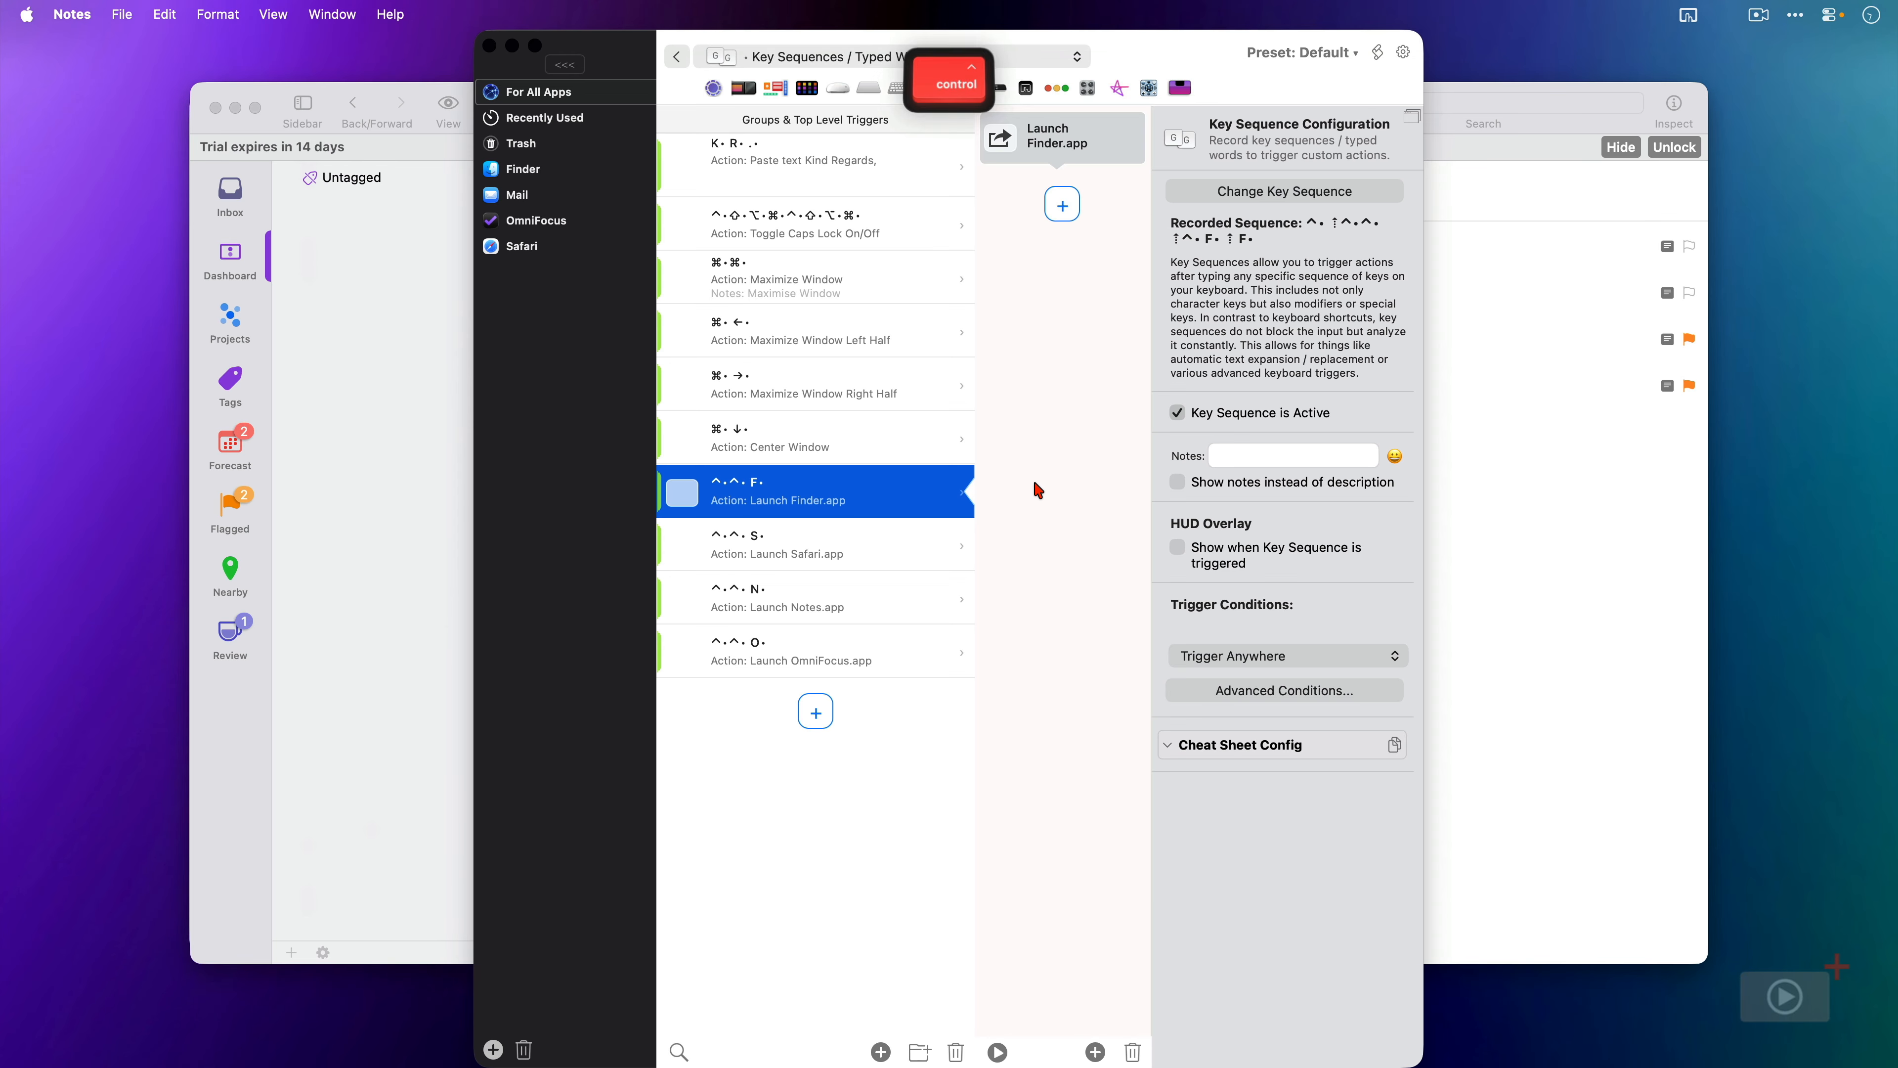
key(o)
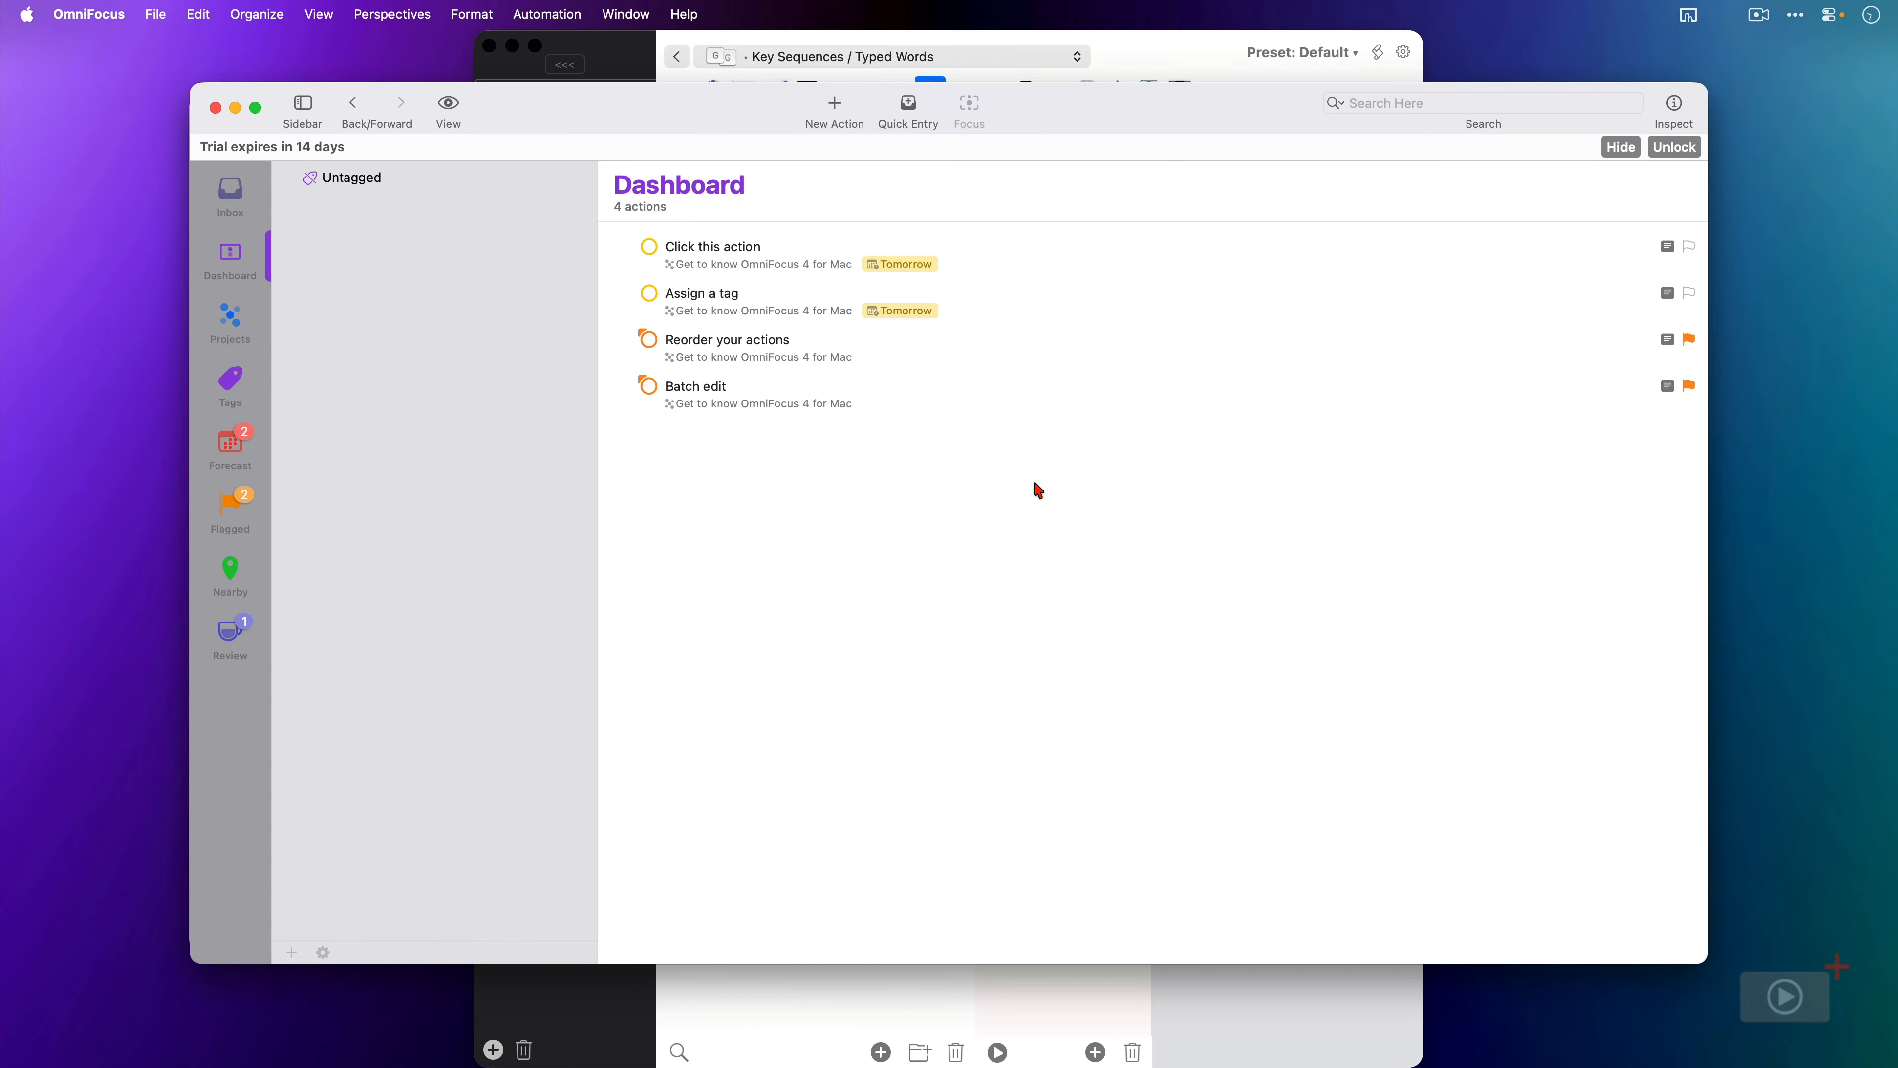
key(super+w)
key(super)
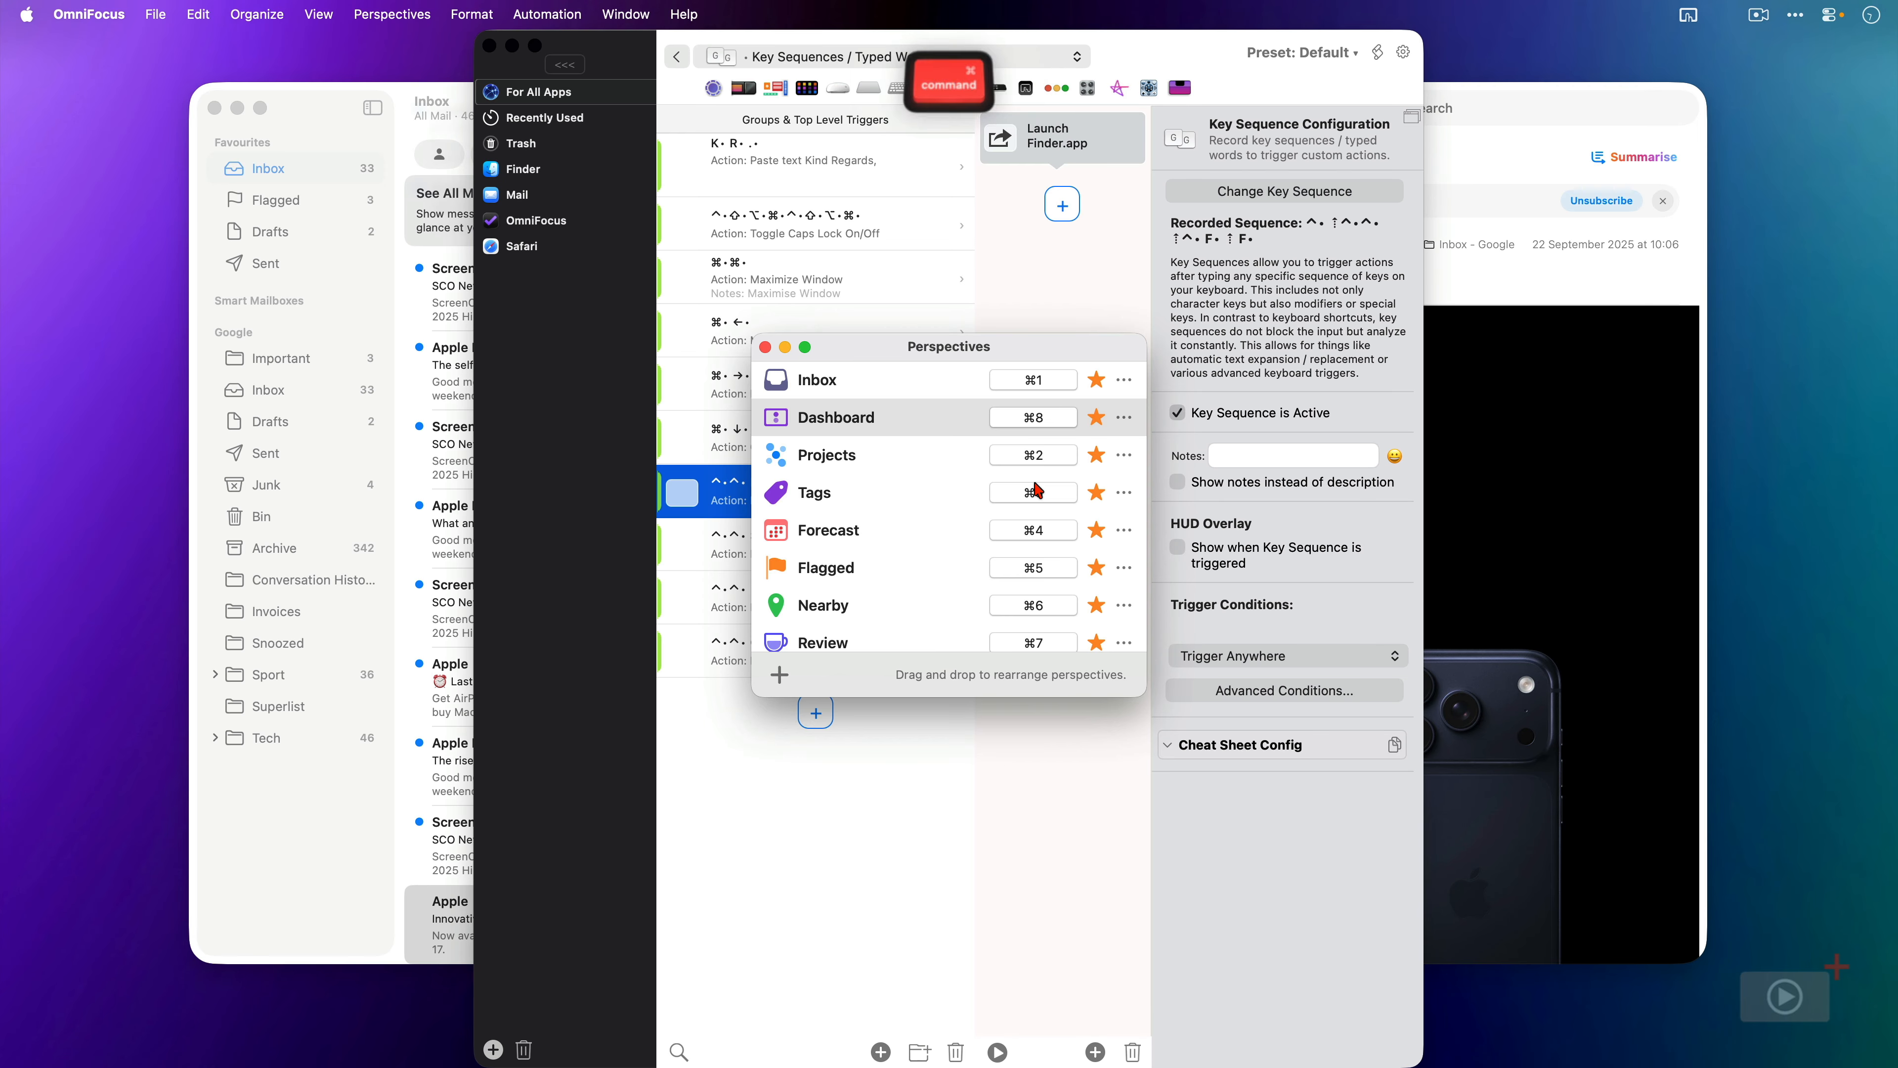
key(super+w)
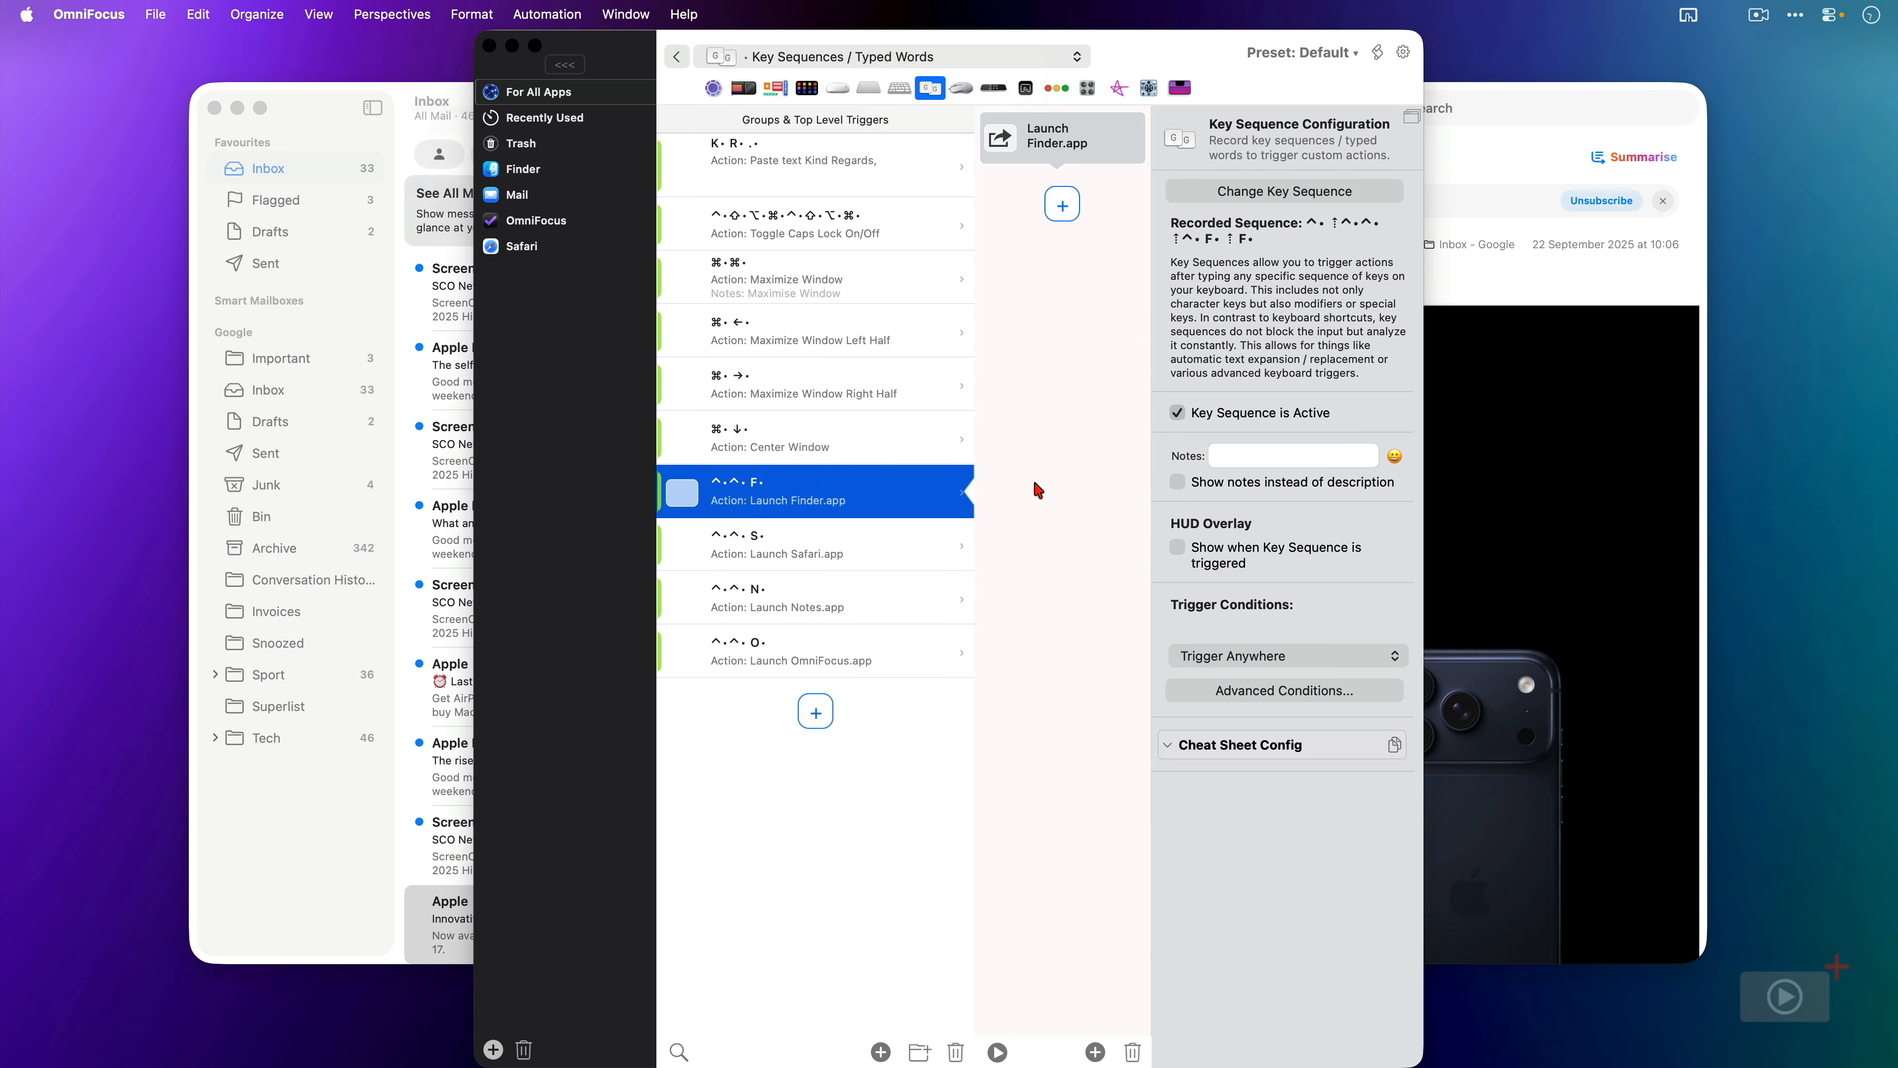